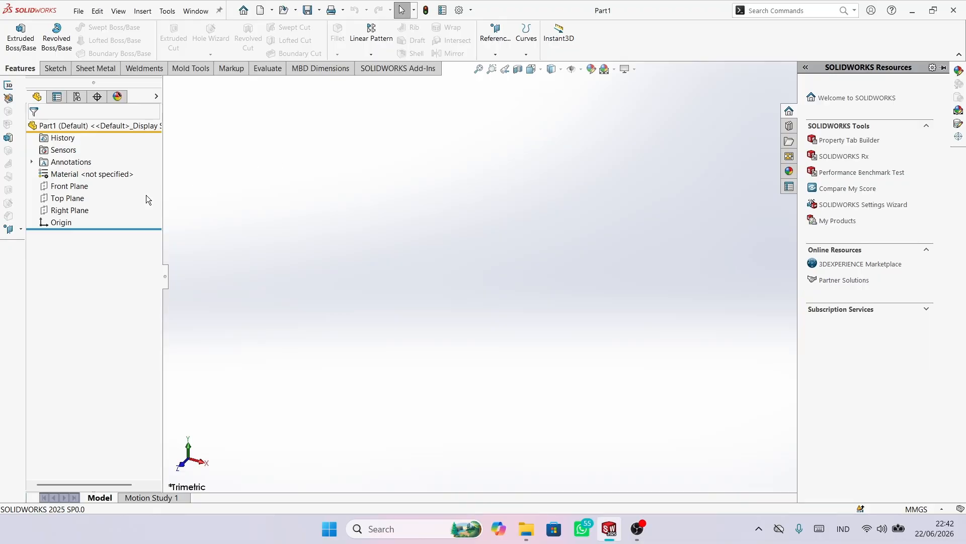
Start a sketch on the Right Plane and draw the bottom edge from the origin: about 46 mm horizontal, a sloped peak, another horizontal segment
click(69, 210)
click(80, 198)
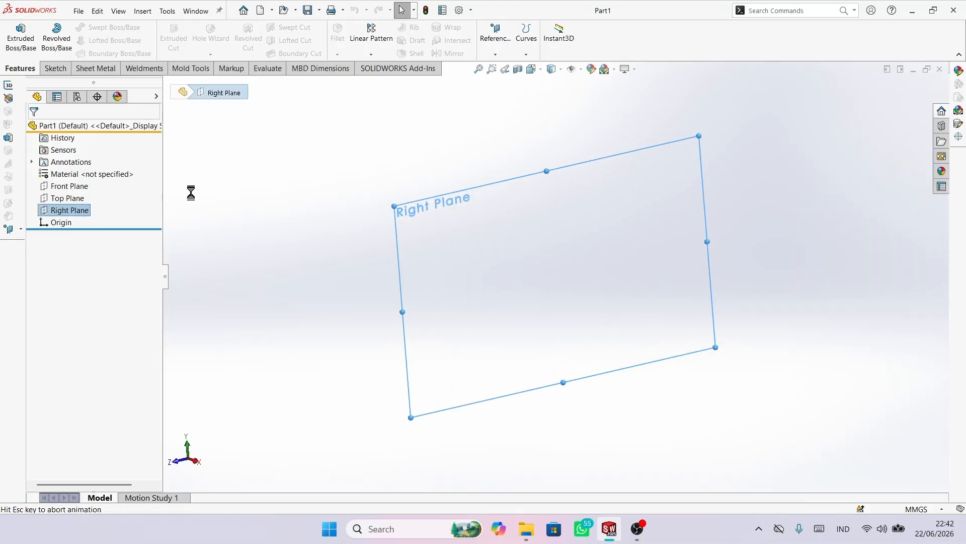
click(276, 186)
key(l)
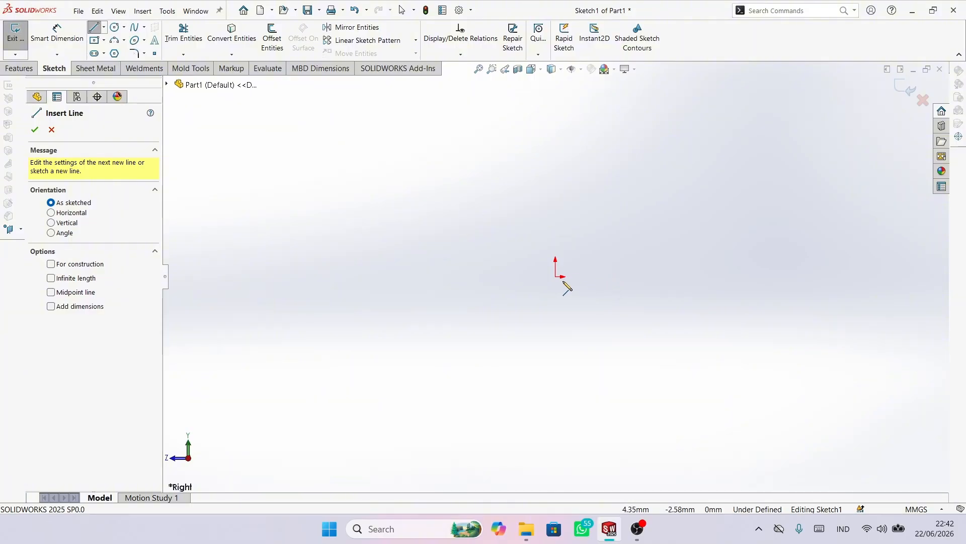
mouse_move(557, 277)
mouse_down()
mouse_move(626, 290)
mouse_move(640, 277)
mouse_up()
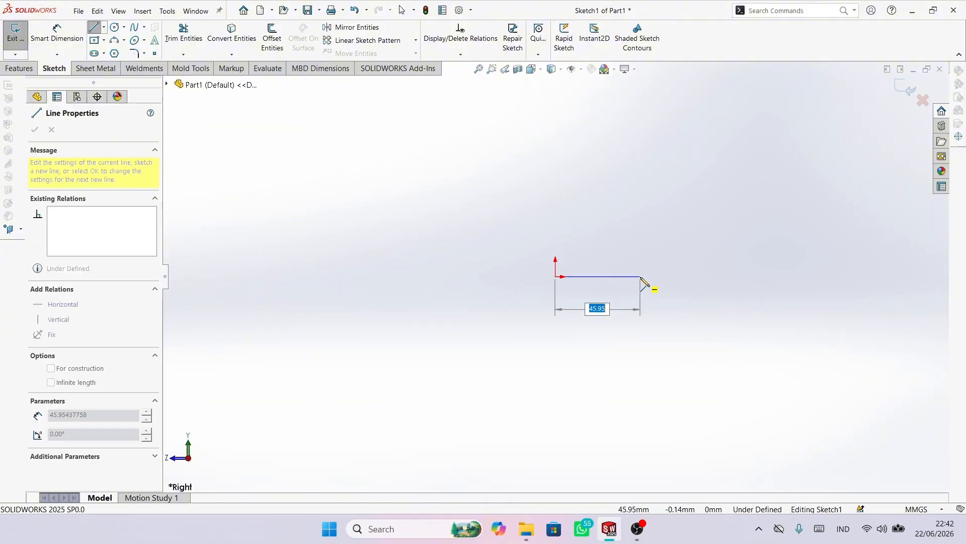
click(719, 252)
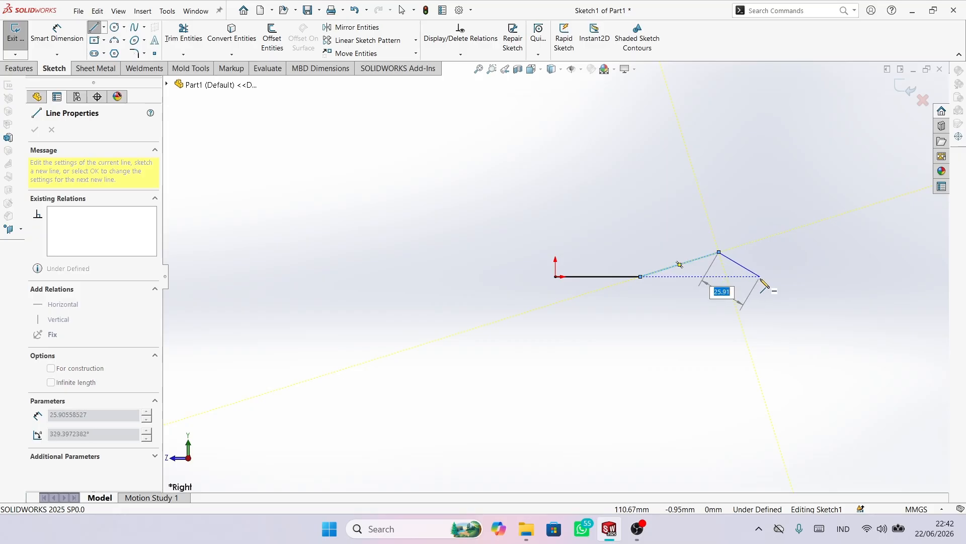
click(760, 276)
click(823, 276)
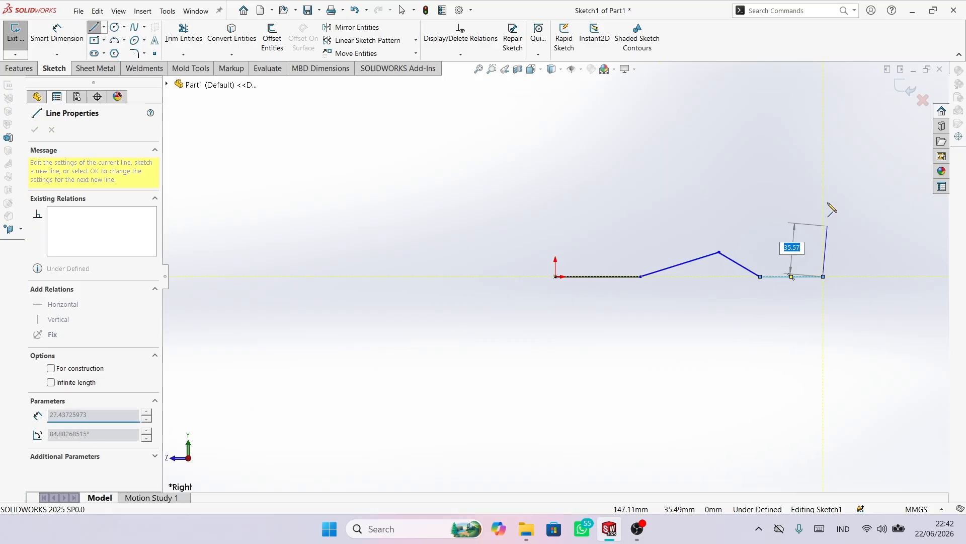
Continue the outline up the far side, across a stepped top edge, and partway down the side nearer the origin with connected lines
click(824, 157)
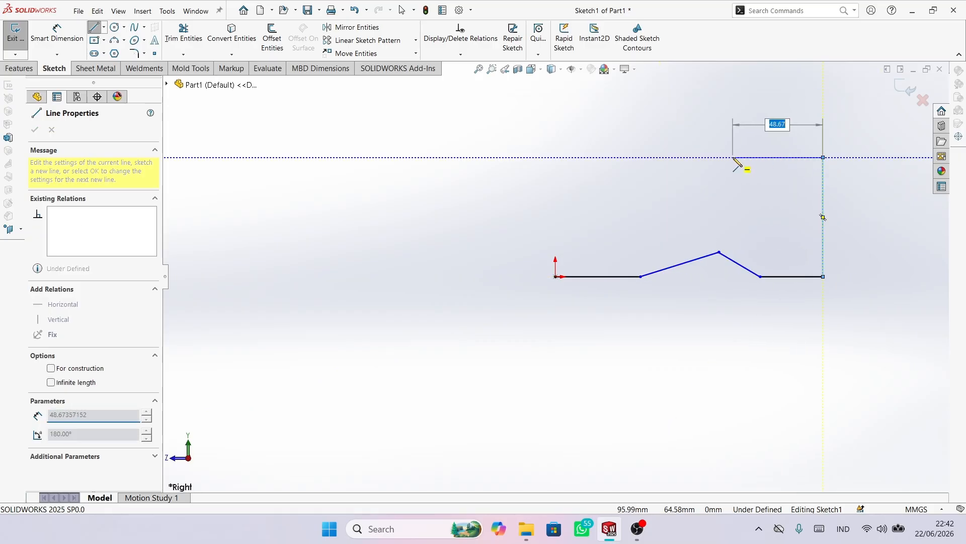
click(729, 158)
click(729, 117)
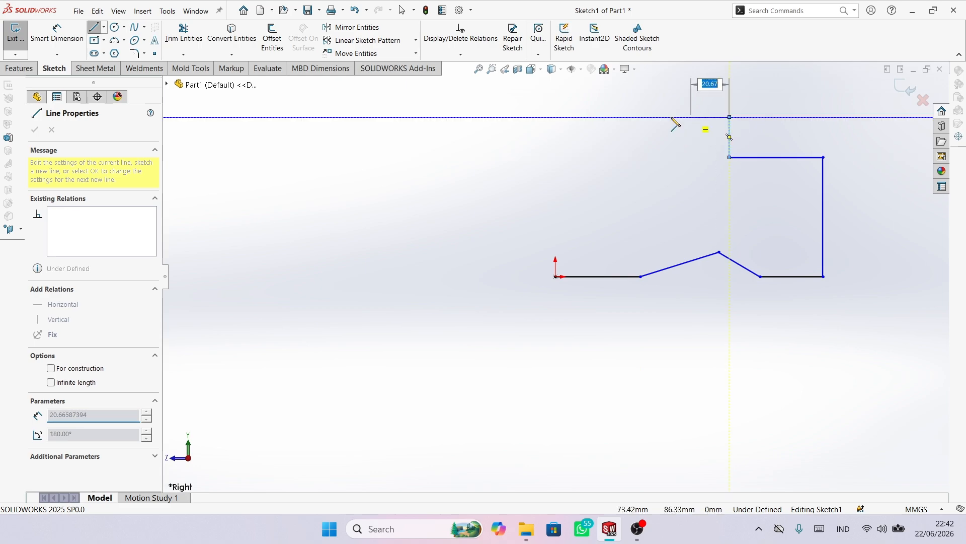
click(603, 117)
click(603, 178)
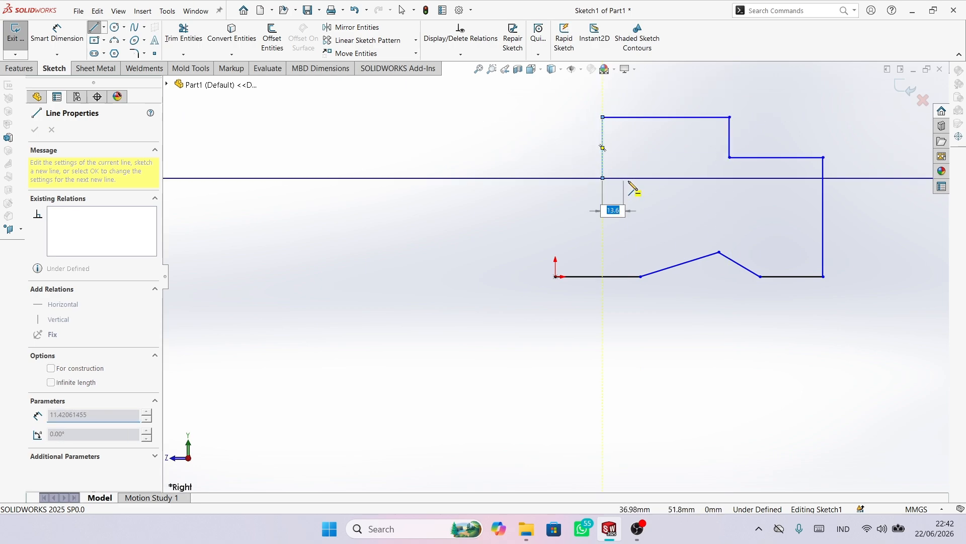
right_click(630, 180)
click(656, 191)
Draw a vertical line about 19 mm long upward from the origin
key(l)
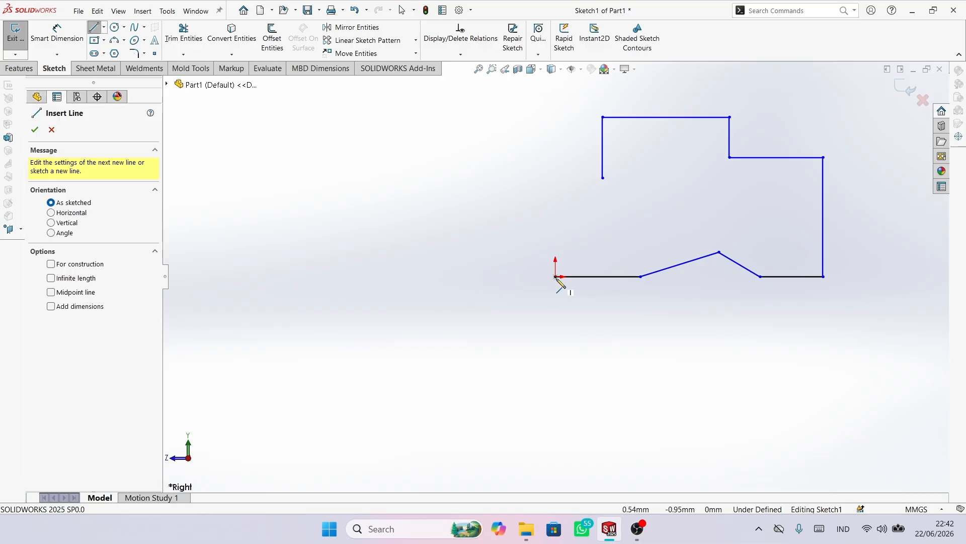
click(556, 276)
click(556, 241)
right_click(581, 242)
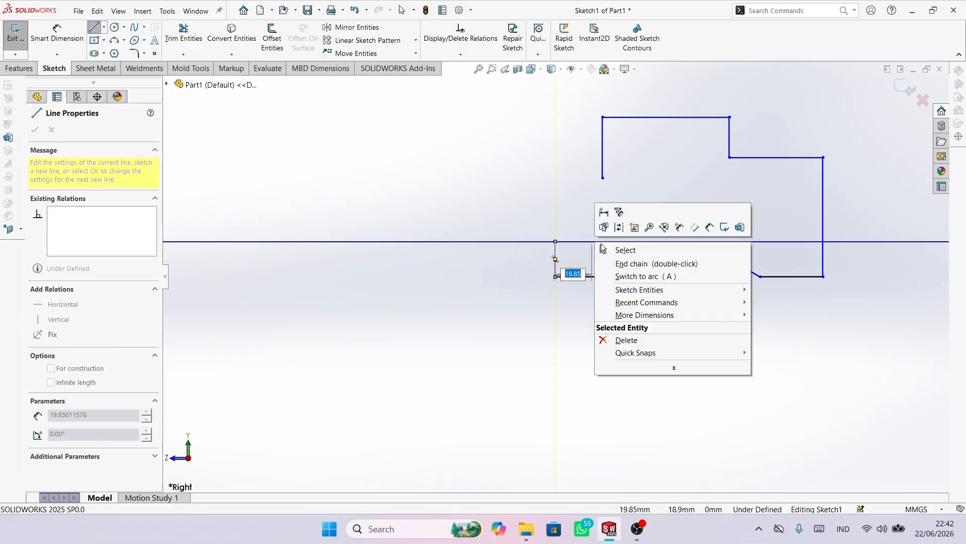
click(611, 250)
Close the profile with a concave three-point arc of about 30 mm radius between the two open vertical line ends
click(114, 40)
scroll(650, 228, down, 2)
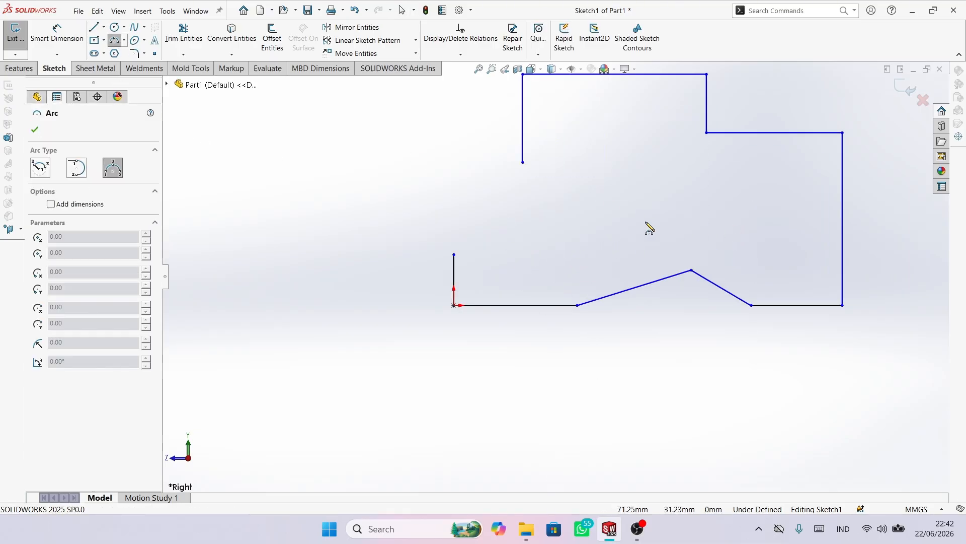
click(522, 163)
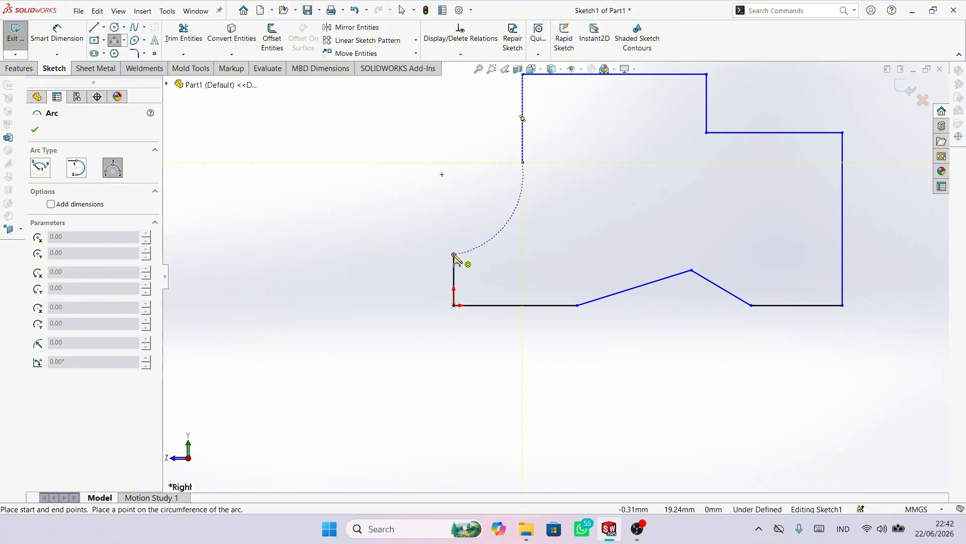
click(454, 254)
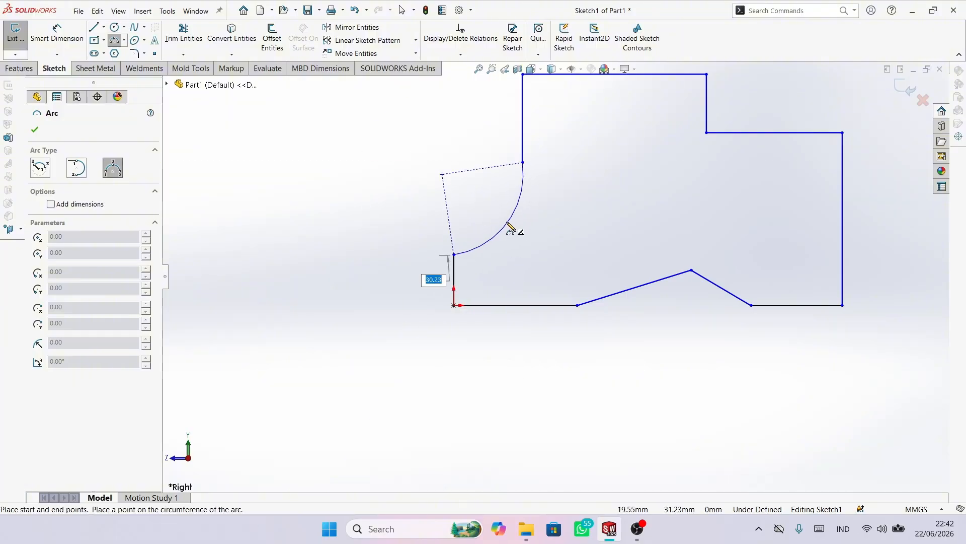
click(507, 223)
key(Escape)
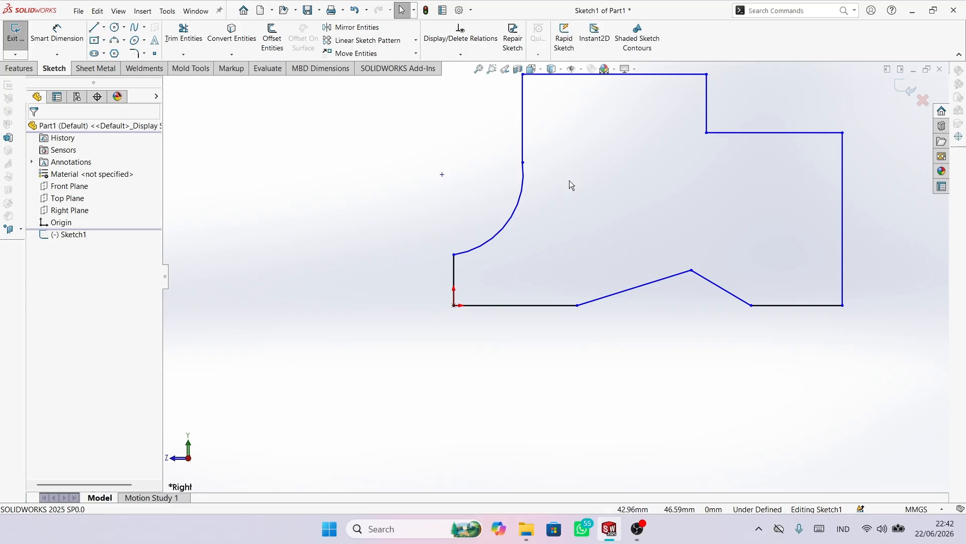
Make the arc tangent to the vertical line above it
scroll(569, 181, up, 1)
scroll(647, 205, down, 2)
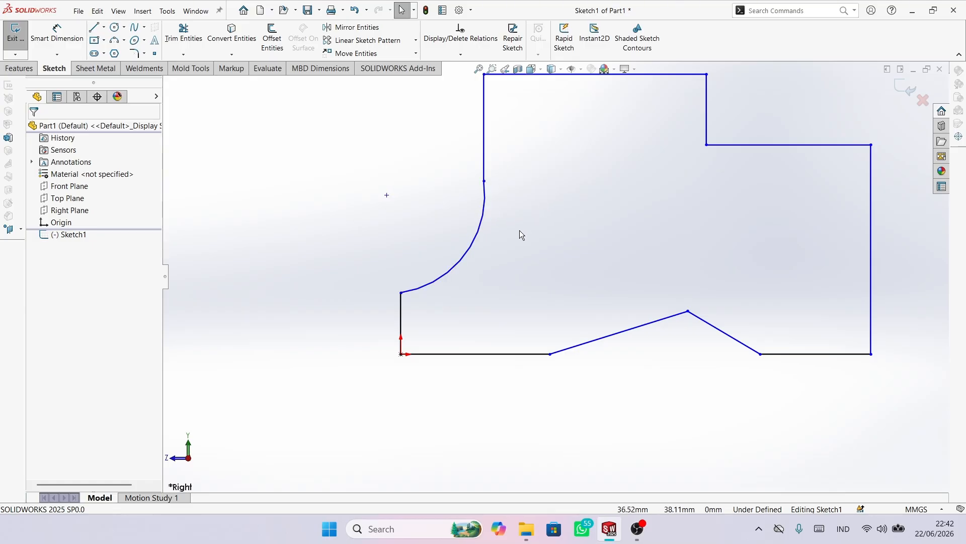
click(478, 234)
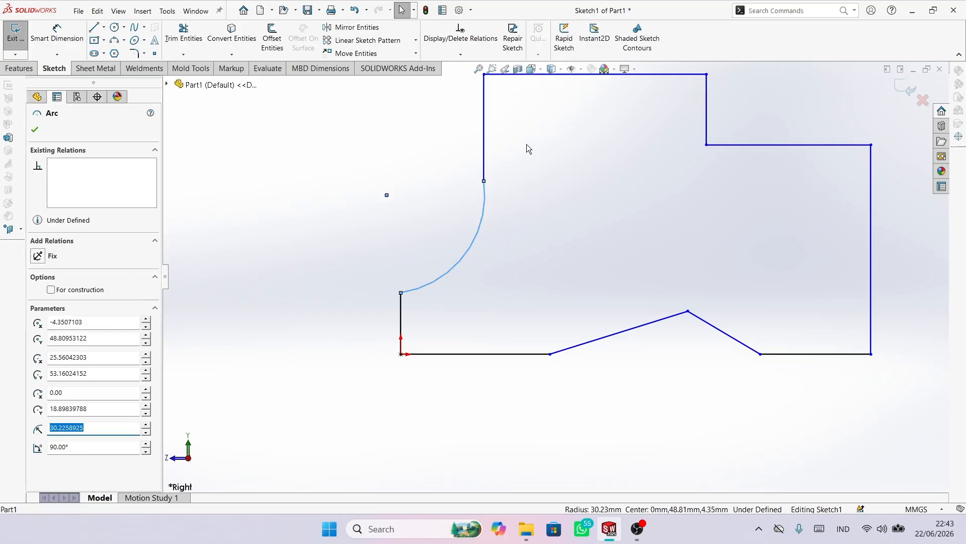
ctrl+click(485, 125)
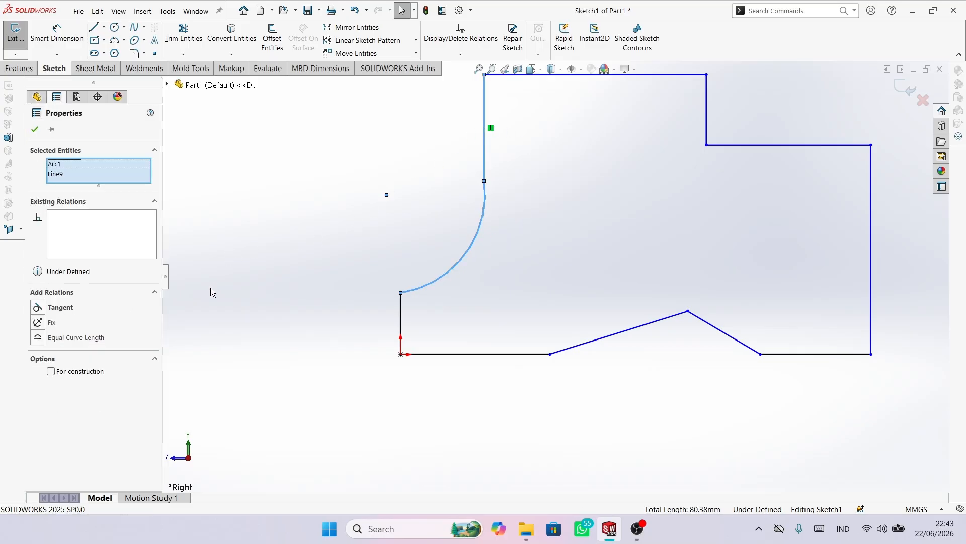
click(37, 307)
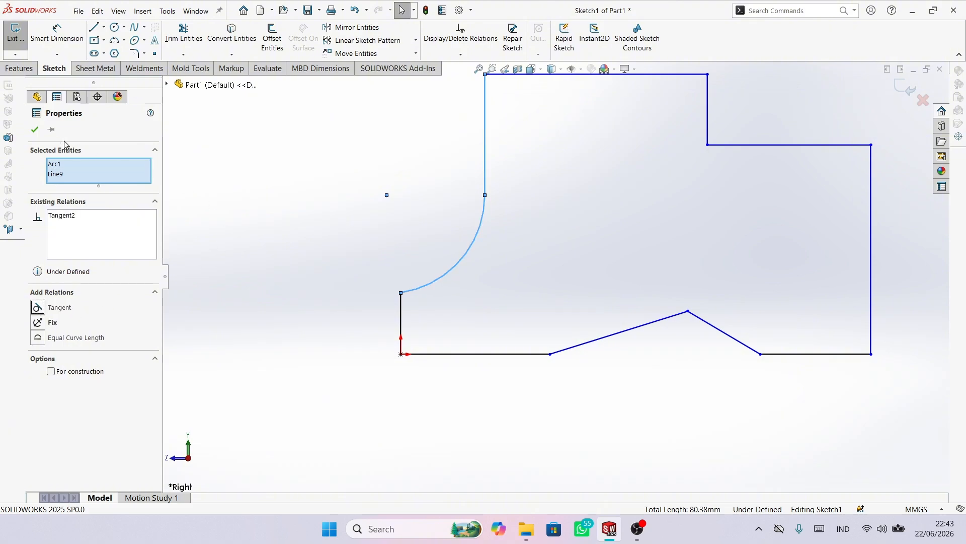
click(38, 133)
Dimension the horizontal width of the lower step at the profile's upper corner as 40 mm
scroll(564, 237, up, 2)
mouse_move(600, 224)
ctrl+middle_down()
mouse_move(562, 244)
mouse_move(494, 256)
mouse_move(503, 270)
ctrl+middle_up()
scroll(481, 249, down, 1)
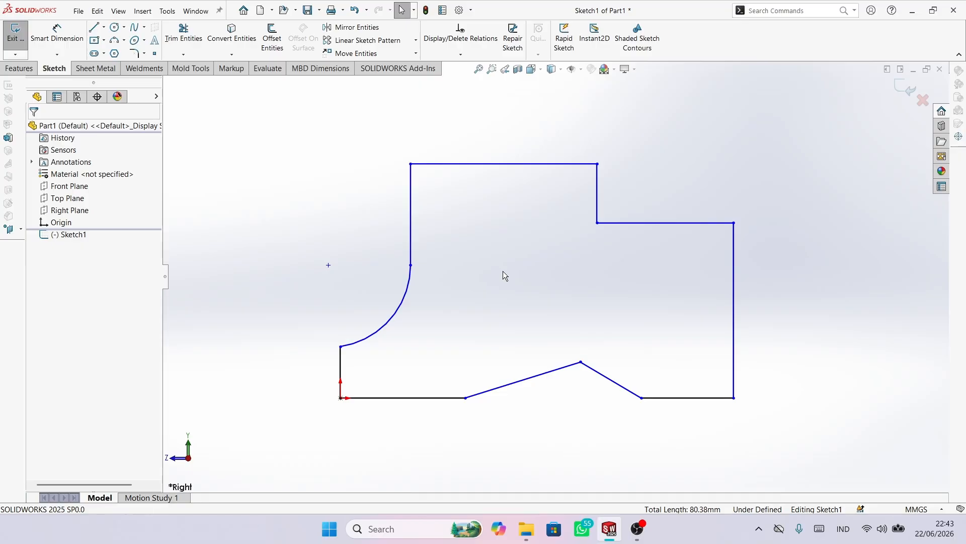
right_drag(503, 271, 552, 198)
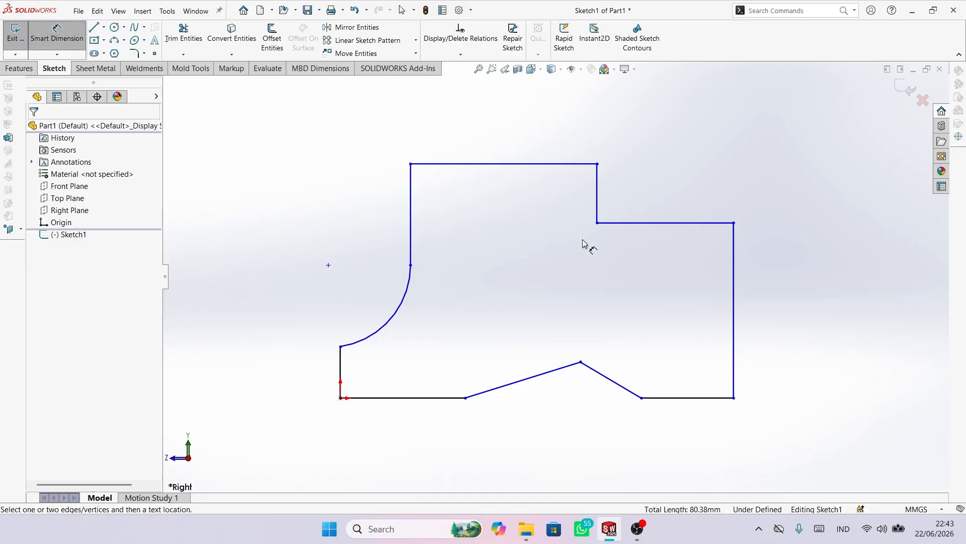
click(599, 187)
click(735, 238)
click(695, 171)
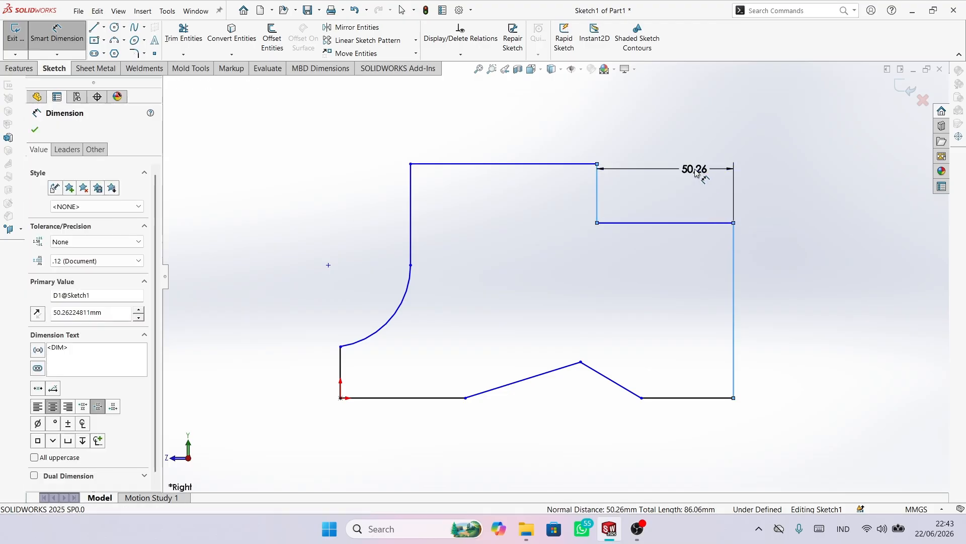
text(40)
key(Return)
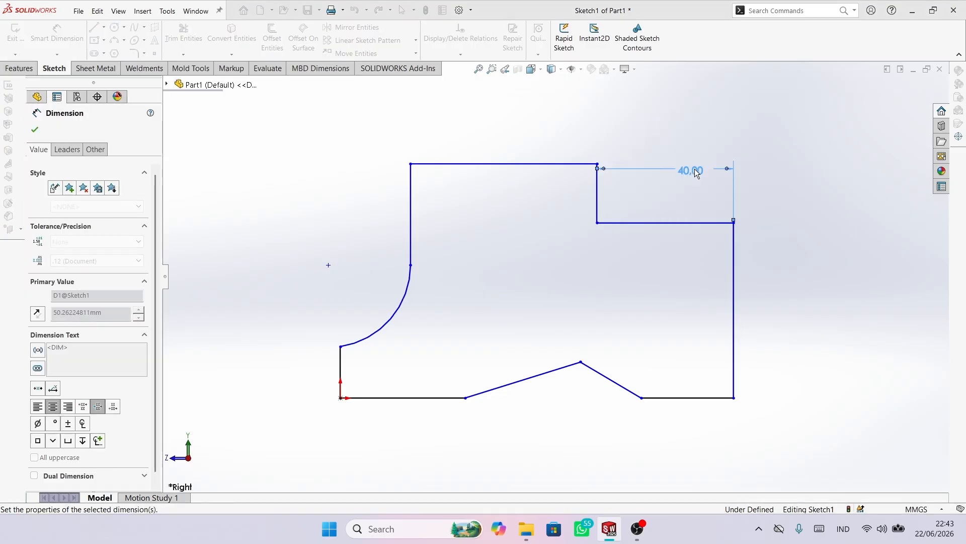
Dimension the overall height between the top edge and the bottom edge as 63 mm
click(556, 164)
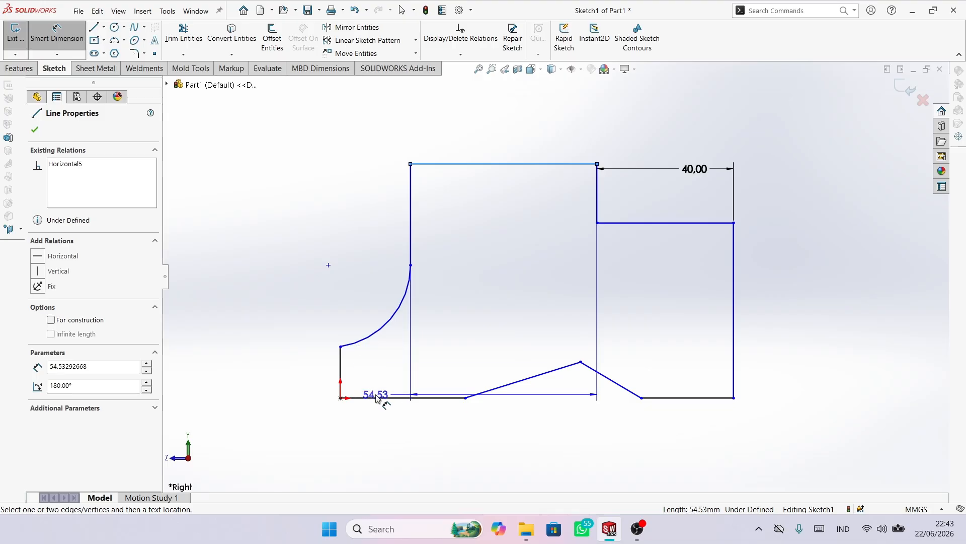
click(376, 397)
click(282, 307)
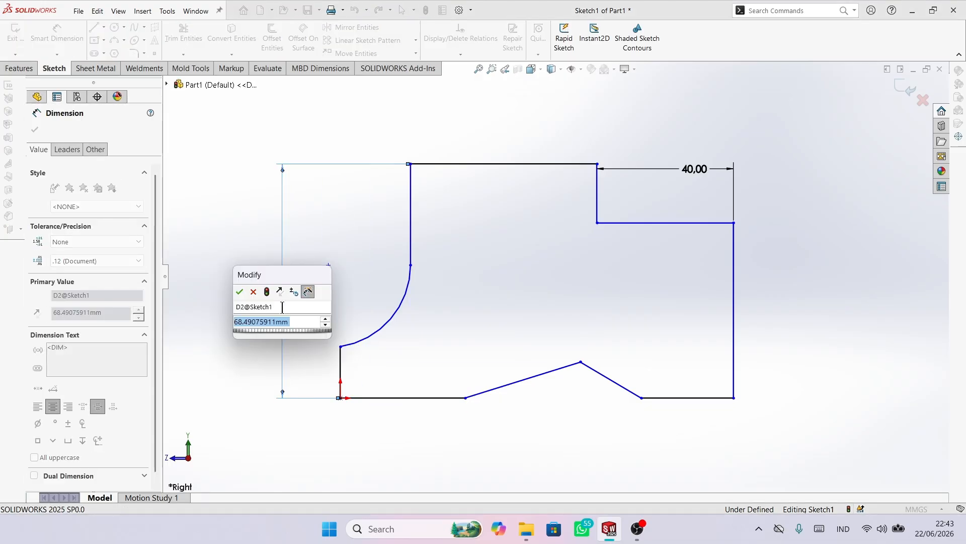
text(63)
key(Return)
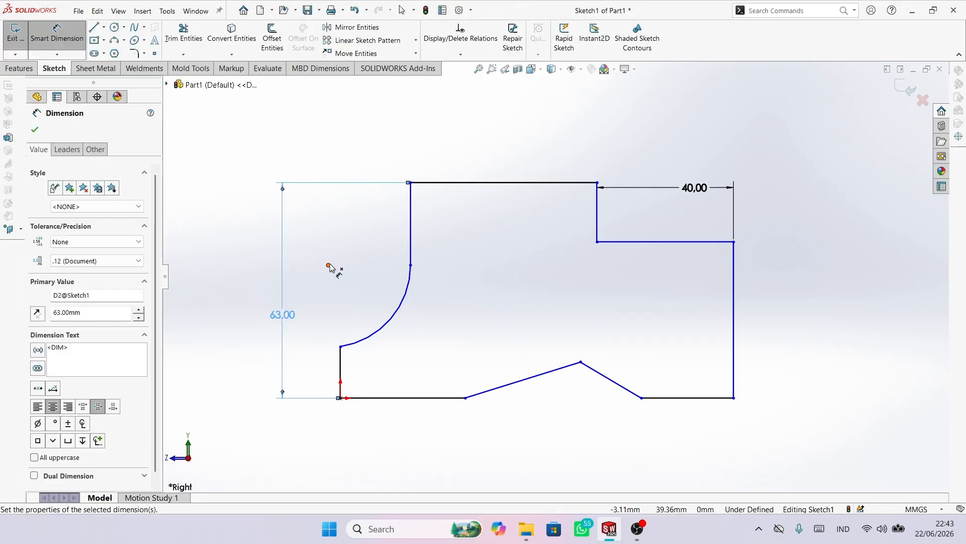
Dimension the height of the arc's center above the bottom edge as 35 mm
click(328, 265)
click(372, 398)
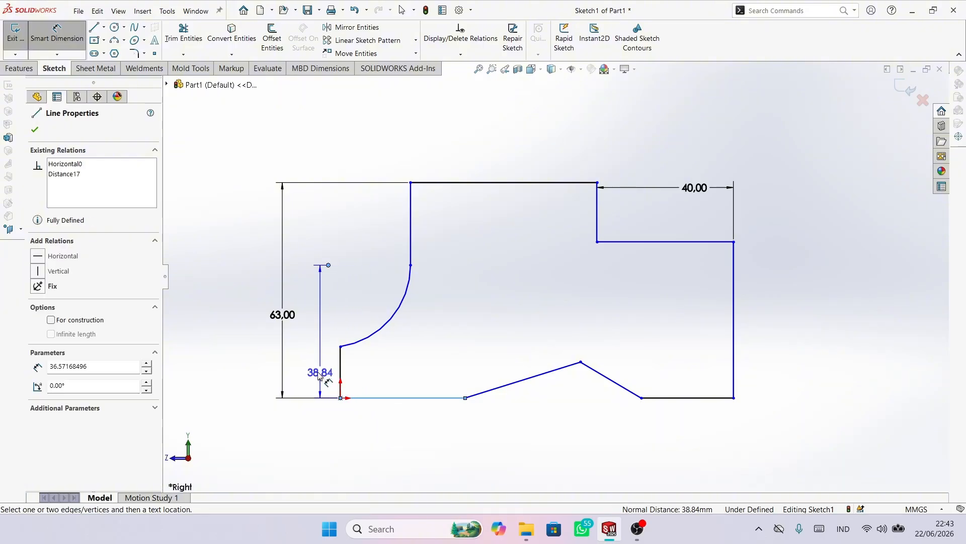
click(251, 348)
text(35)
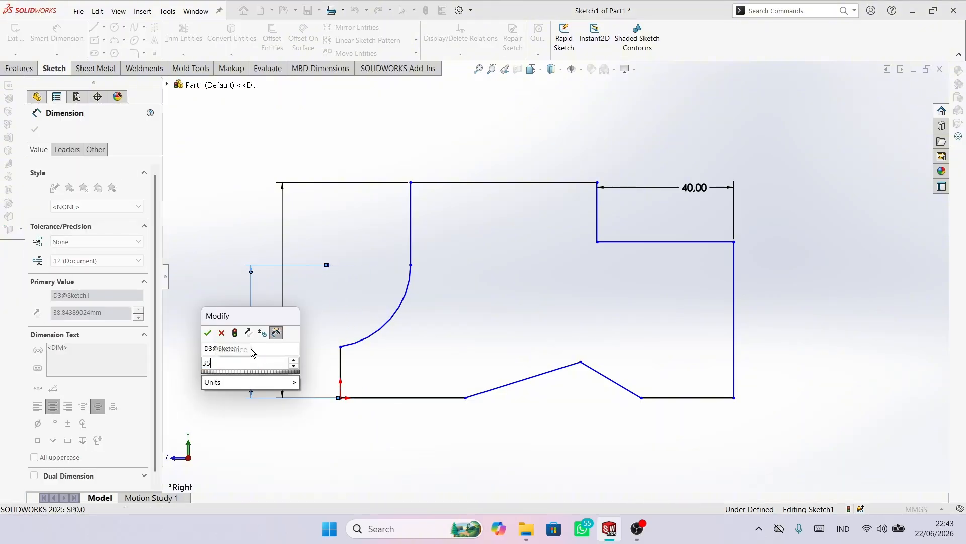
key(Return)
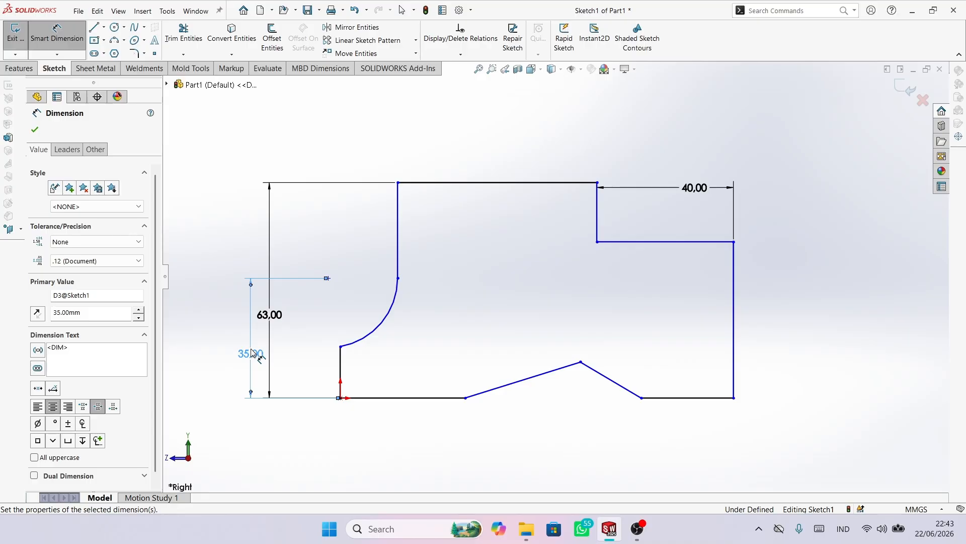
Dimension the angle between the longer notch slope and the horizontal bottom edge near the origin, setting it to 20°
scroll(528, 420, up, 2)
scroll(534, 450, down, 4)
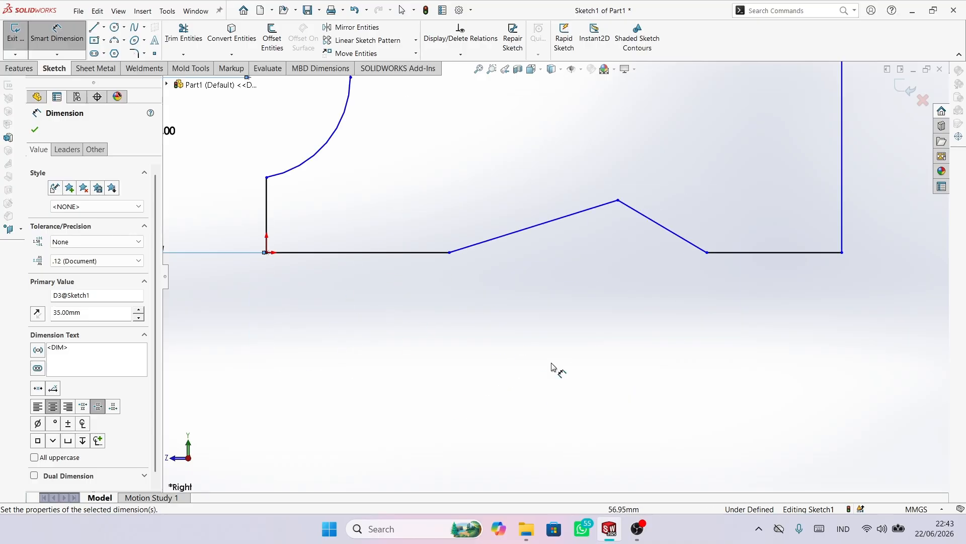
click(549, 226)
click(417, 253)
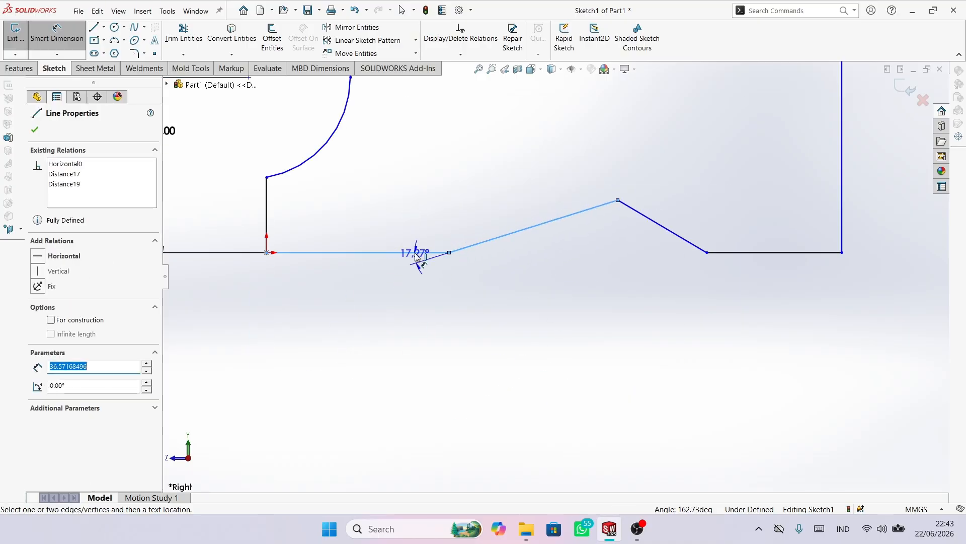
click(719, 212)
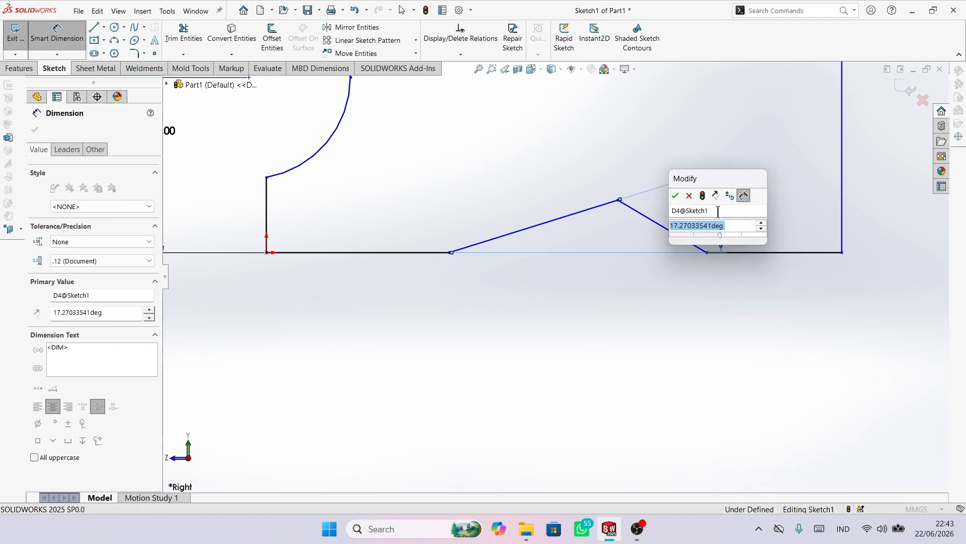
text(220)
key(Return)
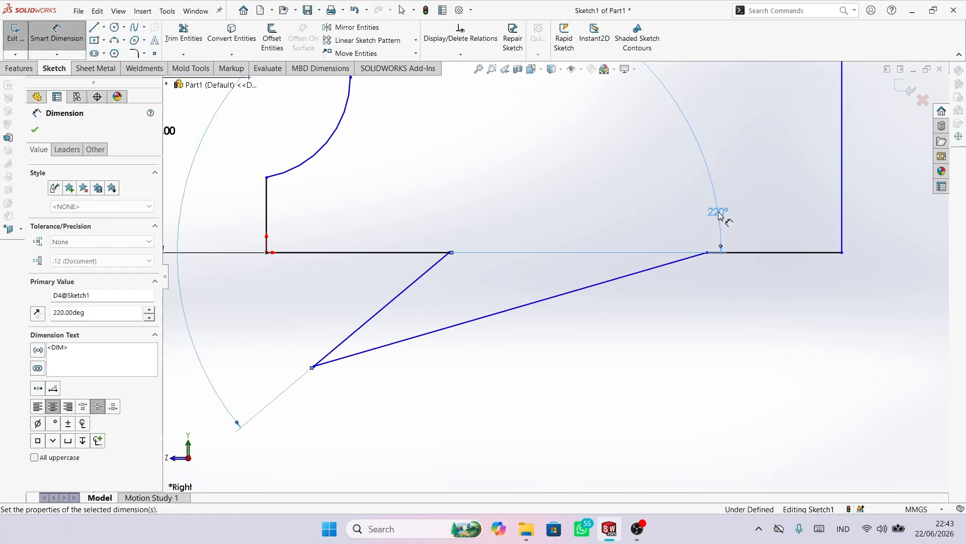
double_click(719, 212)
text(20)
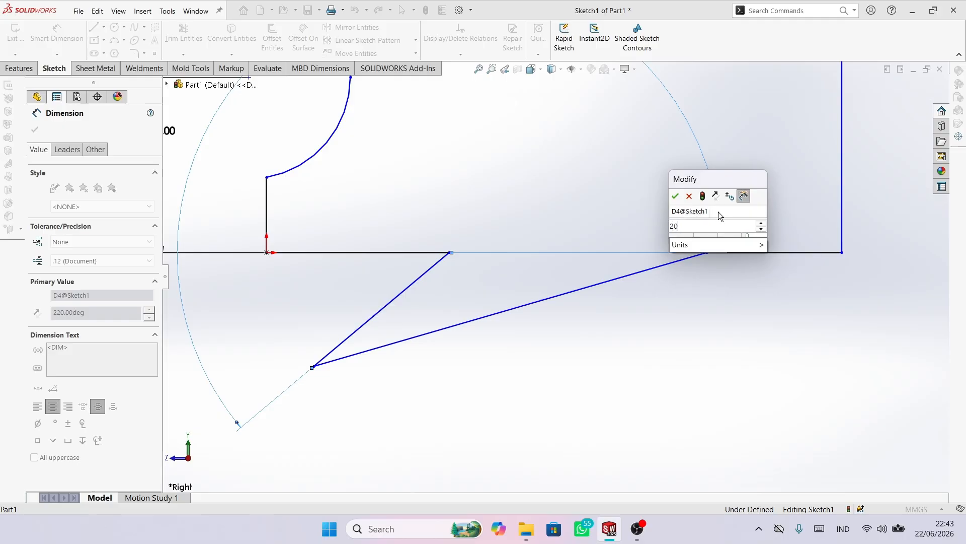
key(Return)
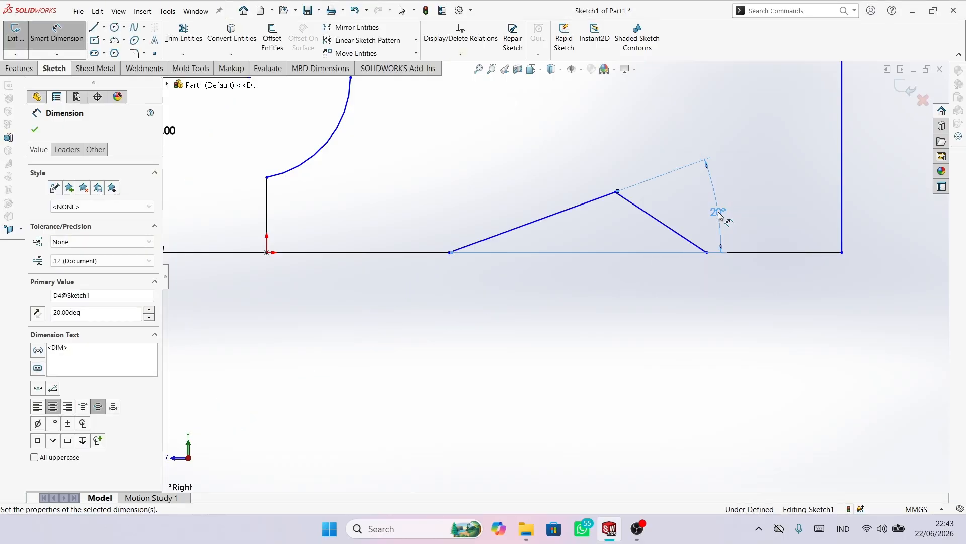
Dimension the angle between the shorter notch slope and the horizontal bottom edge as 45°
click(664, 223)
click(724, 253)
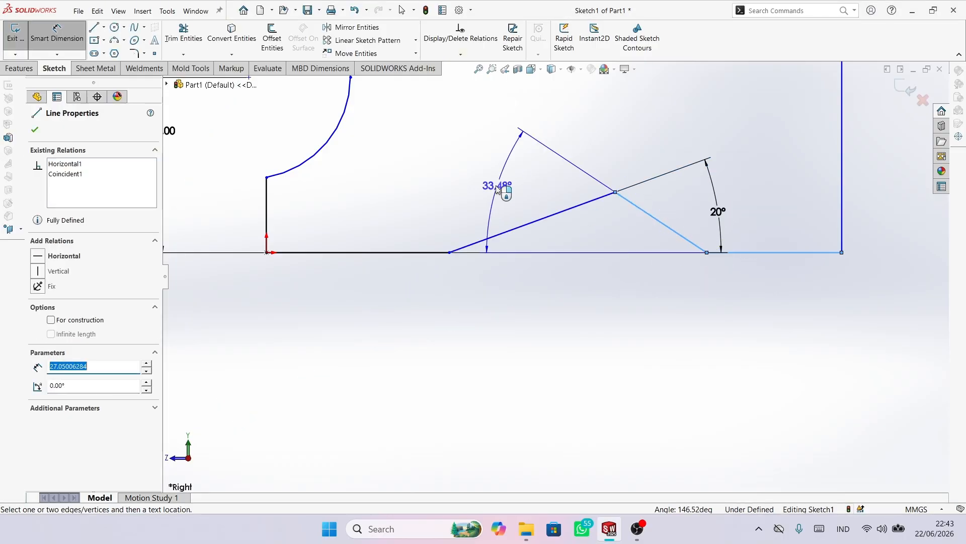
click(489, 188)
text(45)
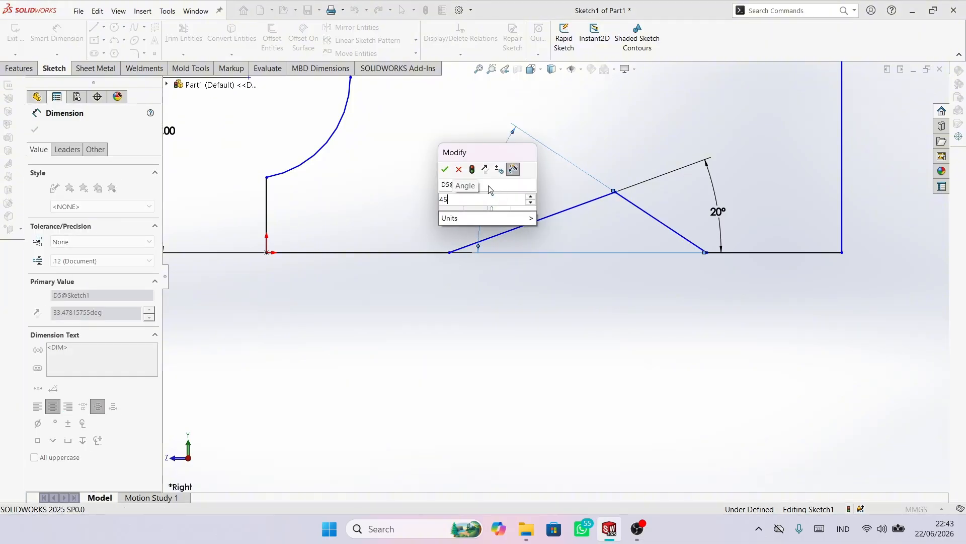
key(Return)
Dimension the short bottom edge segment between the notch and the outer vertical edge as 15 mm
key(f)
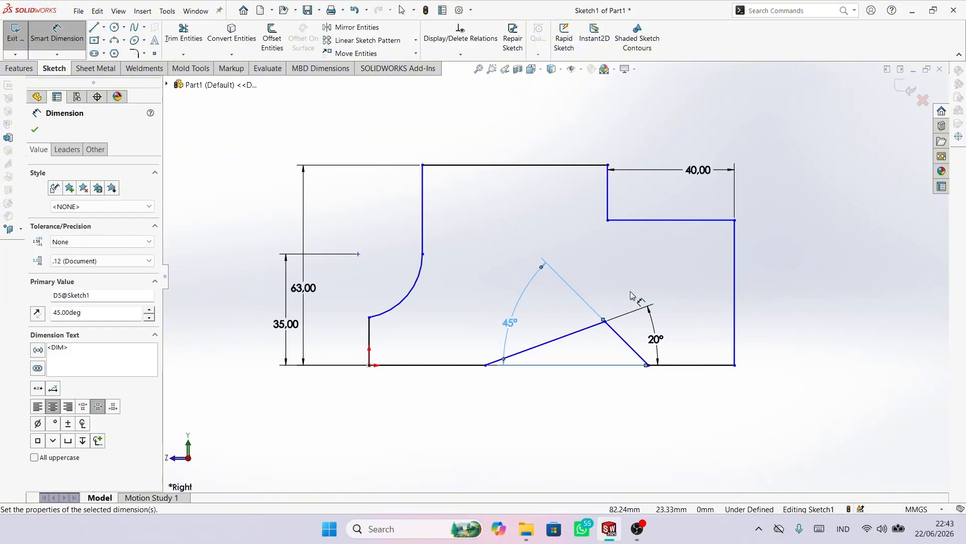
click(679, 366)
click(689, 385)
text(15)
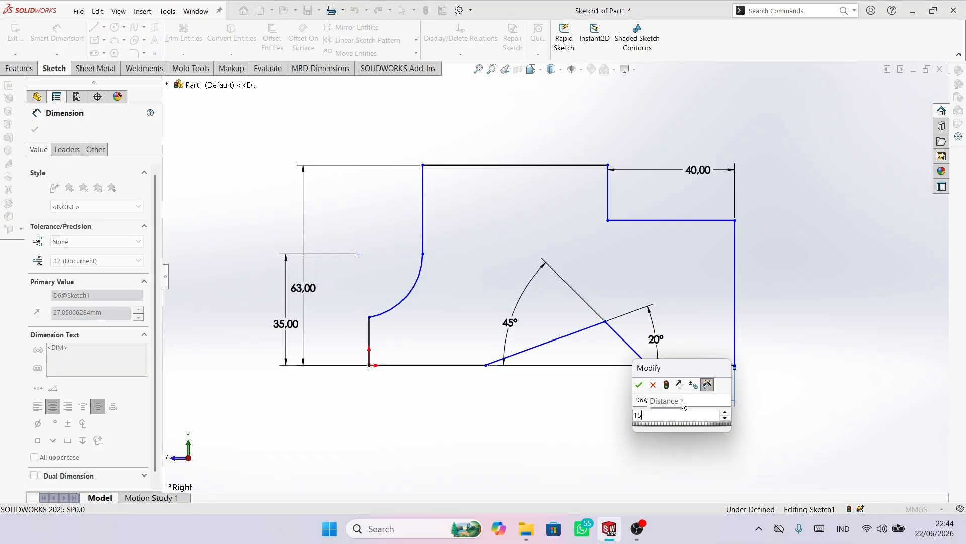
key(Return)
Dimension the profile's overall width between its two outermost vertical edges as 100 mm
click(370, 336)
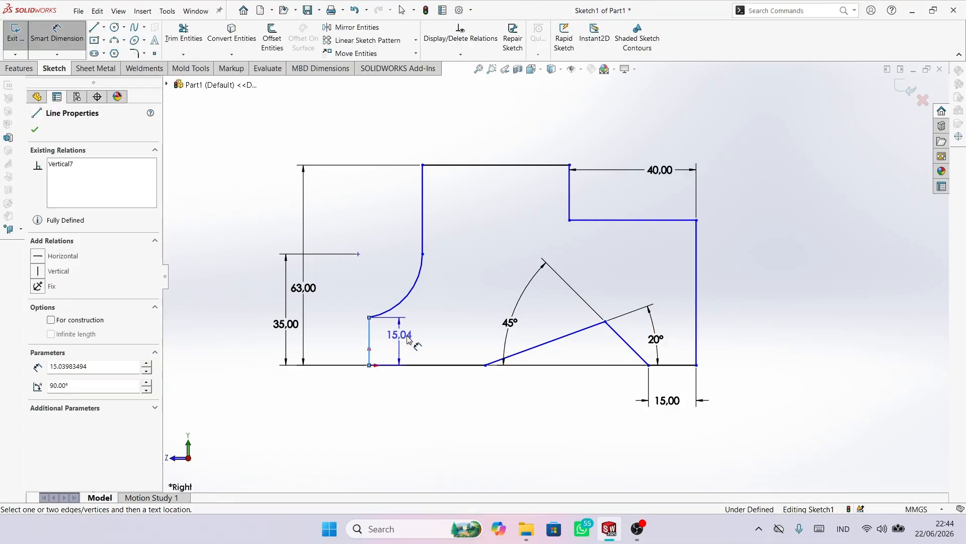
click(697, 302)
click(527, 456)
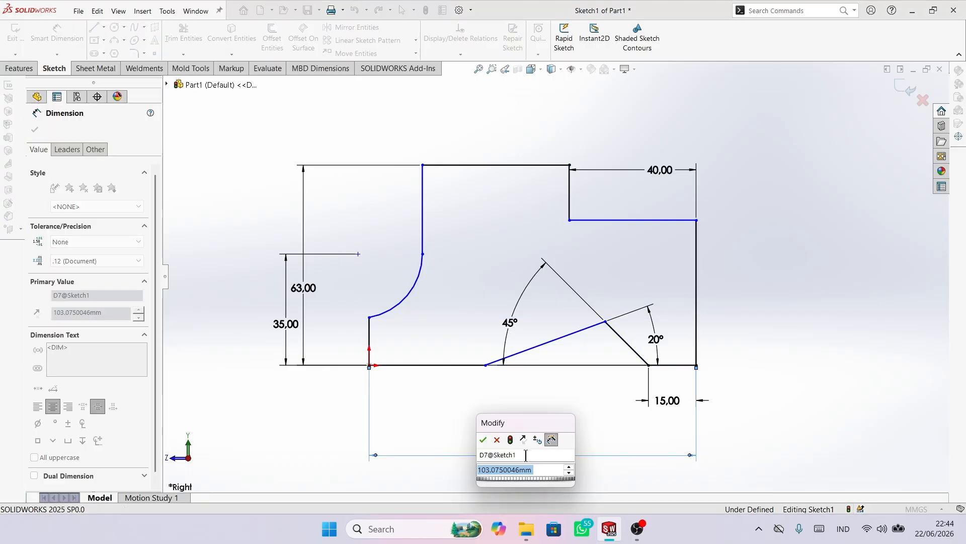
text(100)
key(Return)
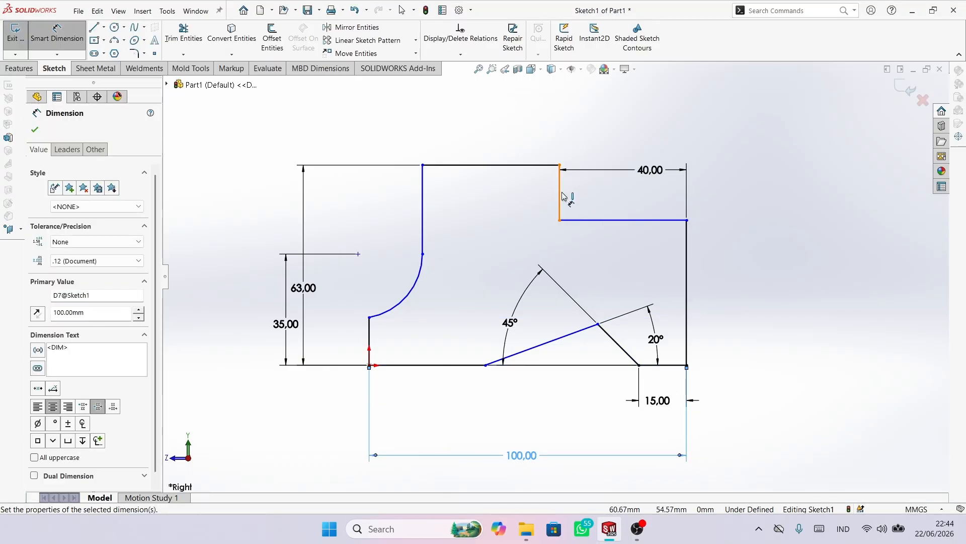
Dimension the vertical edge of the upper step as 15 mm
click(564, 196)
click(768, 202)
text(1)
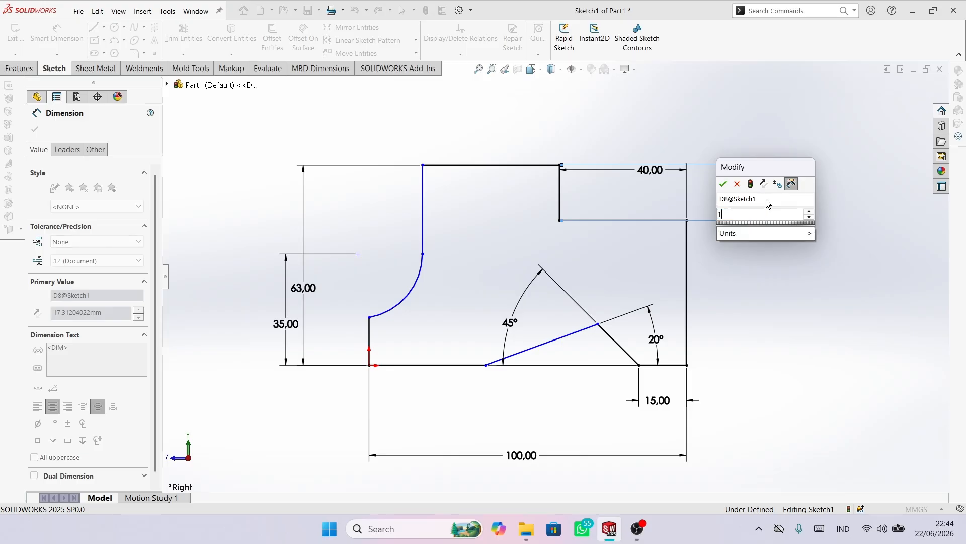
text(5)
key(Return)
Dimension the length of the profile's top horizontal edge as 30 mm
click(521, 165)
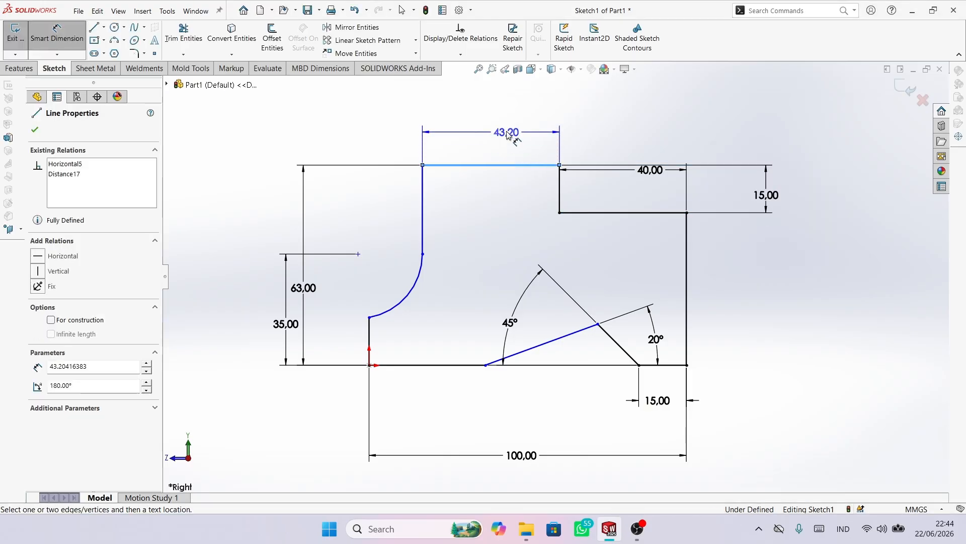
click(508, 133)
text(30)
key(Return)
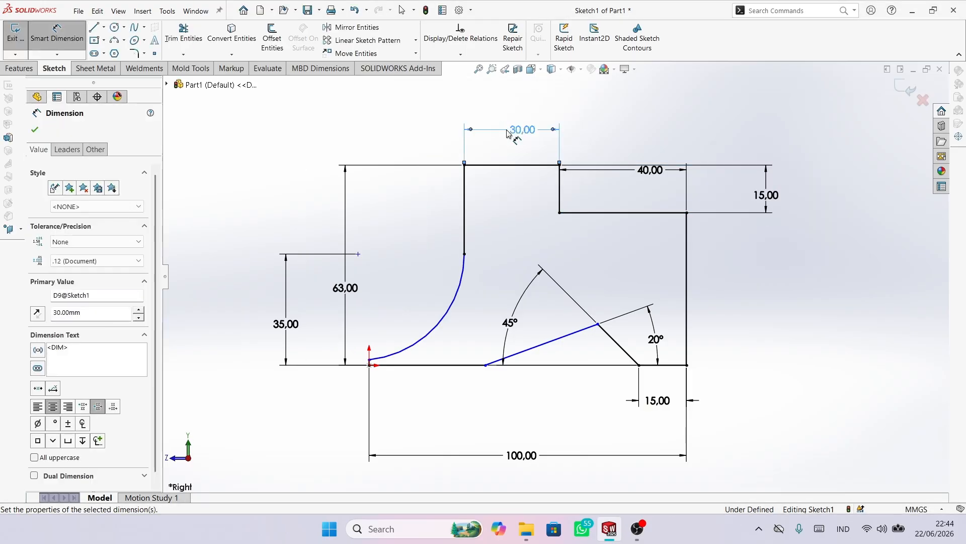
Dimension the radius of the concave arc as 30 mm
click(458, 300)
click(467, 320)
text(30)
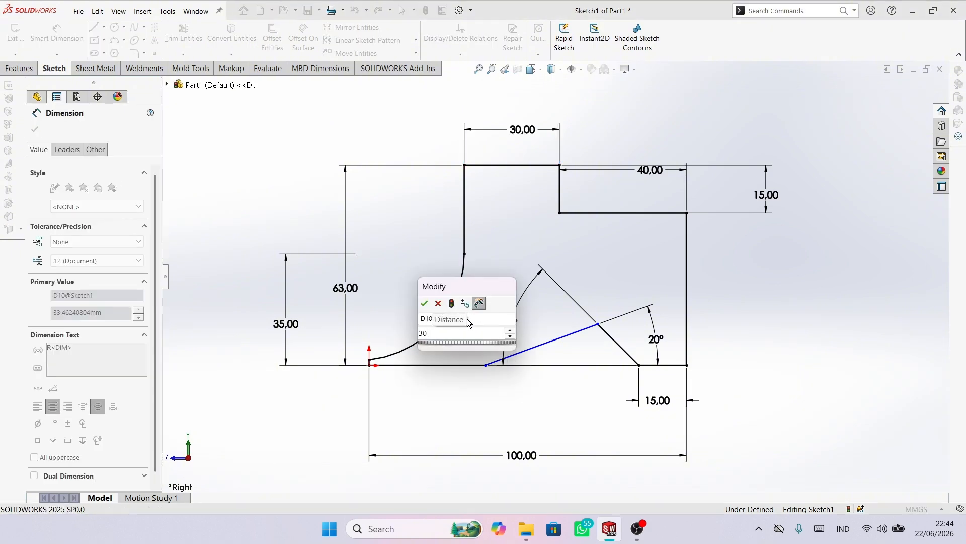
key(Return)
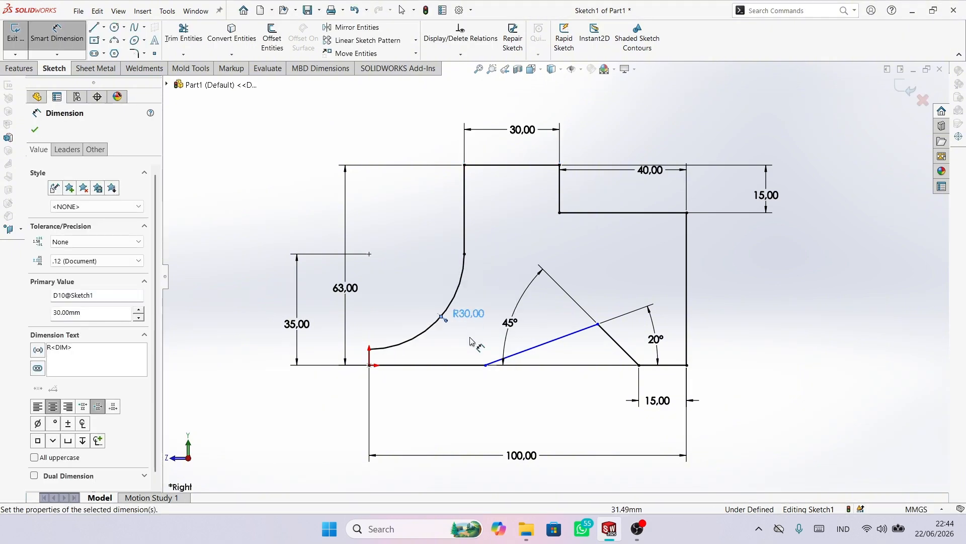
Dimension the notch opening between its two endpoints on the bottom edge as 40 mm
click(486, 366)
click(639, 366)
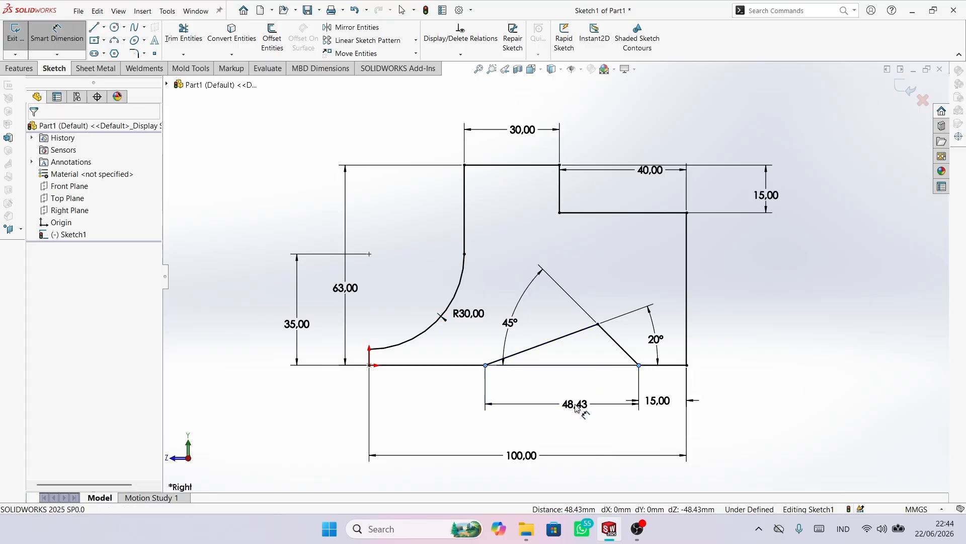
click(578, 405)
text(40)
key(Return)
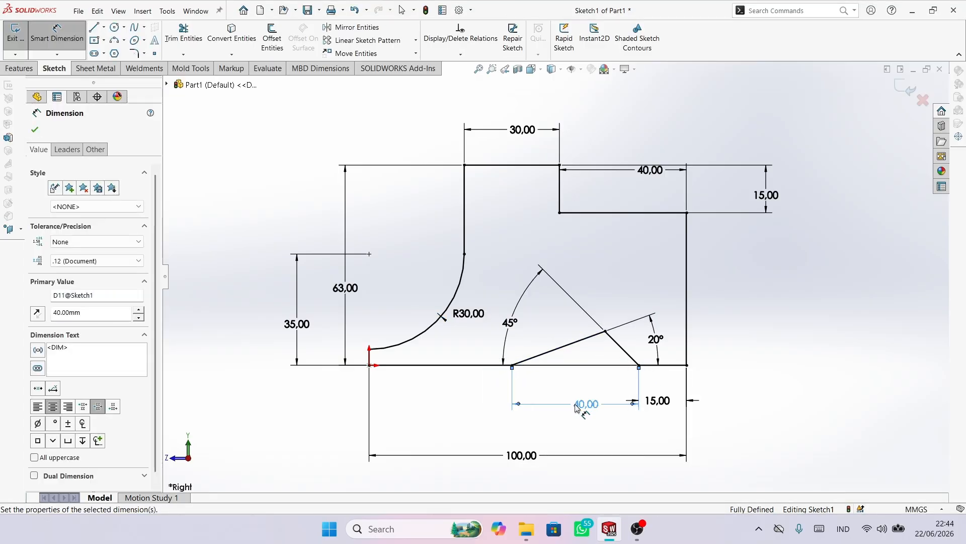
Round the notch's peak with a 10 mm sketch fillet
click(136, 54)
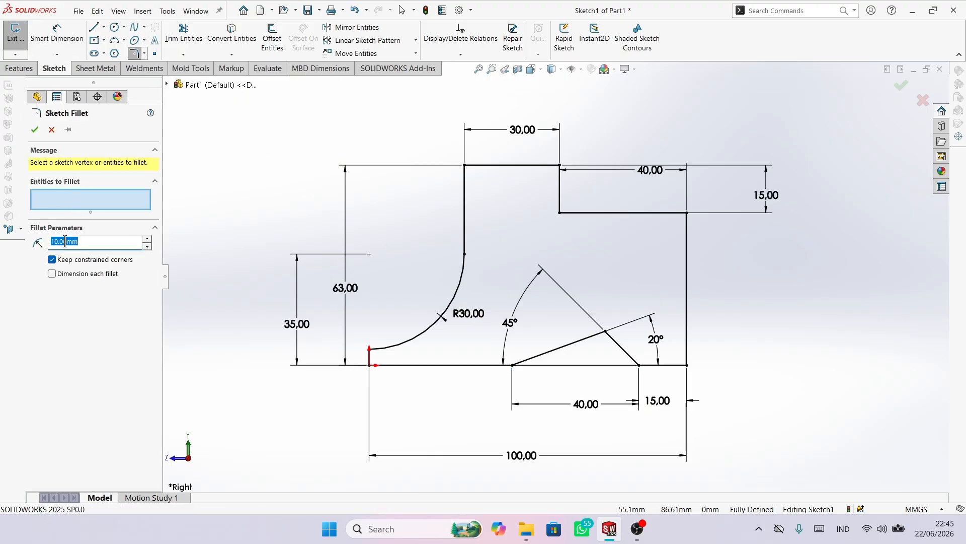
scroll(627, 339, down, 3)
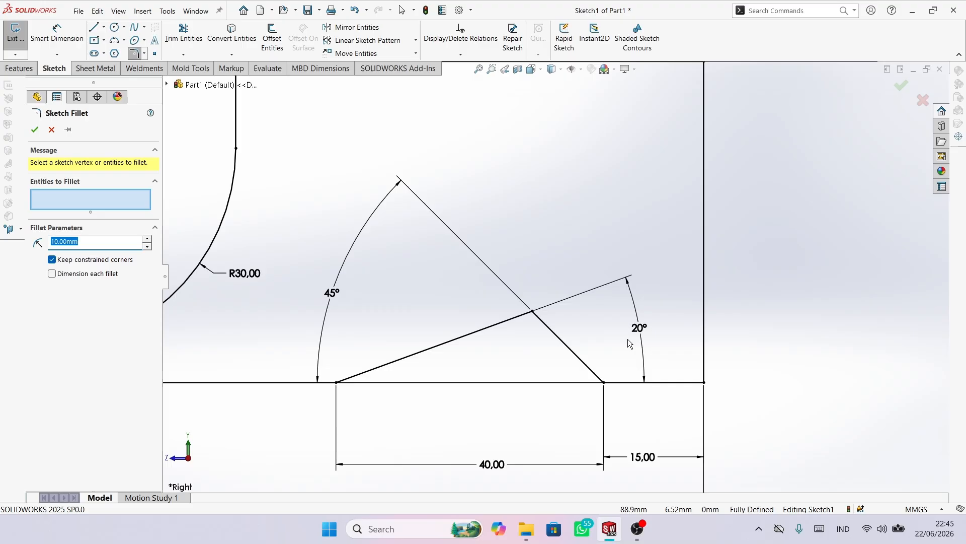
click(533, 312)
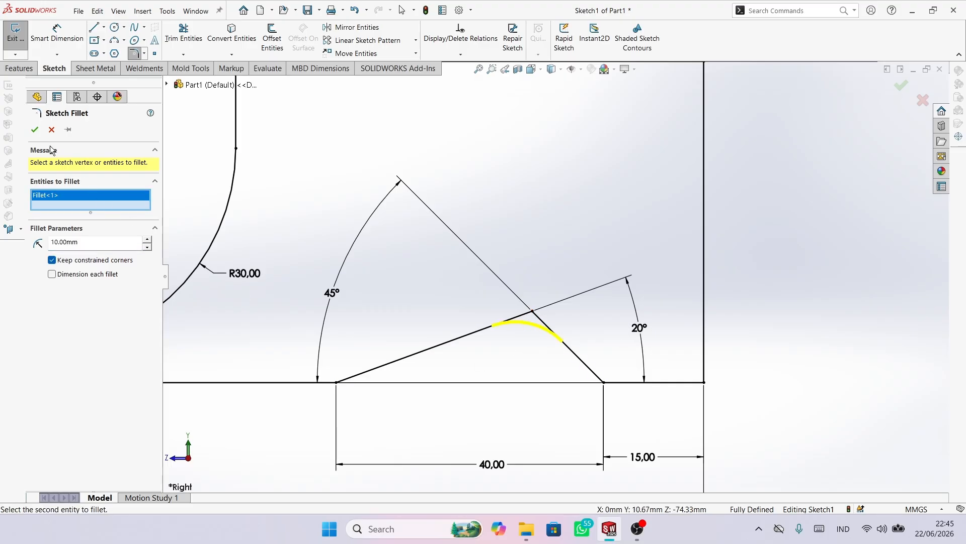
click(35, 130)
Extrude the finished profile as a Blind boss to a depth of 50 mm
scroll(337, 214, up, 3)
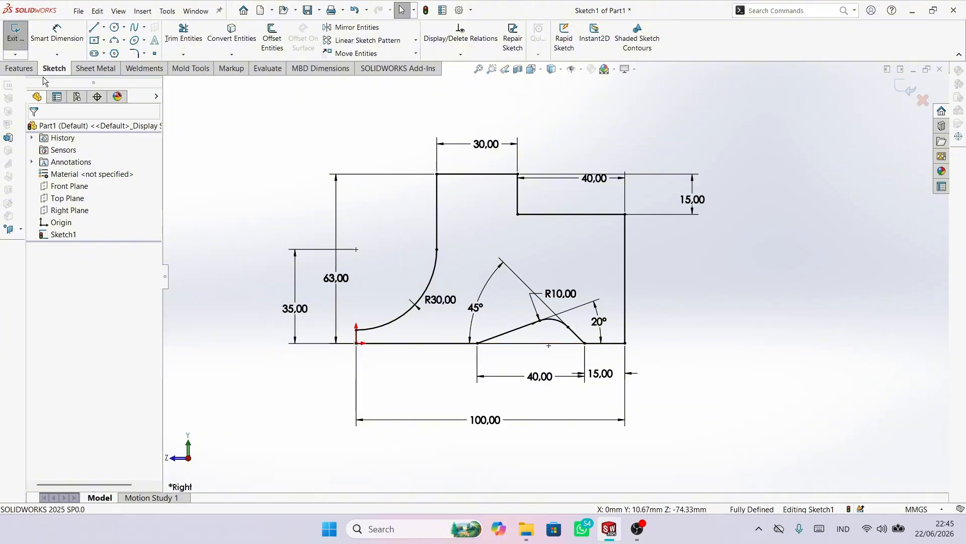
click(19, 68)
click(20, 36)
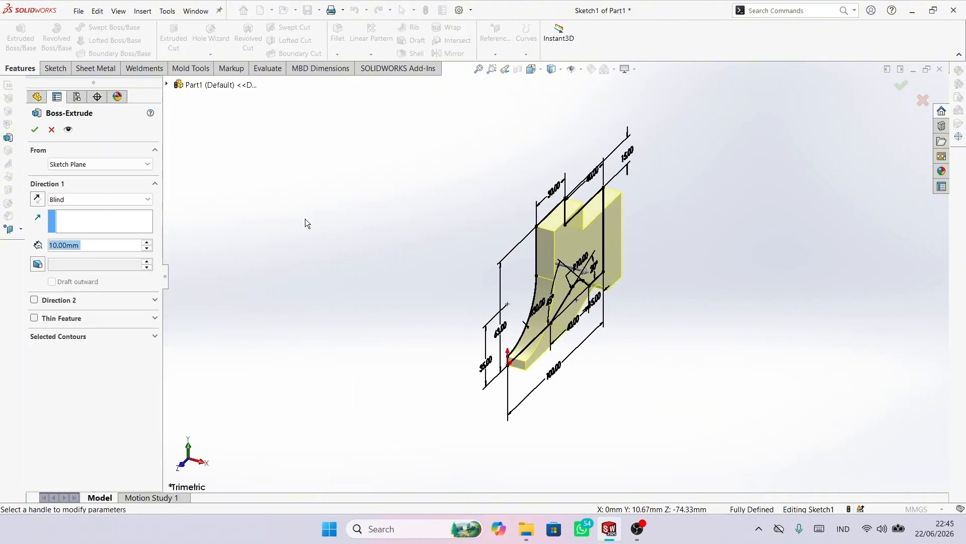
text(50)
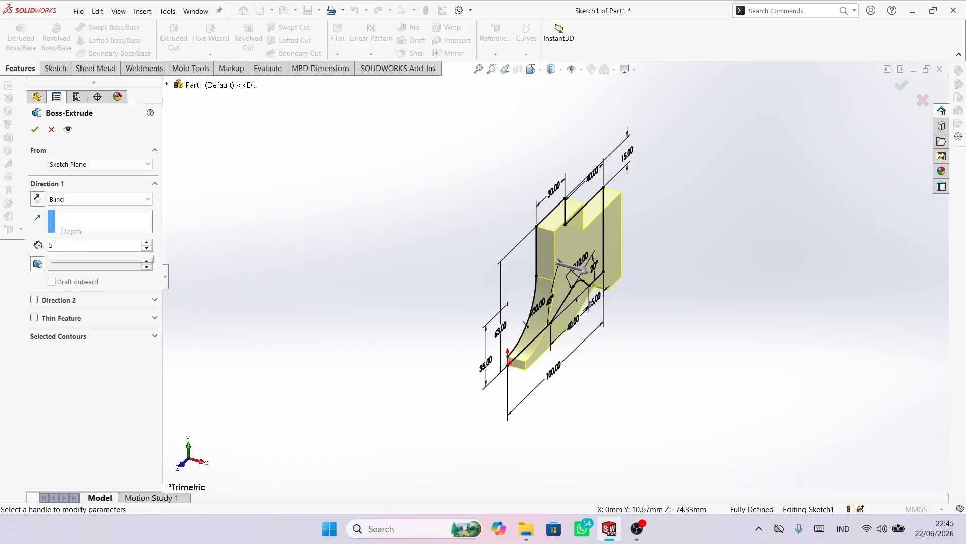
key(Return)
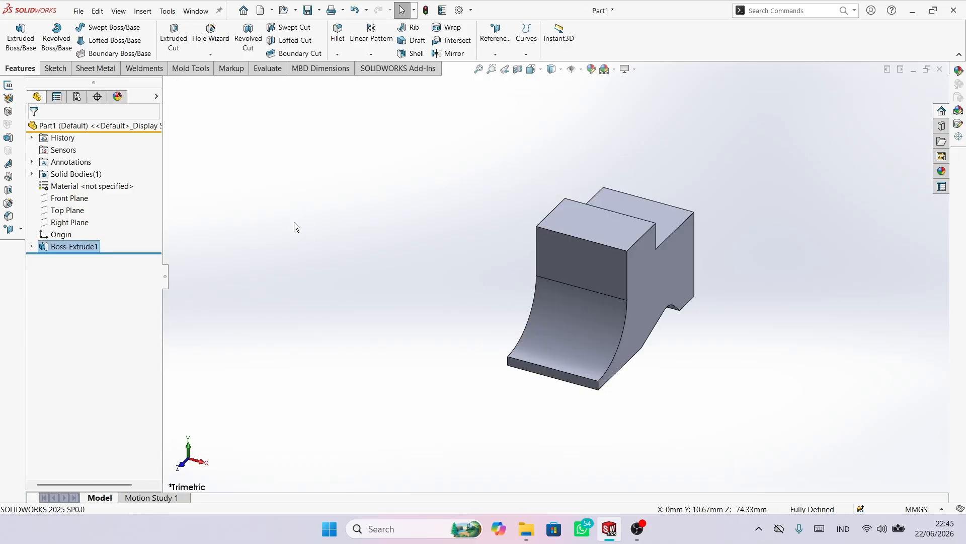
Start a sketch on the body's profile-shaped side face and draw a circle about 33 mm in diameter centered where the arc meets the vertical edge
click(661, 276)
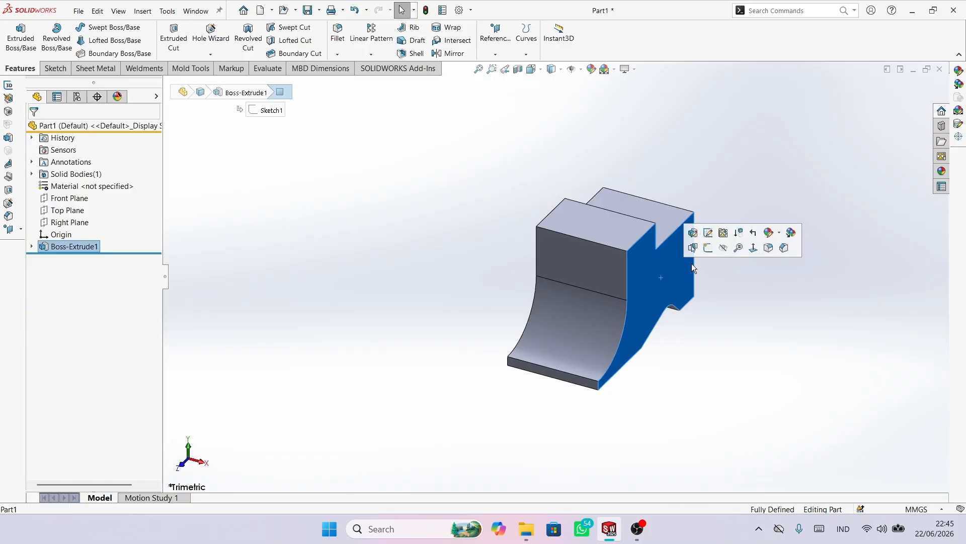
click(691, 249)
middle_drag(449, 228, 464, 247)
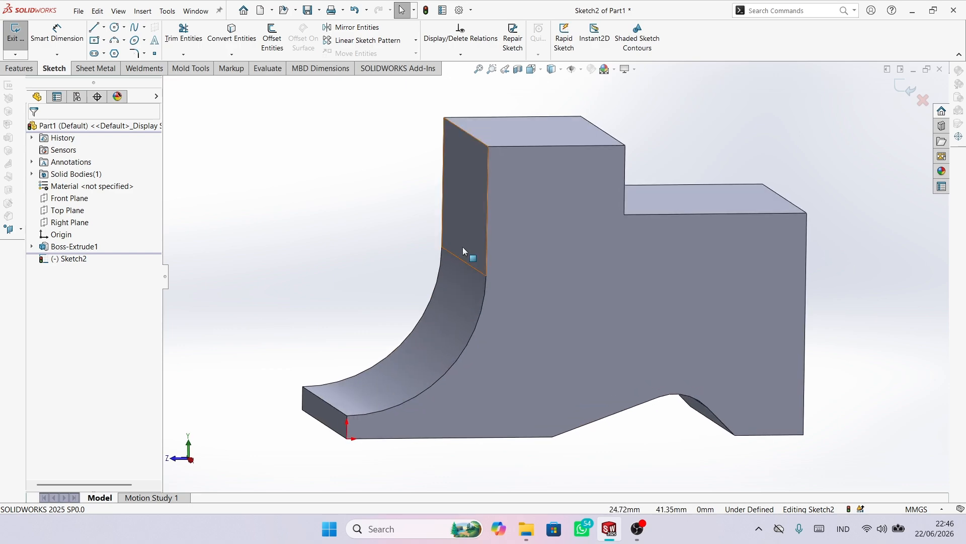
right_drag(464, 247, 443, 254)
middle_drag(443, 254, 452, 258)
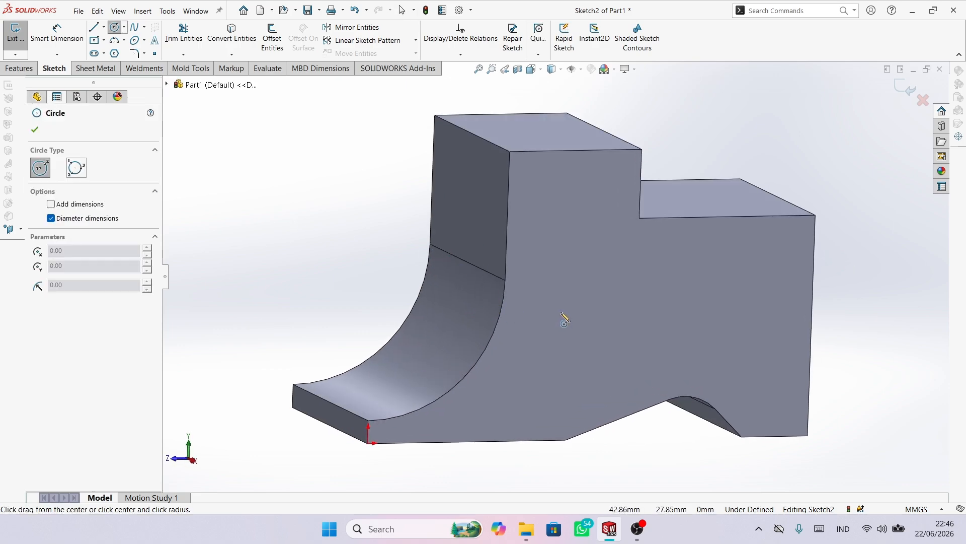
click(506, 280)
click(542, 342)
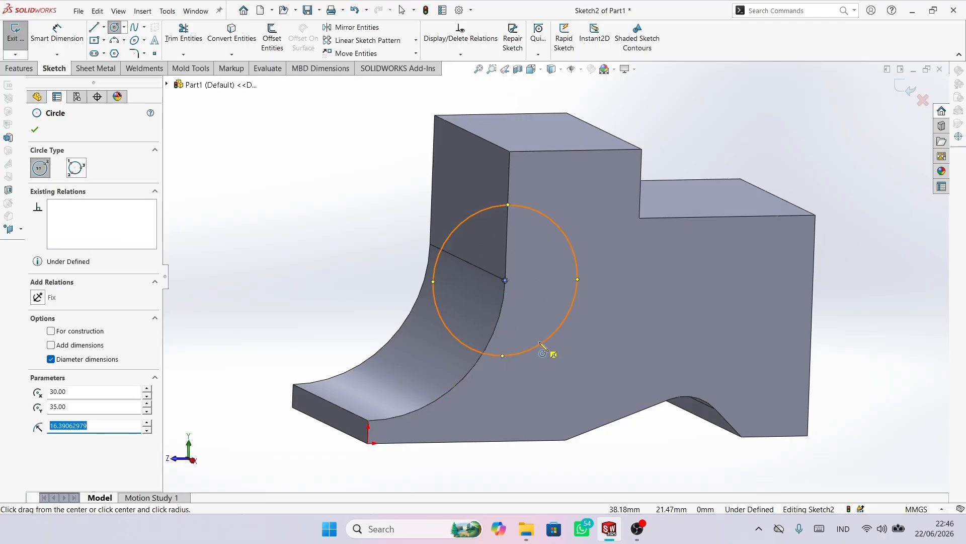
Dimension the circle's diameter as 50 mm
right_drag(597, 393, 594, 230)
click(568, 237)
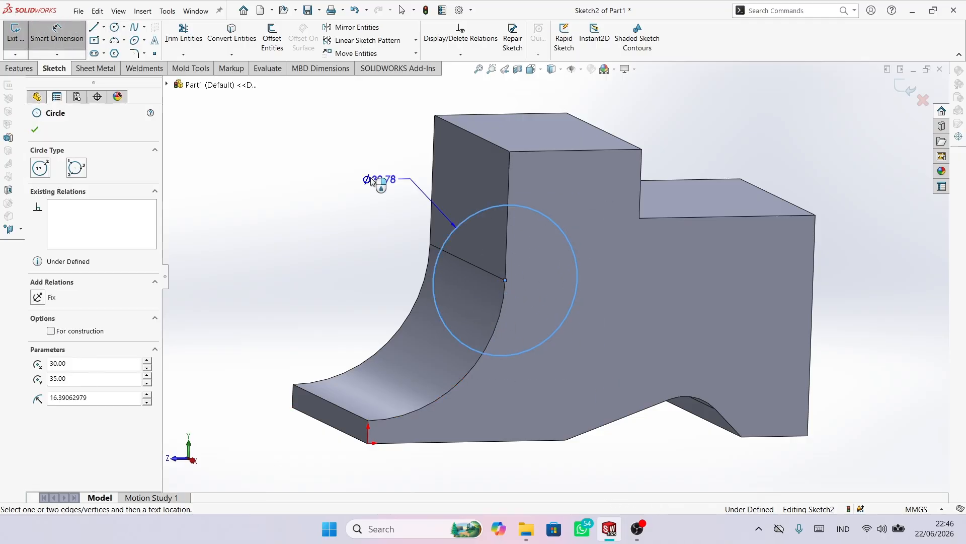
click(347, 173)
key(Return)
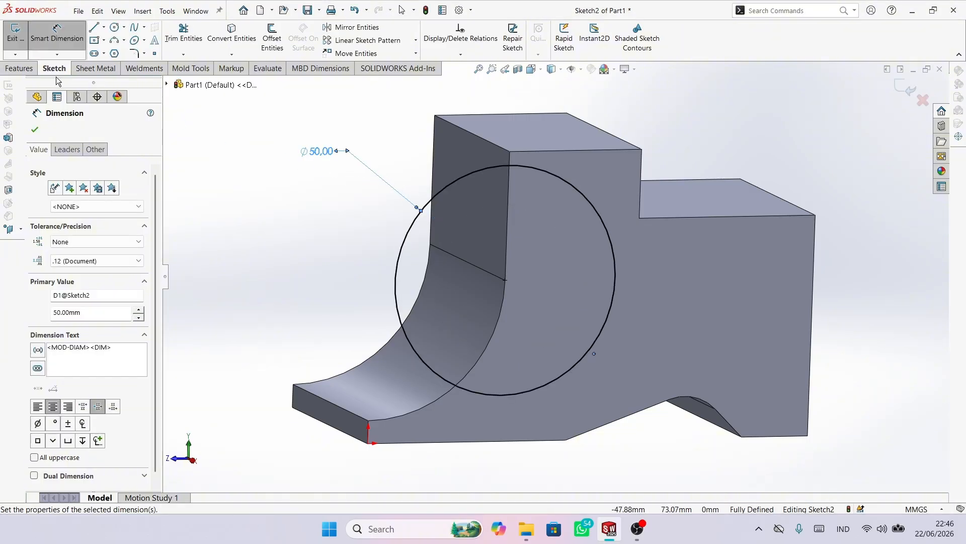
Cut the circle into the body with a Blind Extruded Cut 13 mm deep
click(26, 71)
click(168, 49)
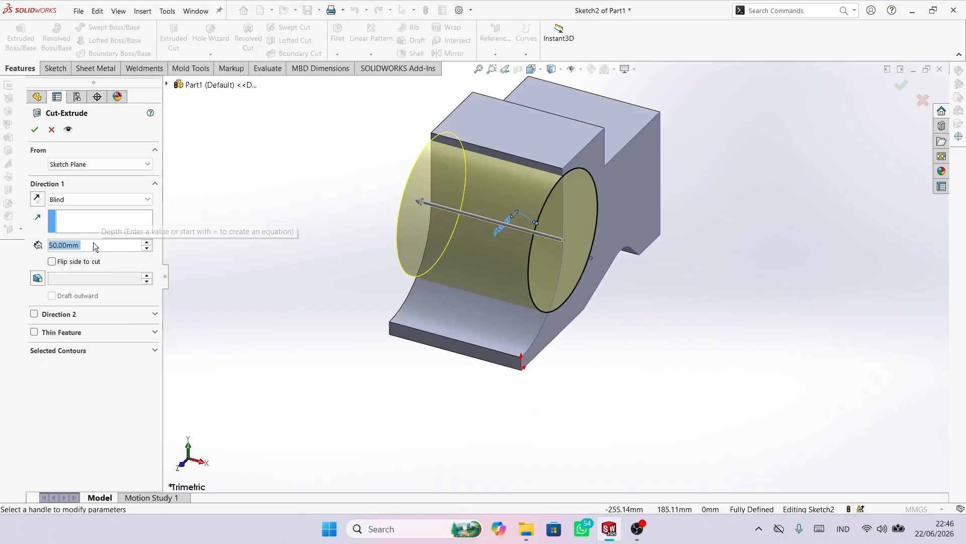
text(13)
key(Return)
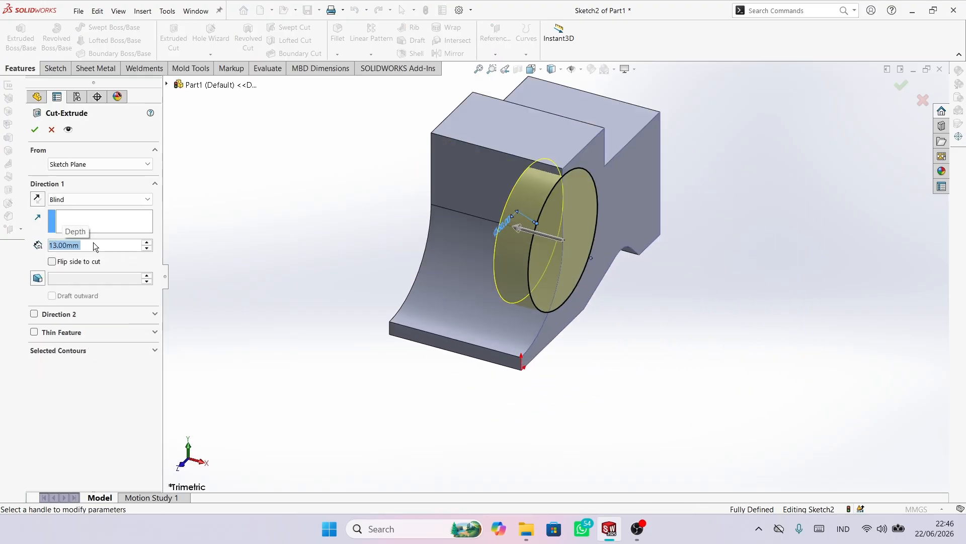
key(Return)
click(258, 249)
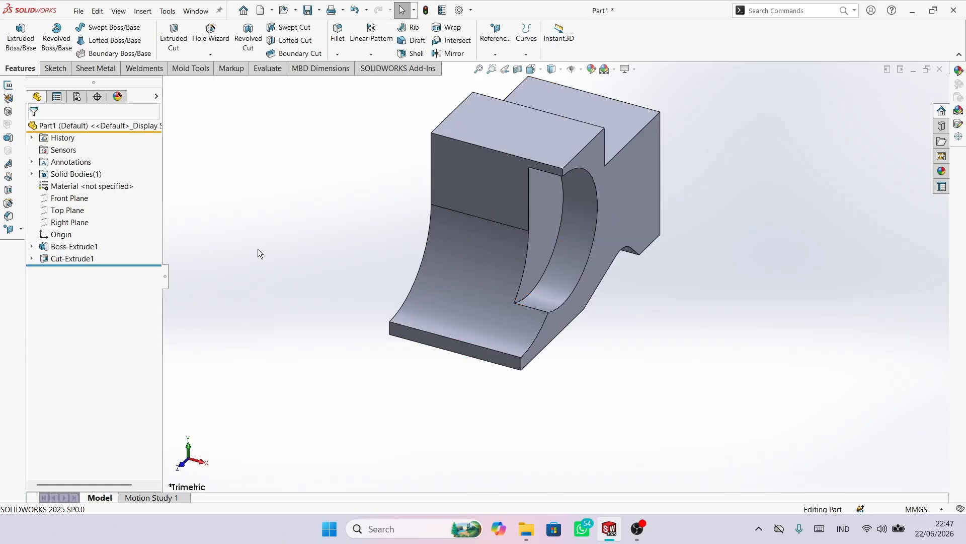
Start a sketch on the recess's flat floor and draw a circle with a radius of about 7.3 mm, centered where its arc and vertical edge meet
click(540, 216)
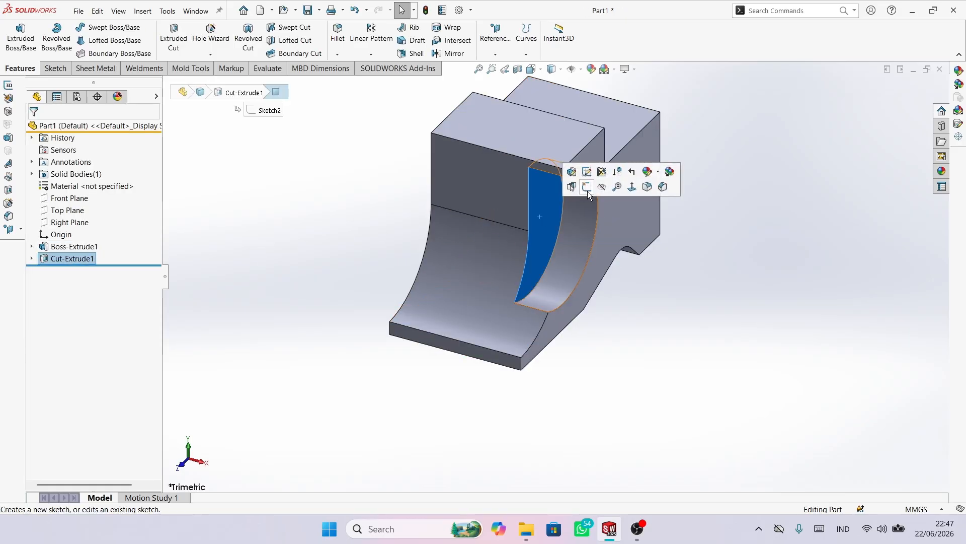
click(587, 189)
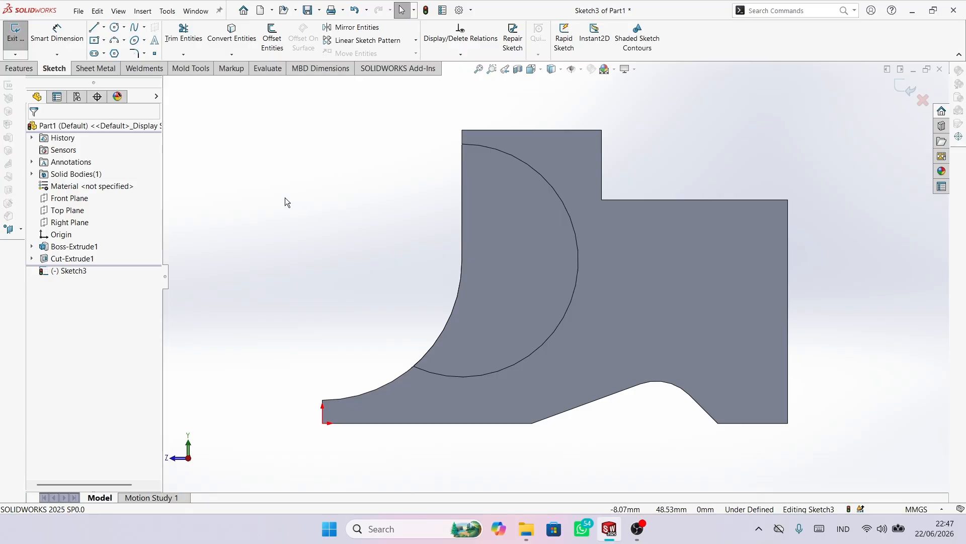
right_drag(285, 197, 380, 202)
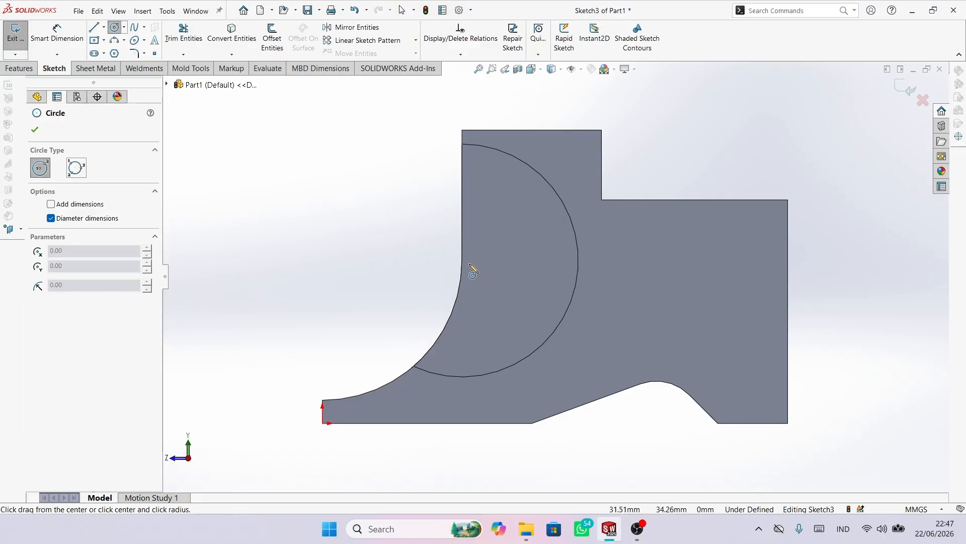
middle_drag(469, 268, 487, 295)
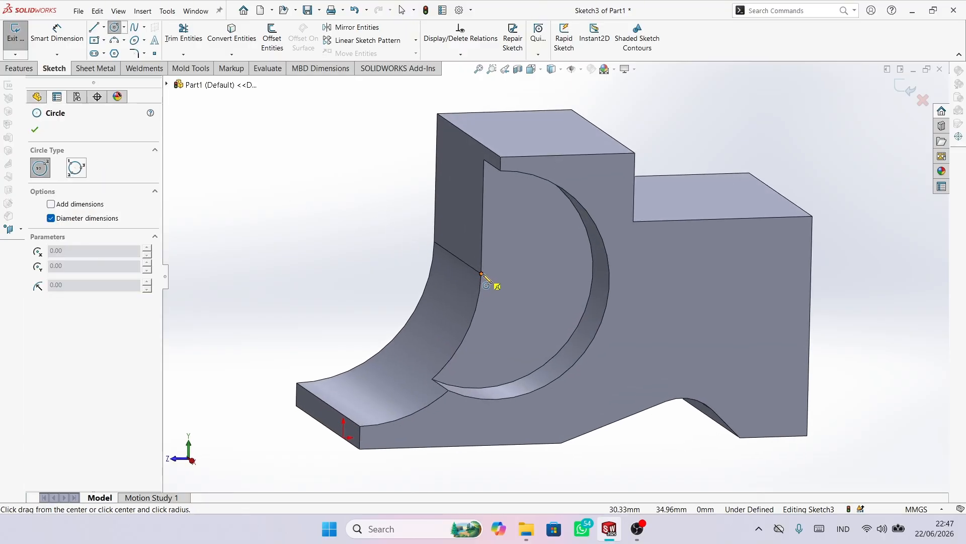
drag(482, 274, 481, 307)
right_click(541, 315)
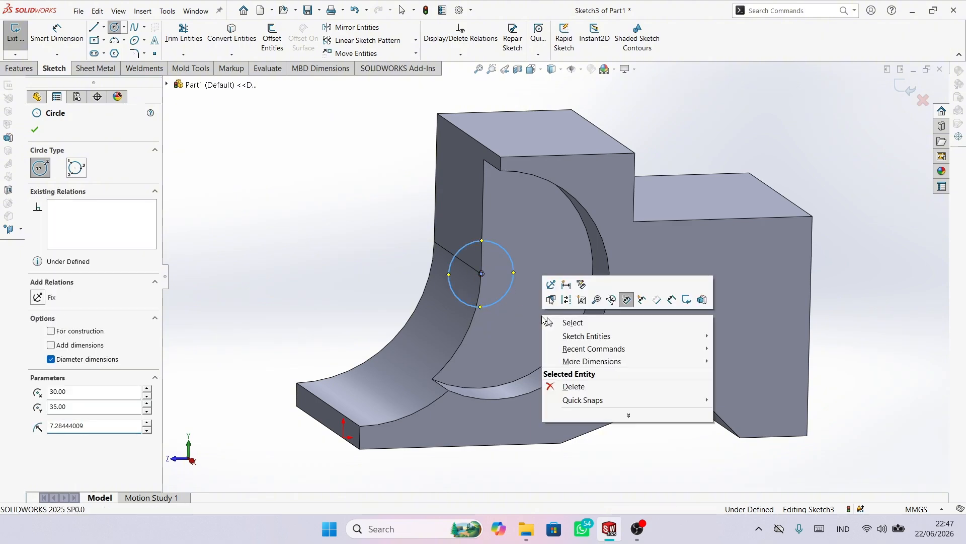
Dimension the diameter of the circle on the recess floor as 20 mm
click(573, 322)
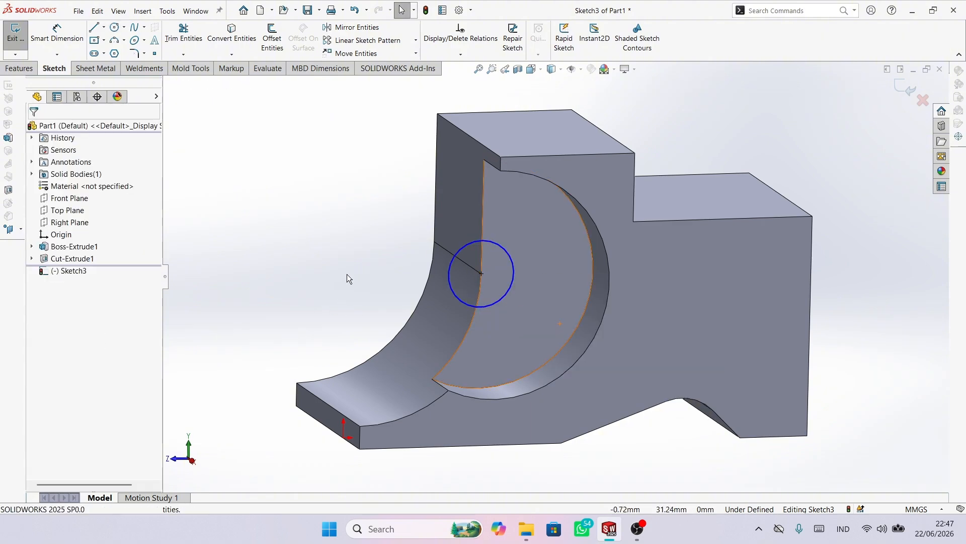
right_drag(346, 274, 343, 179)
click(451, 258)
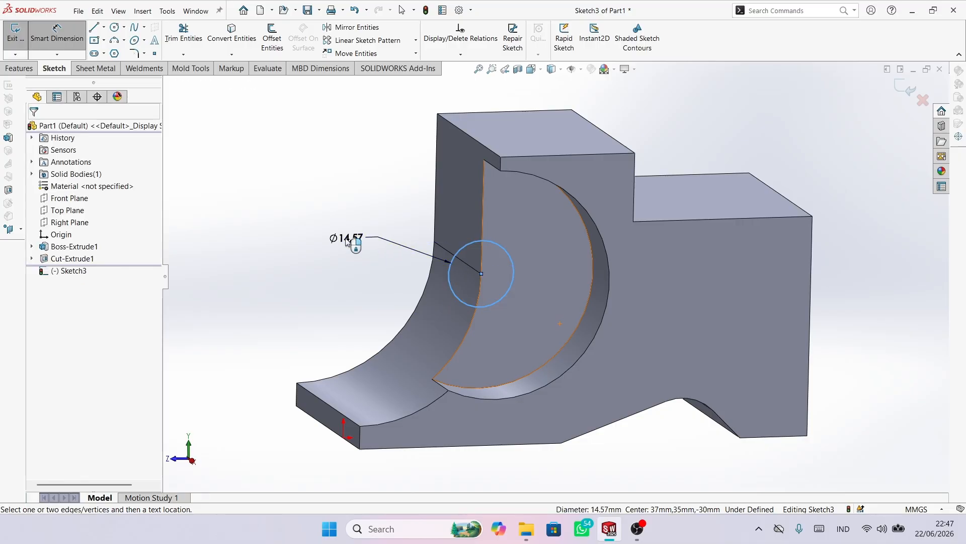
click(345, 240)
text(20)
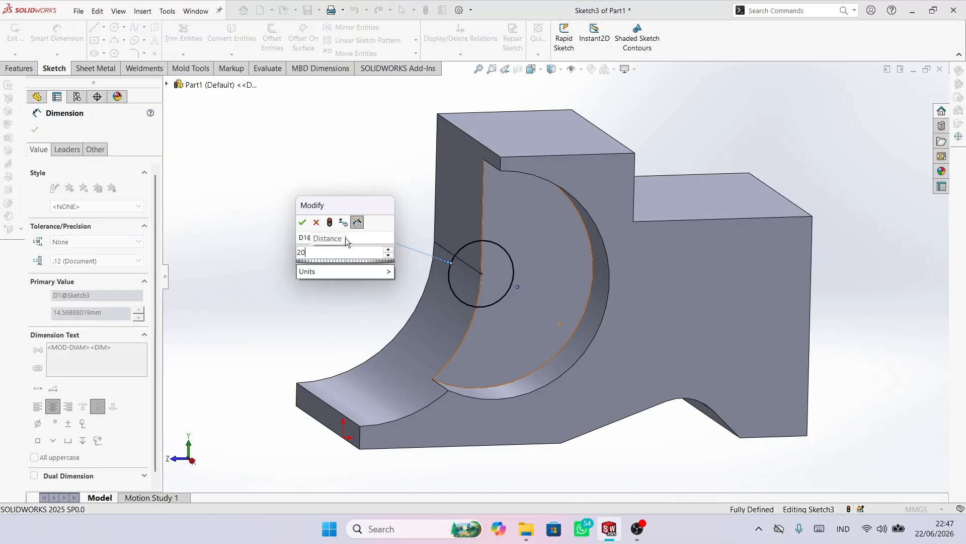
key(Return)
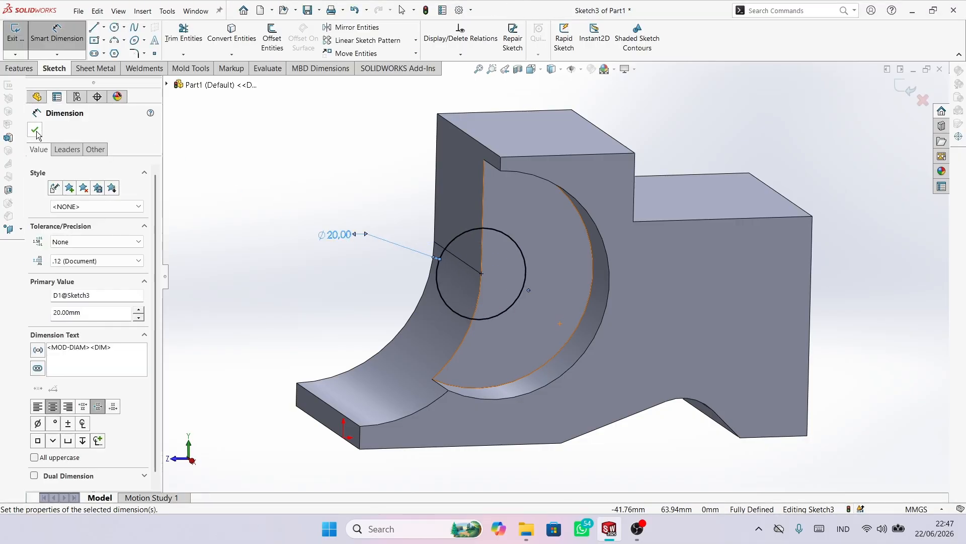
click(35, 131)
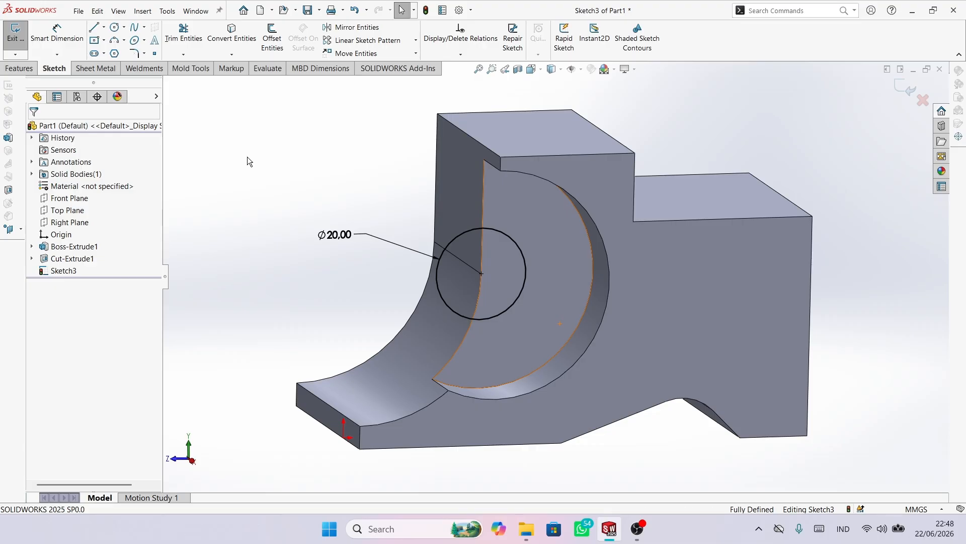
Convert the recess floor's straight vertical edge and the concave arc edge below it into sketch entities
click(232, 34)
scroll(505, 275, down, 5)
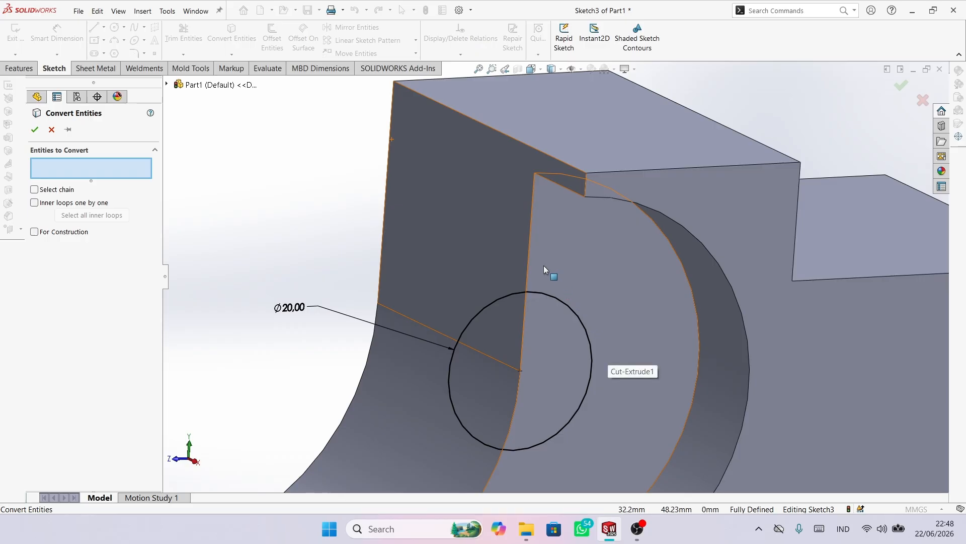
click(527, 259)
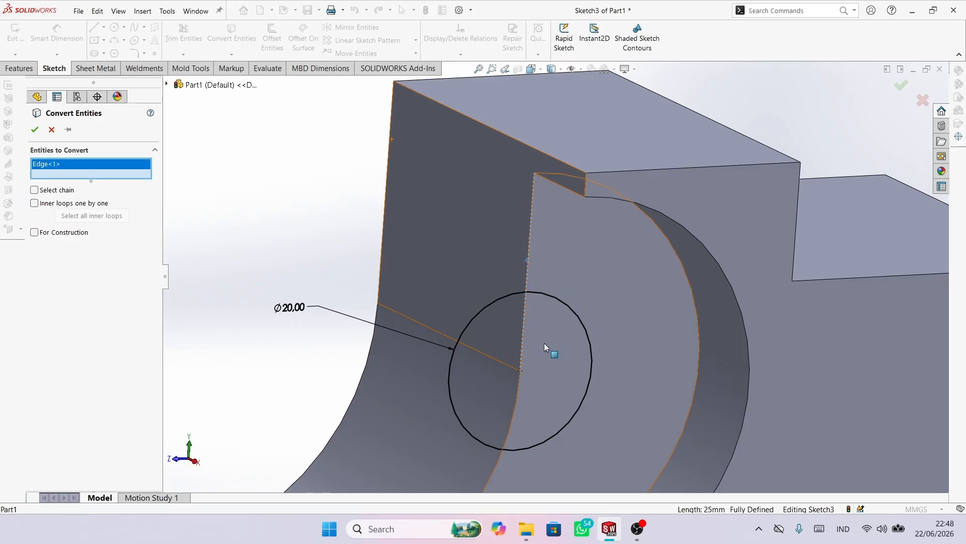
click(515, 413)
scroll(555, 424, up, 2)
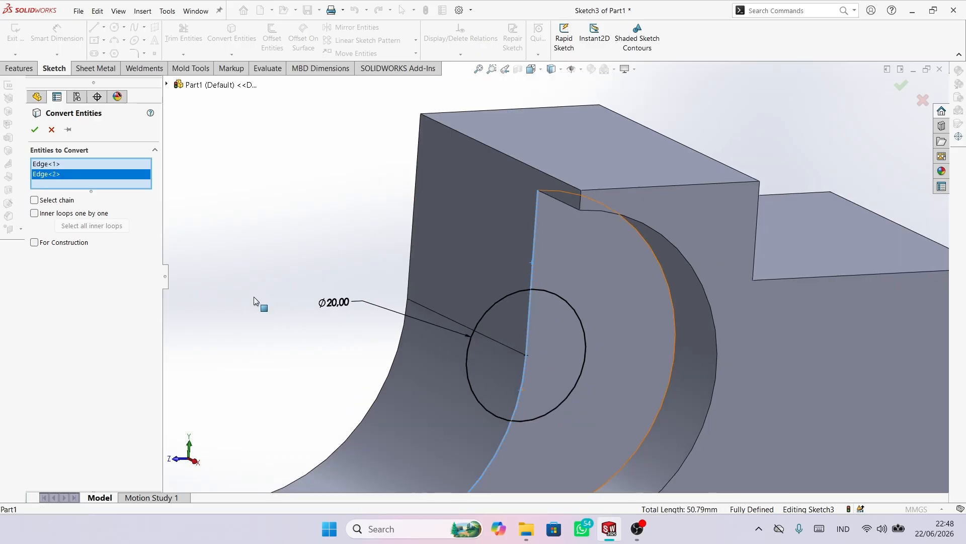
click(34, 130)
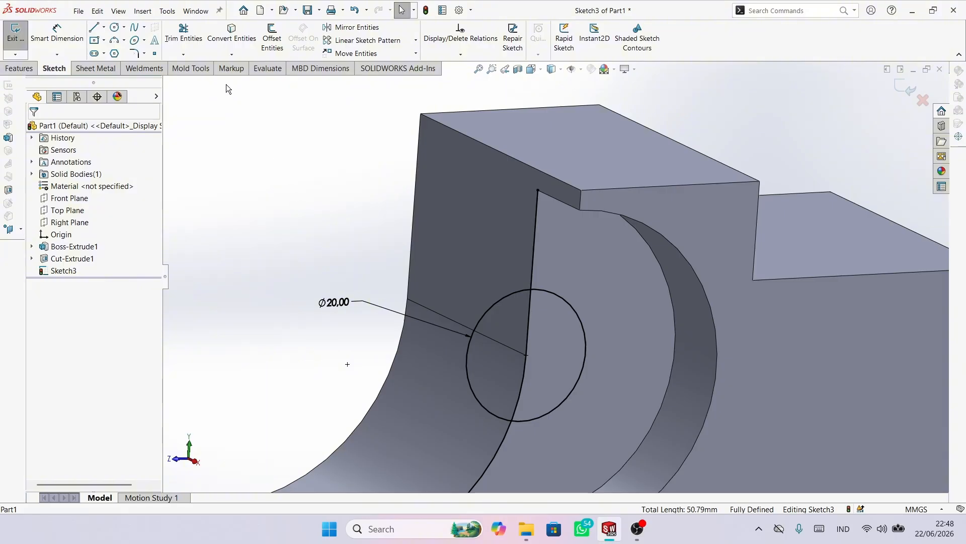
Power trim the converted edges beyond the circle and the circle portion outside the body, leaving a closed half-disc profile
click(184, 37)
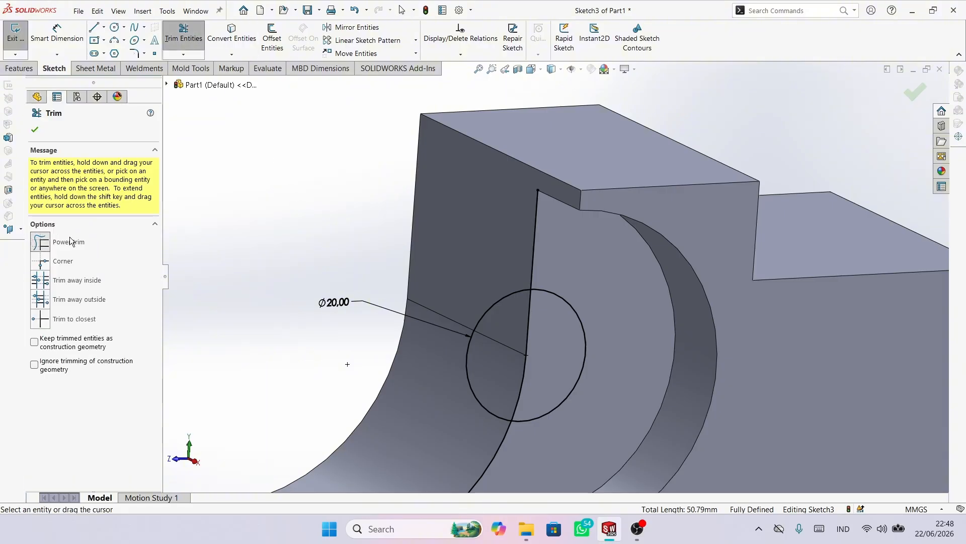
drag(527, 248, 587, 248)
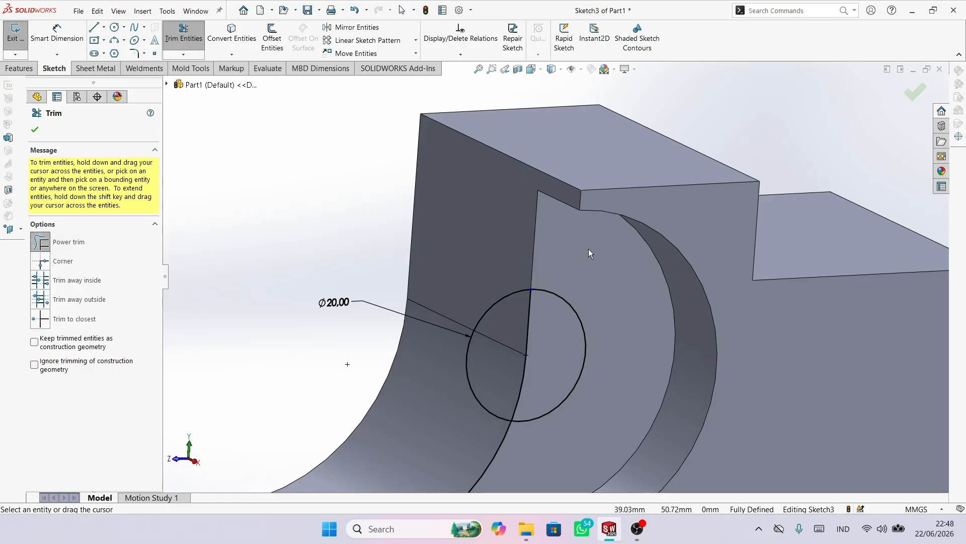
mouse_move(488, 267)
mouse_down()
mouse_move(497, 333)
mouse_move(486, 443)
mouse_up()
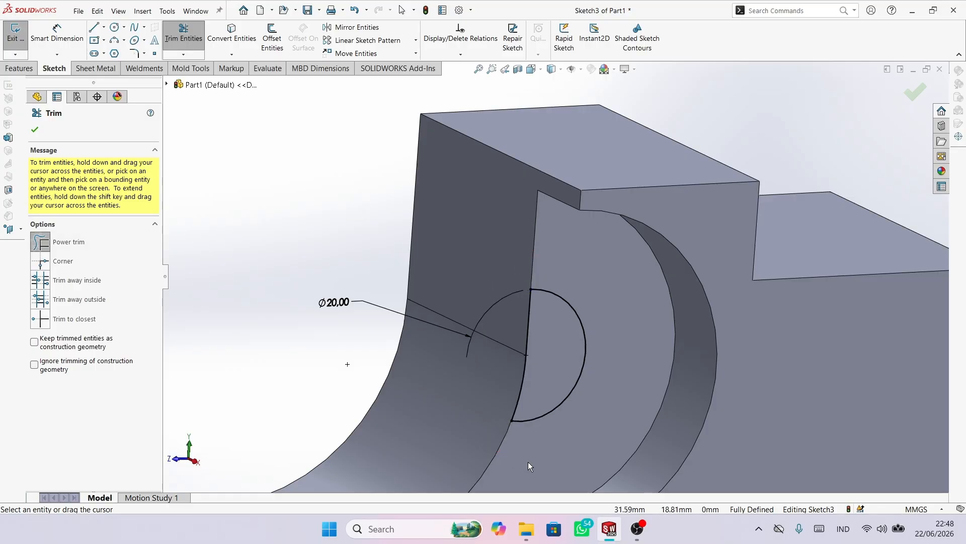
click(35, 130)
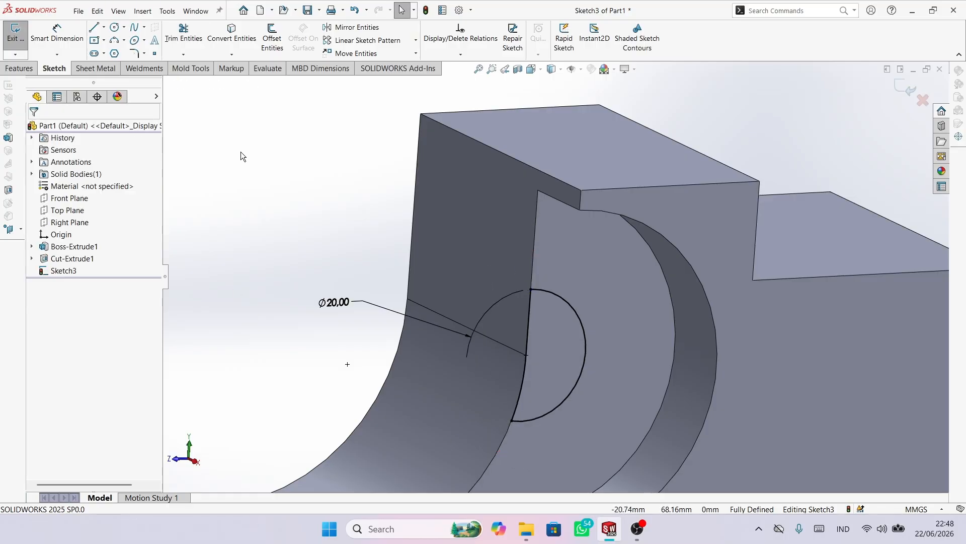
Extrude the half-disc profile as a Blind boss 5 mm deep, merged with the body
click(19, 68)
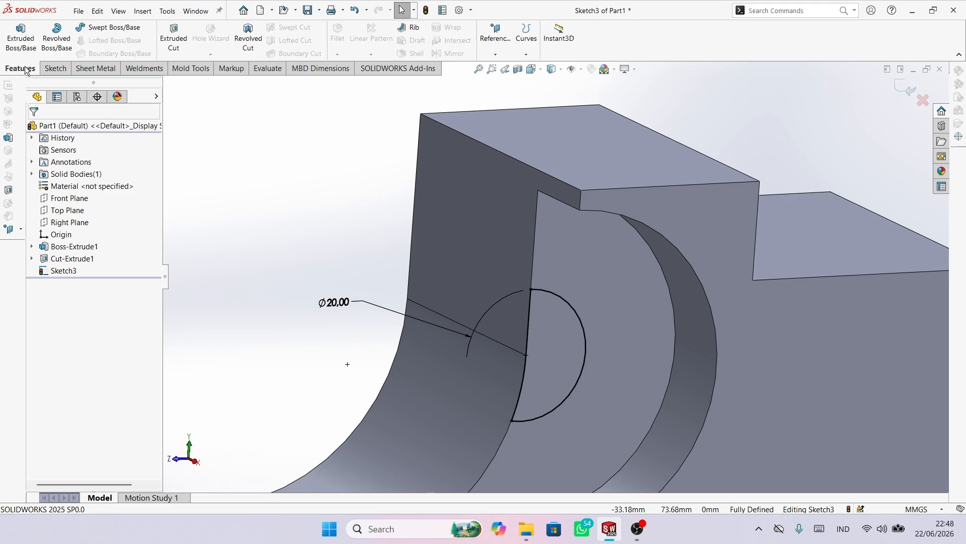
click(20, 37)
scroll(533, 252, down, 3)
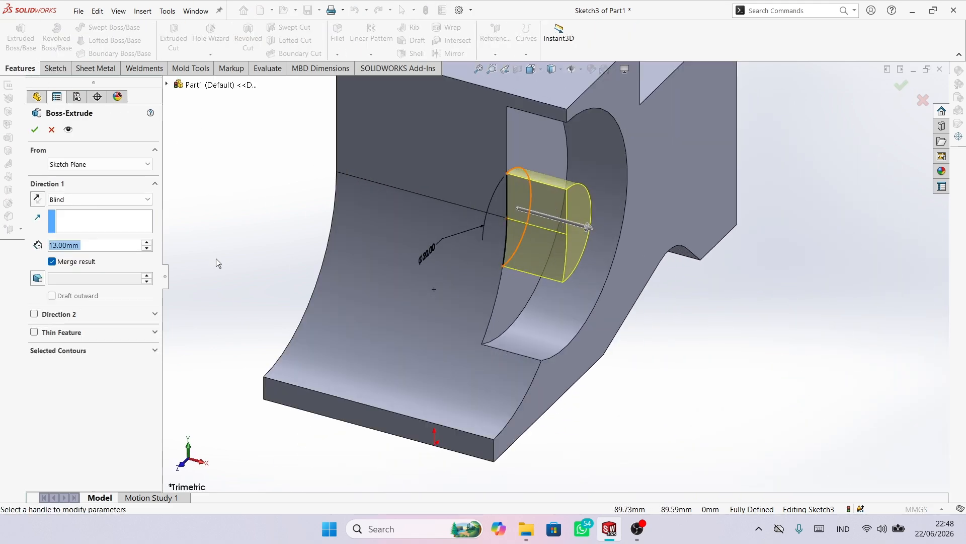
key(Return)
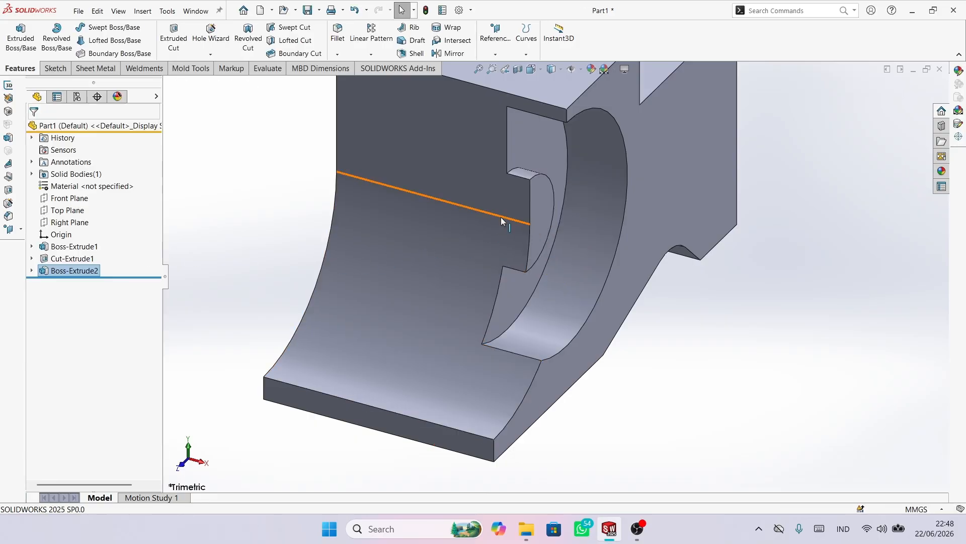
Start a sketch on the half-disc boss's flat face and draw a circle with a radius of about 6 mm, centered where its arc and vertical edge meet
click(545, 196)
click(592, 167)
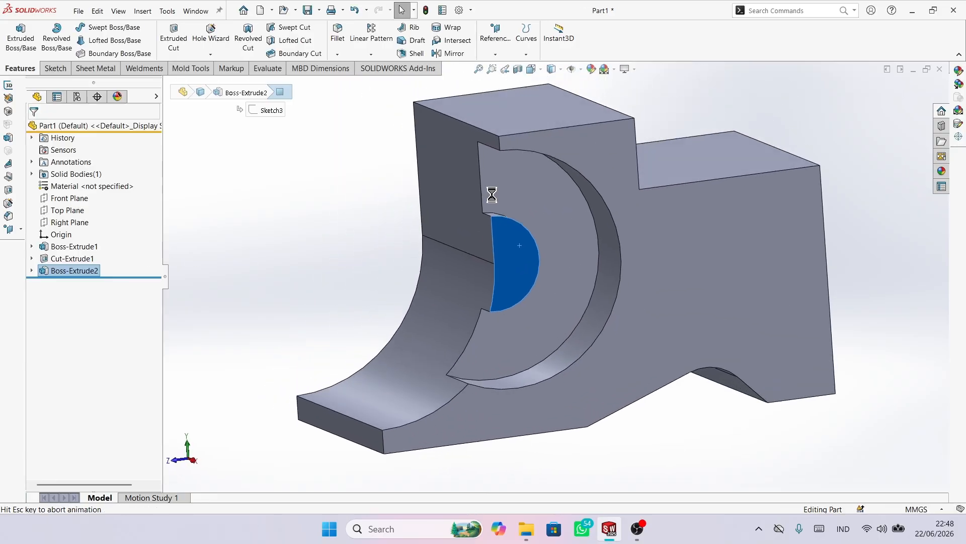
right_drag(256, 226, 328, 235)
middle_drag(506, 271, 580, 309)
scroll(555, 319, down, 2)
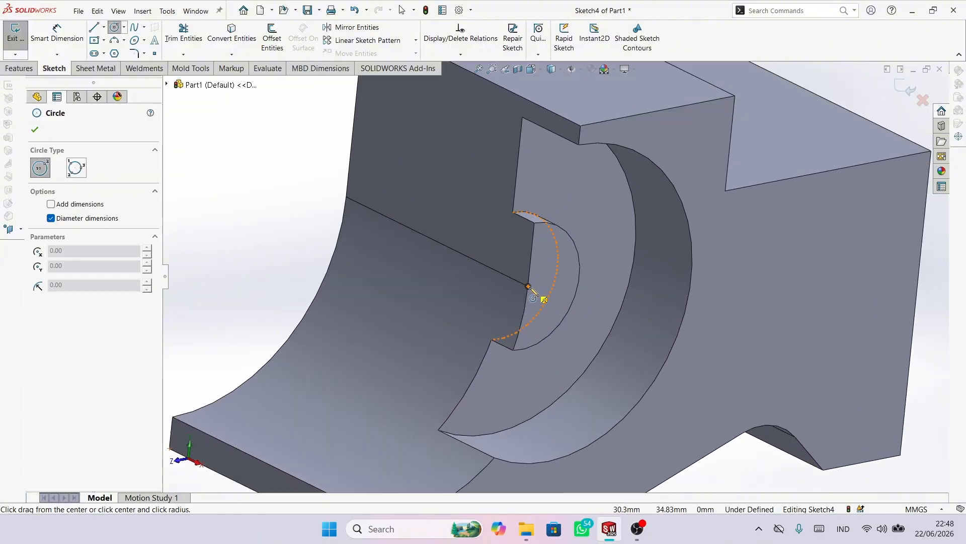
click(528, 287)
click(537, 325)
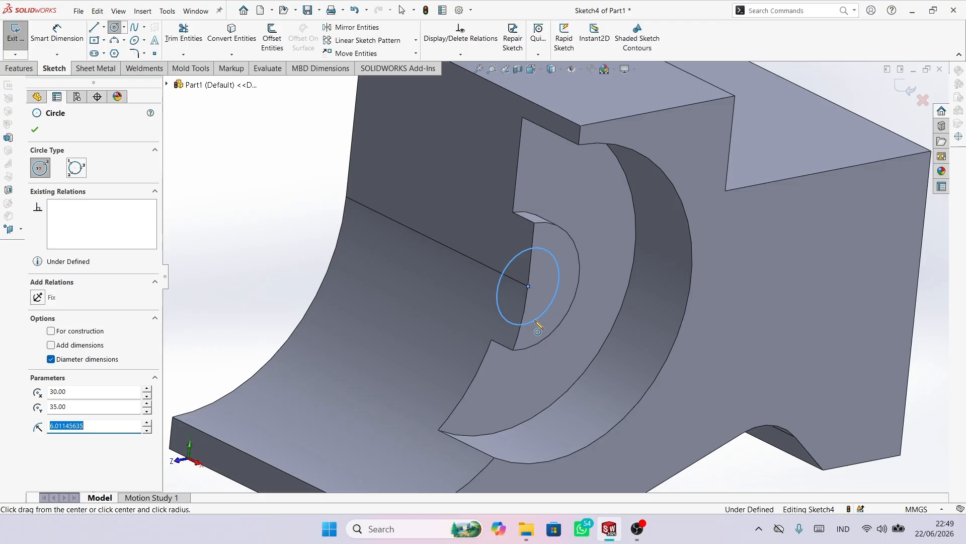
Dimension the diameter of the circle on the half-disc boss as 10 mm
right_drag(538, 328, 510, 219)
click(517, 252)
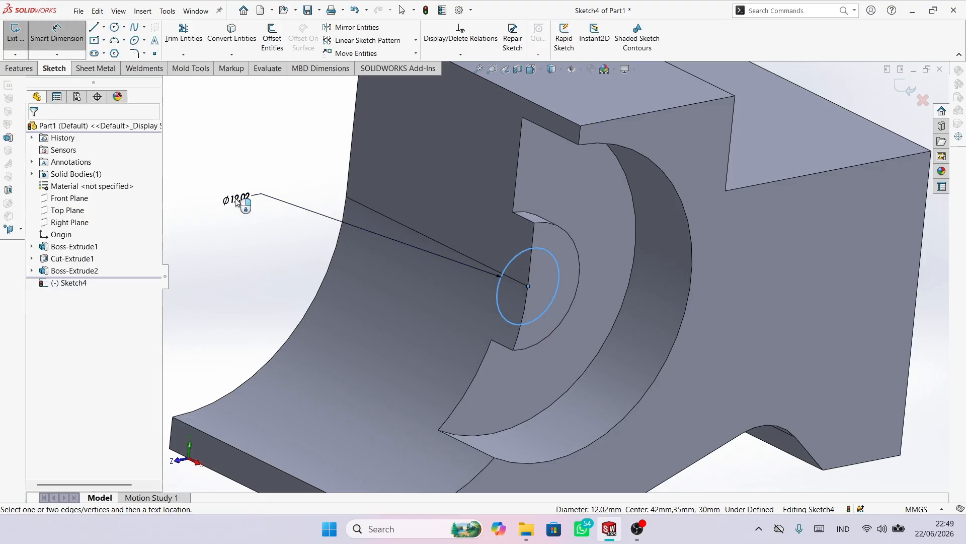
click(235, 198)
text(10)
key(Return)
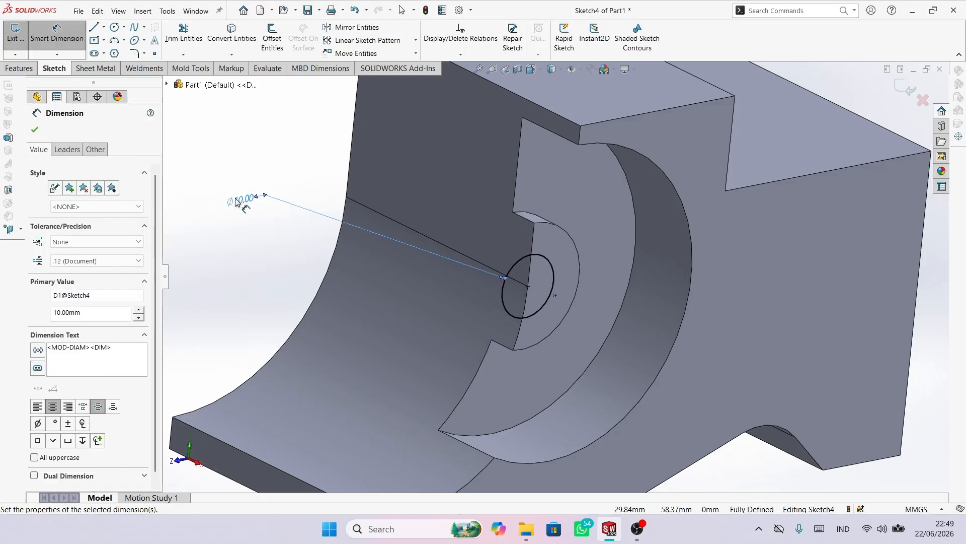
click(35, 130)
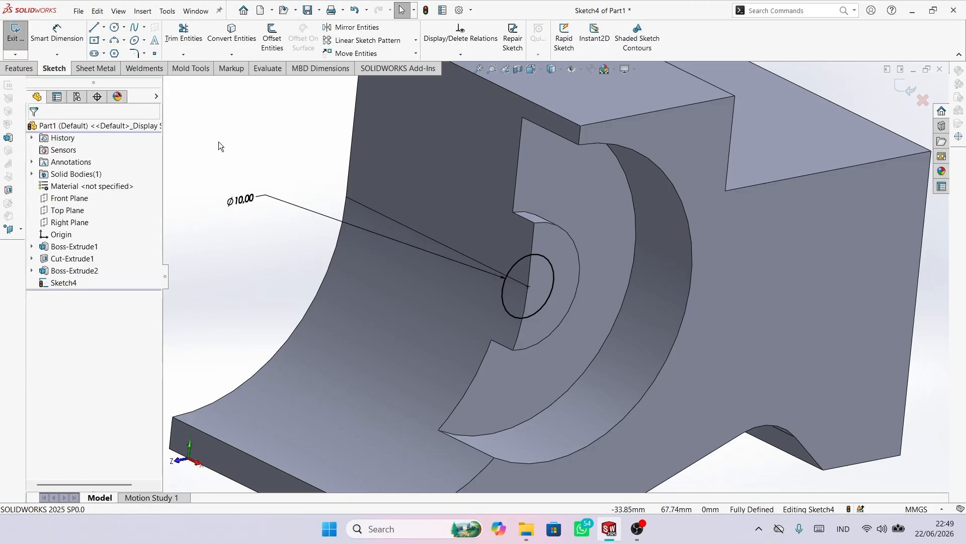
Extrude the 10 mm circle as a Blind boss 8 mm deep, merged with the body
click(19, 68)
click(25, 40)
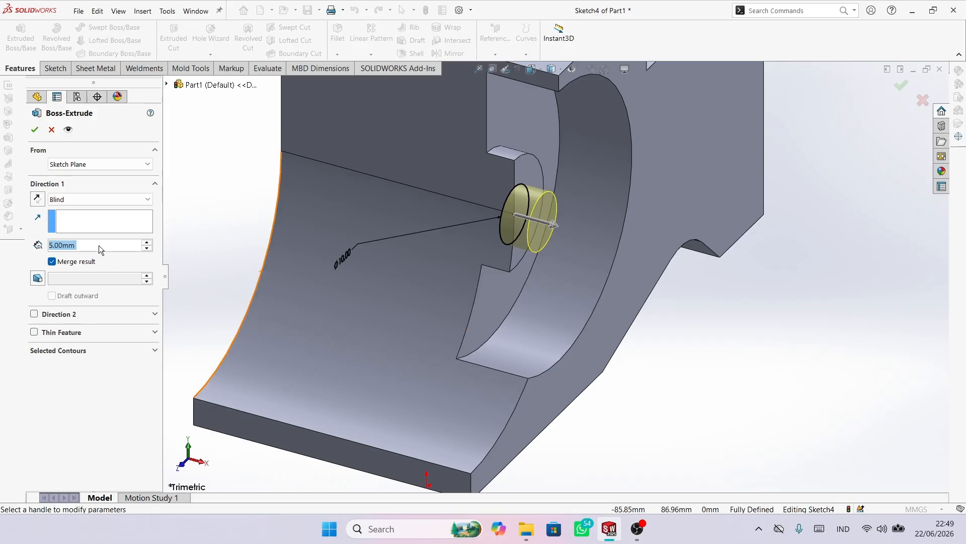
text(8)
key(Return)
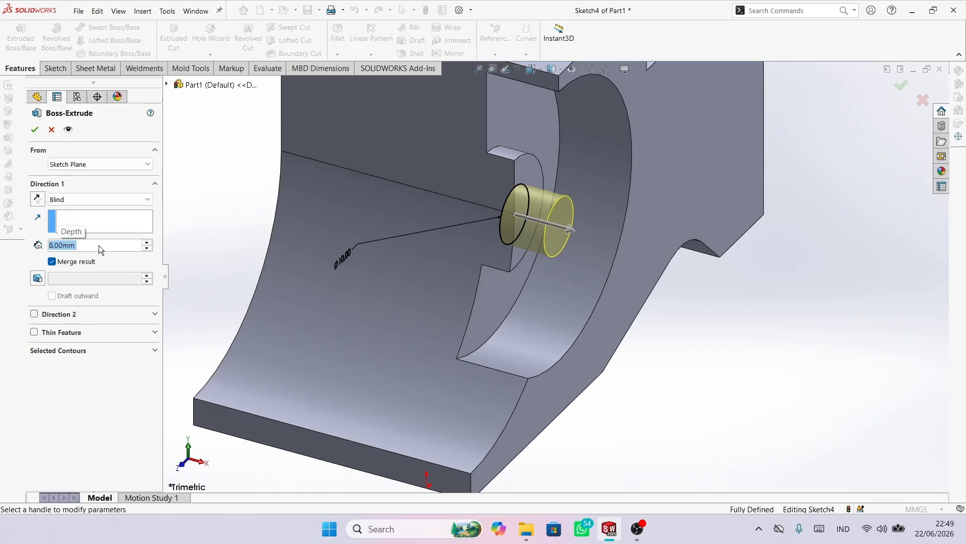
key(Return)
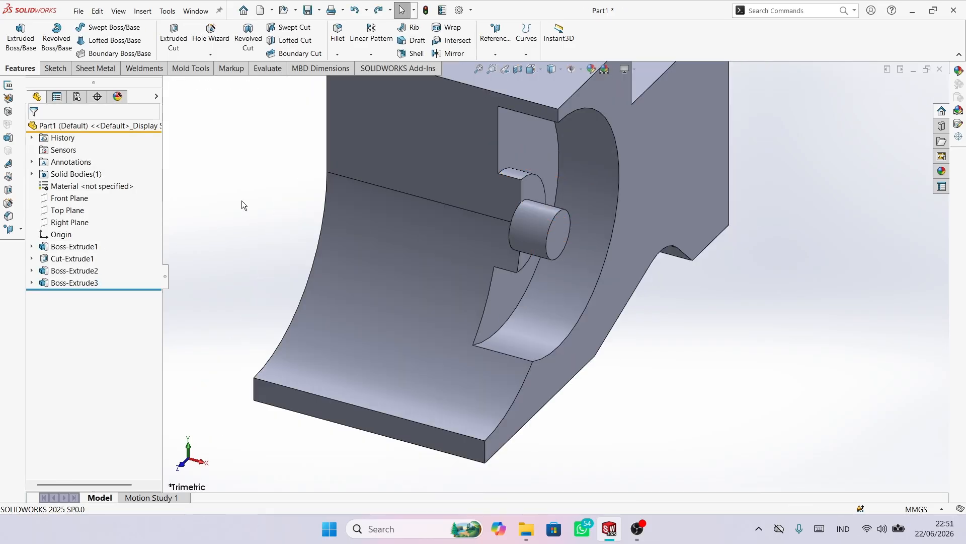
Start a sketch on the profile-shaped side face and convert the recess's outer arc, the lower concave arc and the short vertical toe edge
click(664, 154)
click(706, 129)
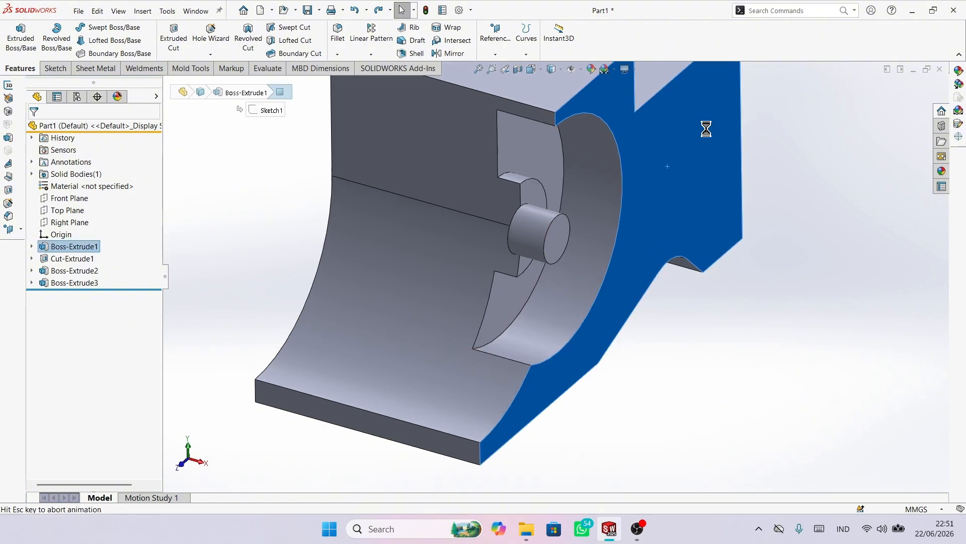
click(371, 208)
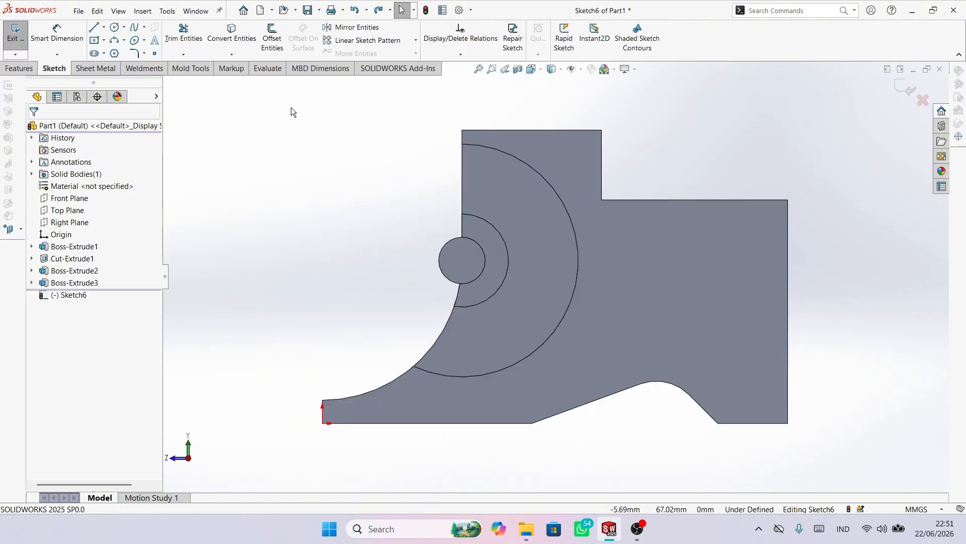
click(232, 38)
middle_drag(343, 267, 389, 316)
scroll(352, 302, down, 2)
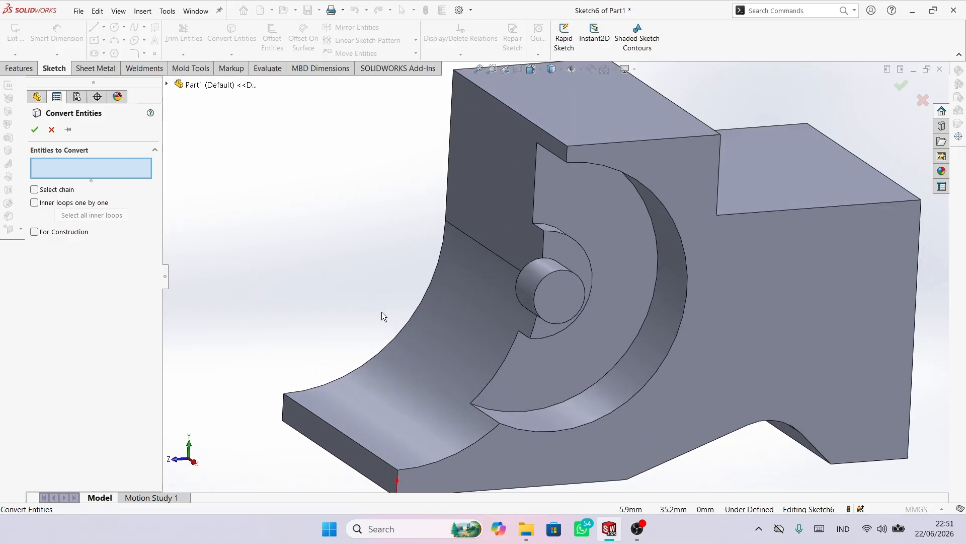
click(642, 392)
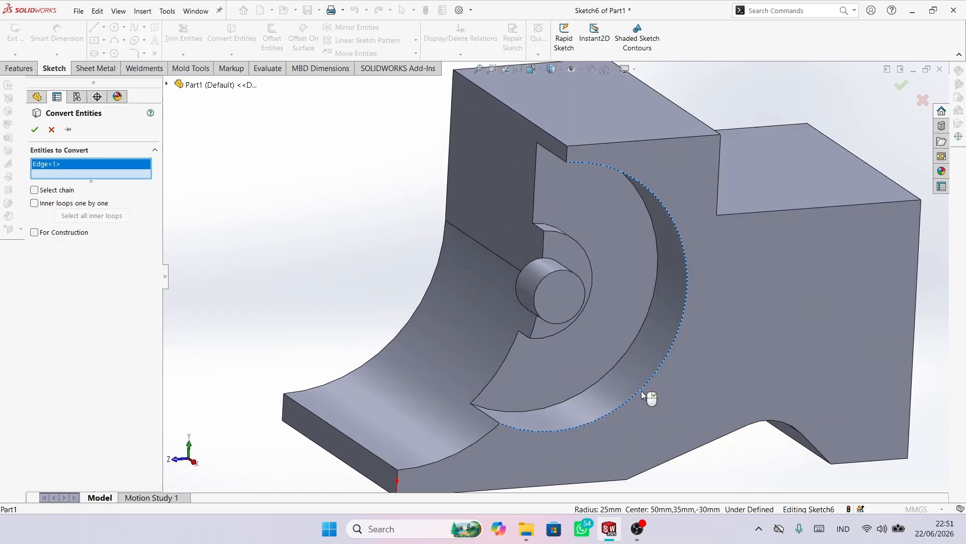
click(481, 441)
scroll(456, 477, up, 1)
scroll(456, 476, down, 1)
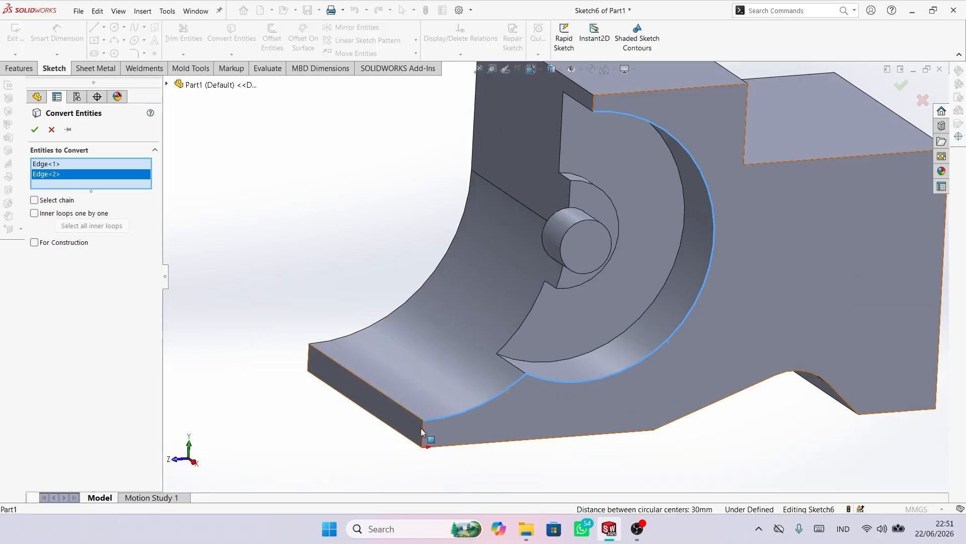
click(422, 427)
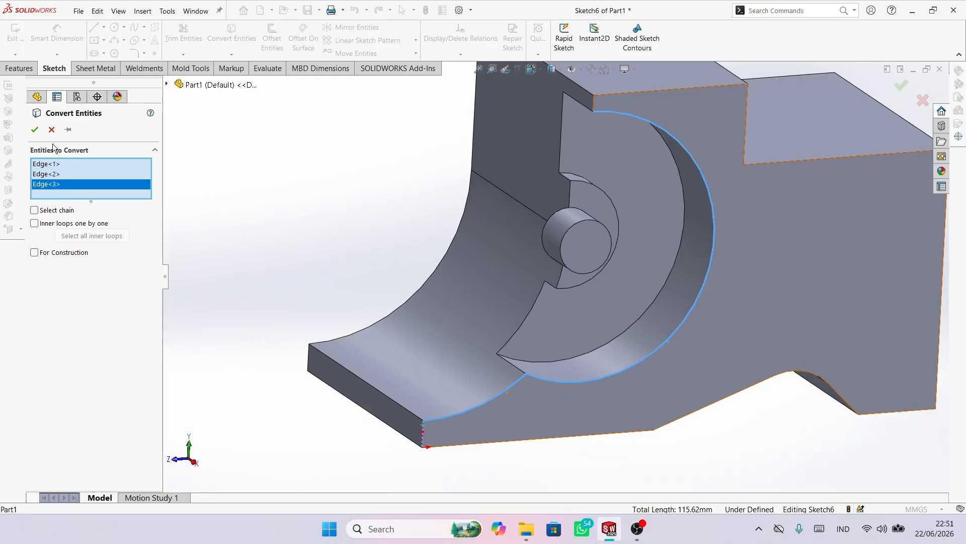
click(34, 130)
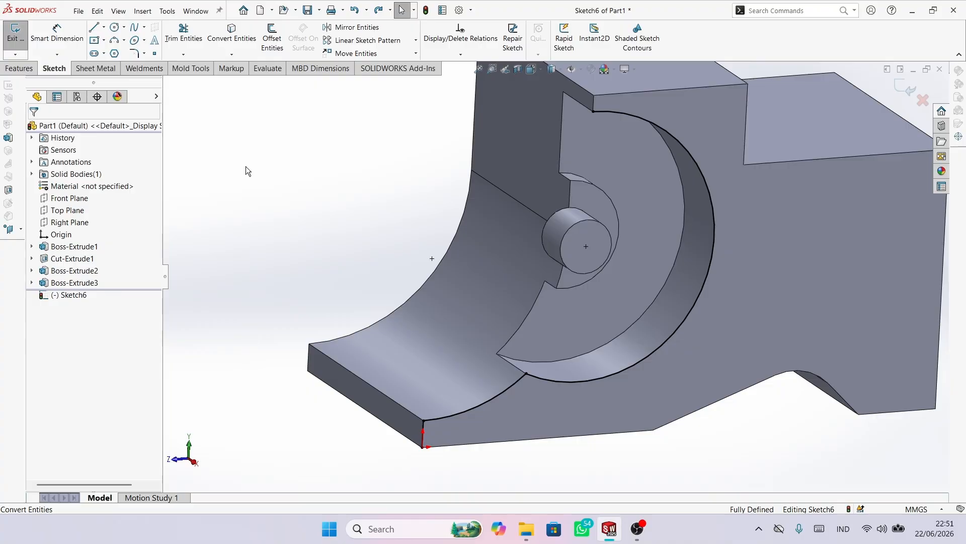
Offset the converted lower concave arc by 5 mm, reversed toward its upper side, with the offset dimension added
click(272, 37)
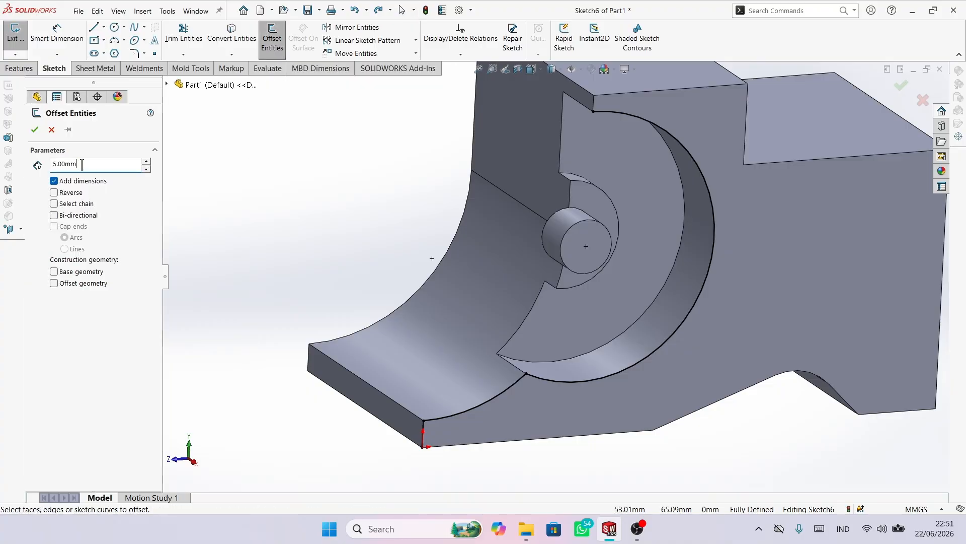
scroll(654, 423, down, 2)
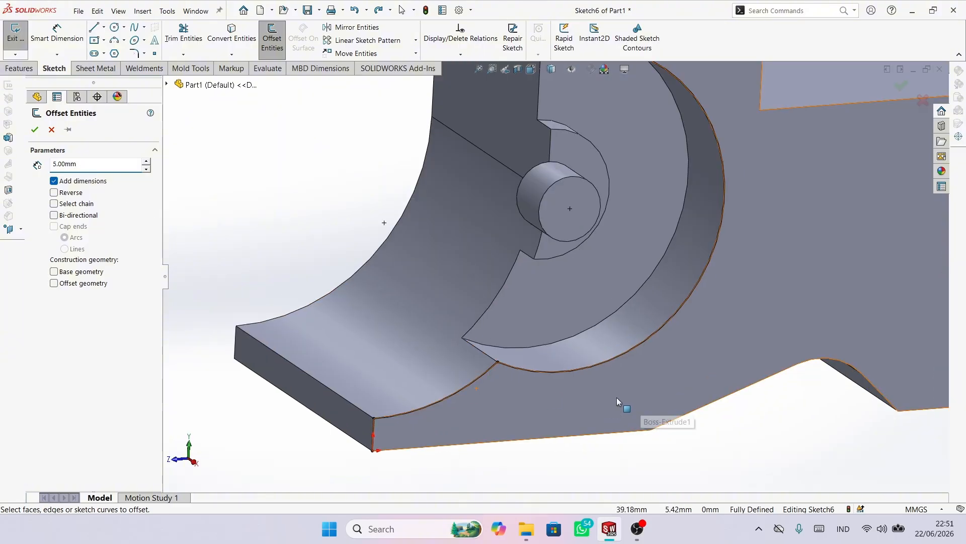
click(477, 380)
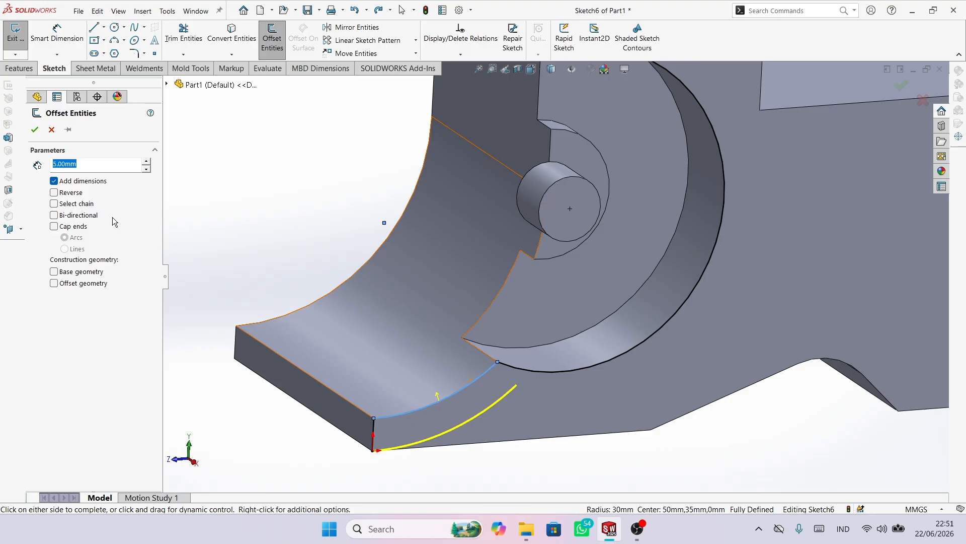
click(54, 192)
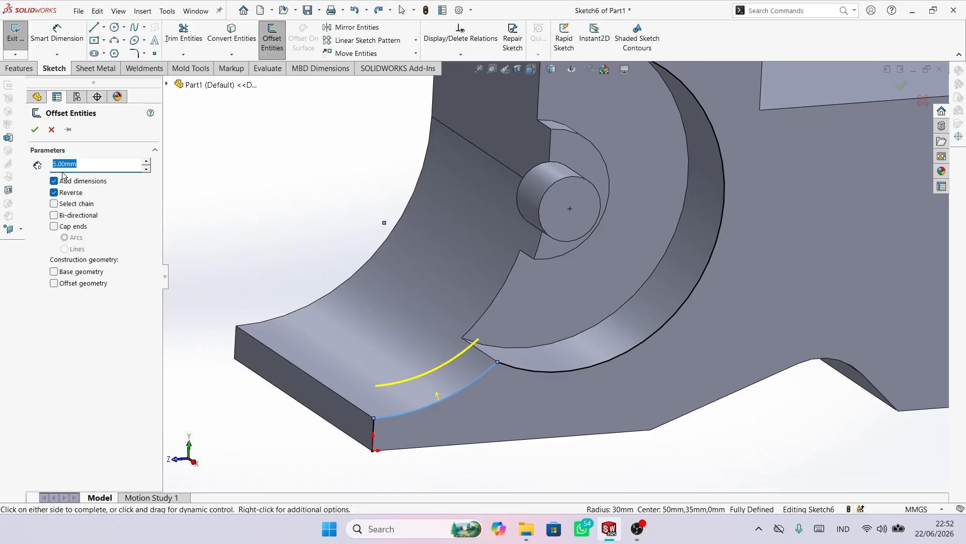
click(38, 132)
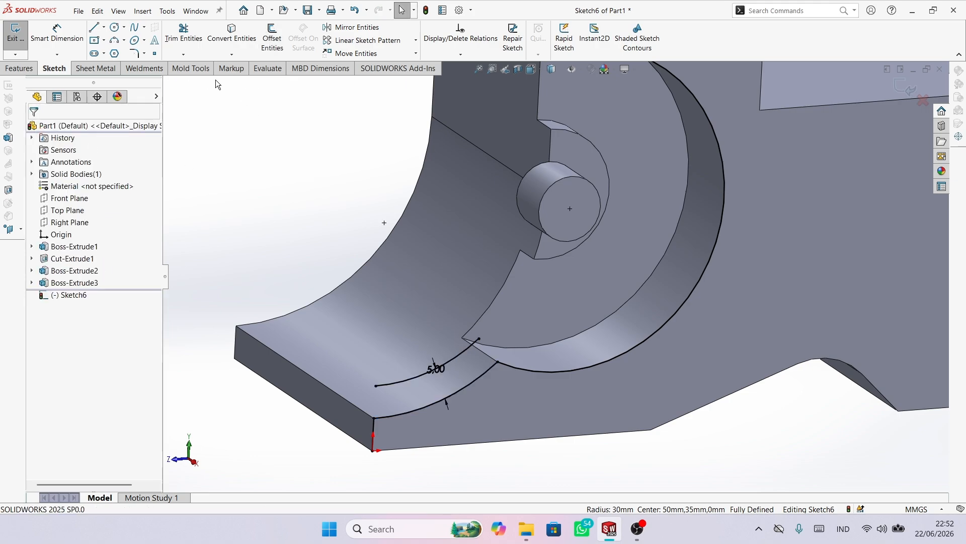
Corner-trim the offset arc to the toe edge line and to the recess arc, and trim away the remaining recess arc
click(183, 31)
click(125, 210)
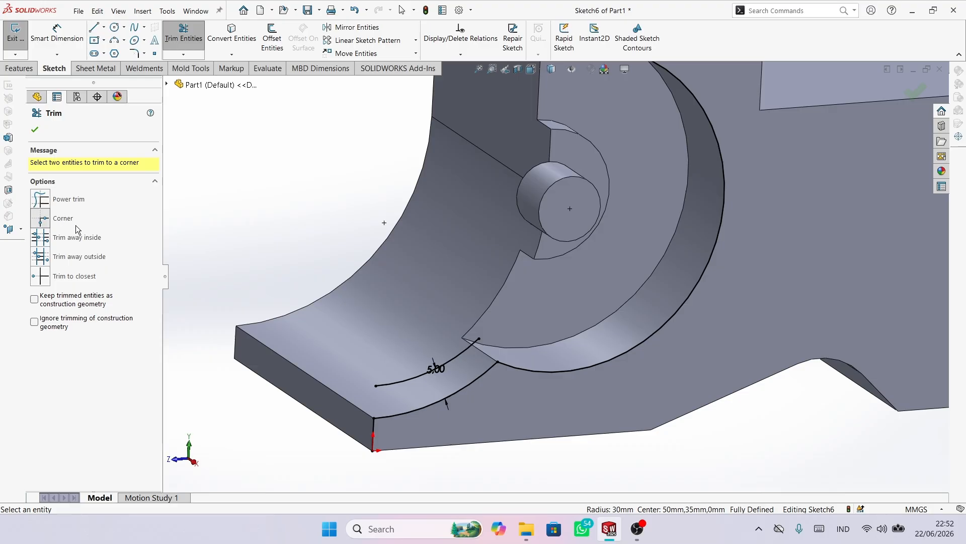
click(373, 429)
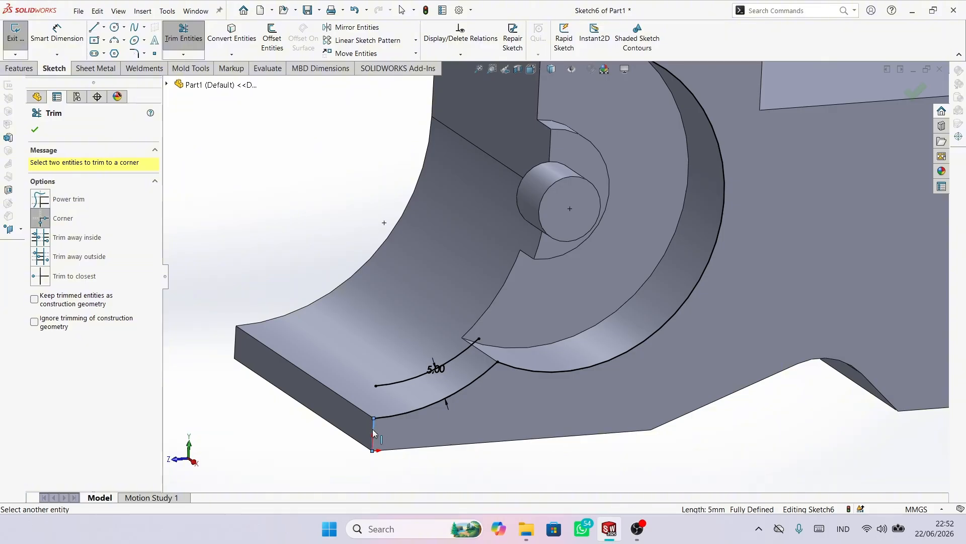
click(400, 383)
click(533, 369)
click(461, 357)
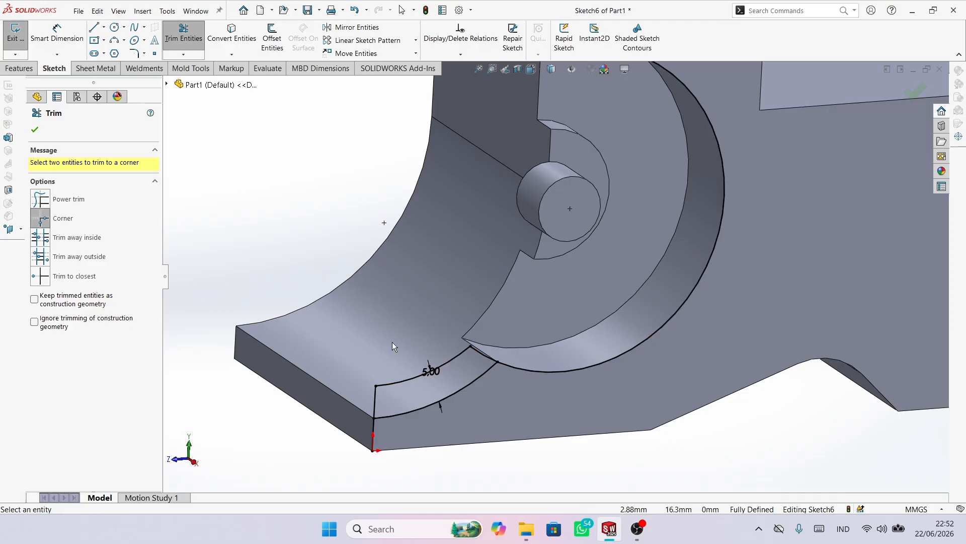
click(41, 199)
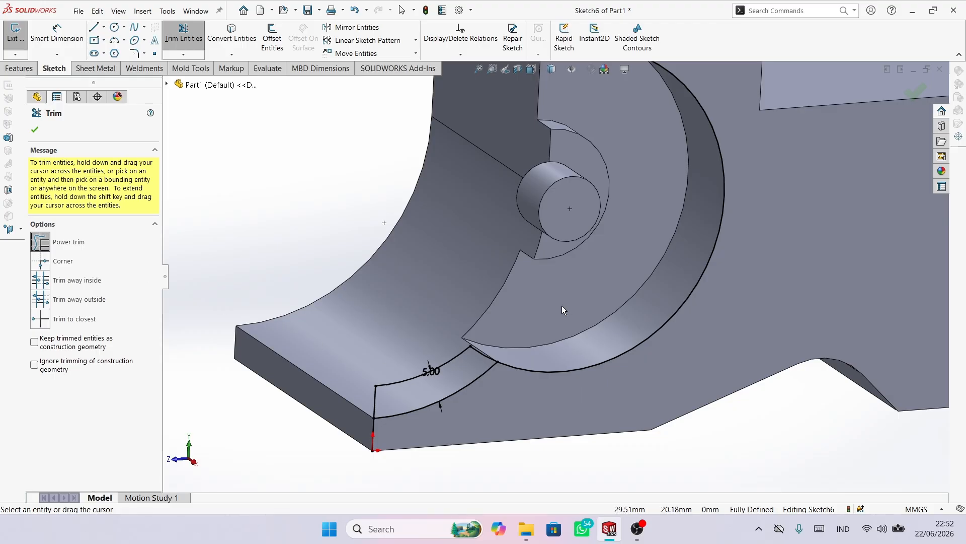
drag(581, 348, 586, 383)
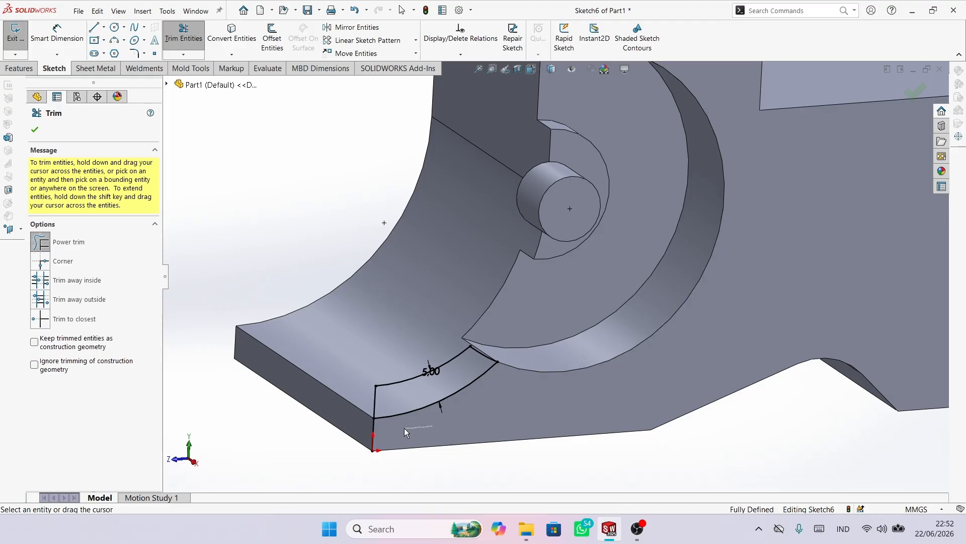
click(33, 129)
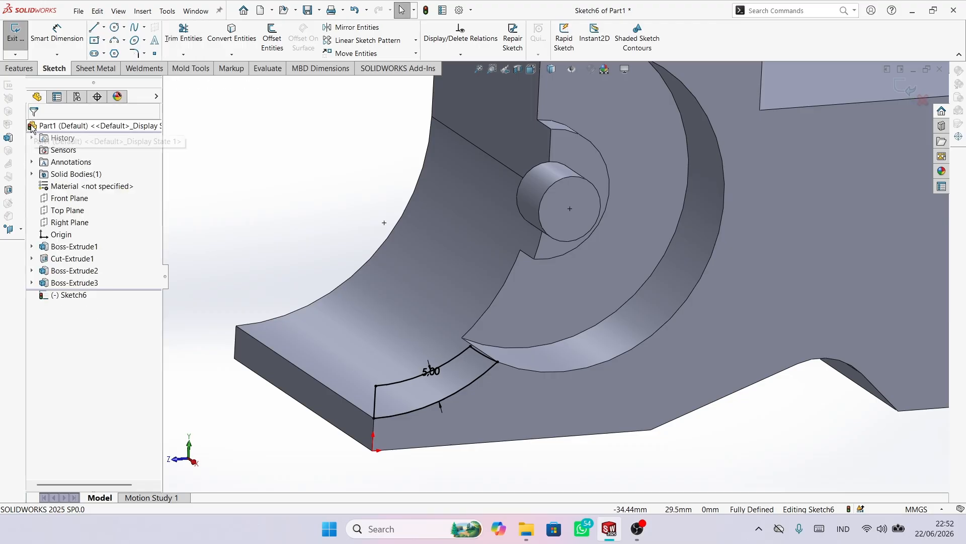
Extrude the arc-shaped strip as a Blind boss 8 mm deep, reversed inward over the concave surface and merged with the body
click(20, 69)
click(21, 38)
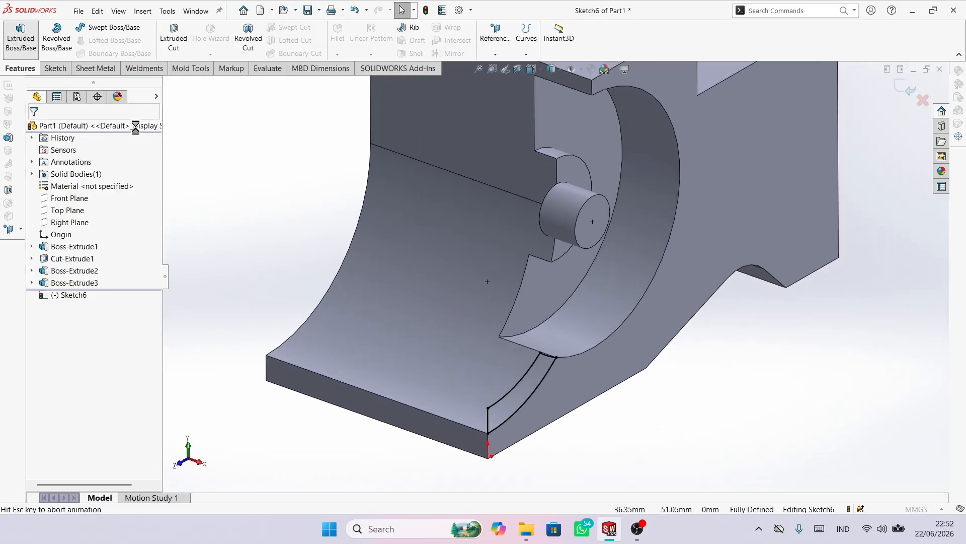
scroll(552, 439, down, 2)
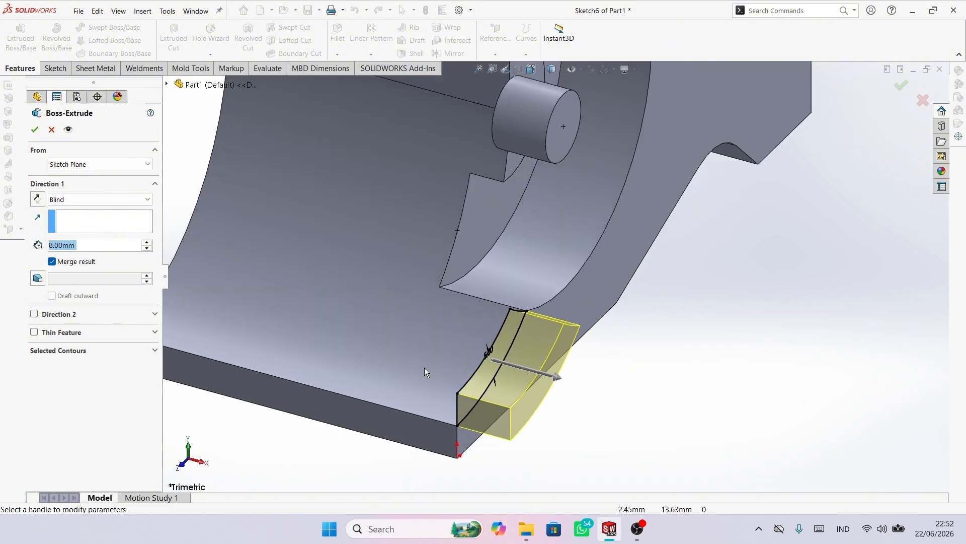
click(96, 244)
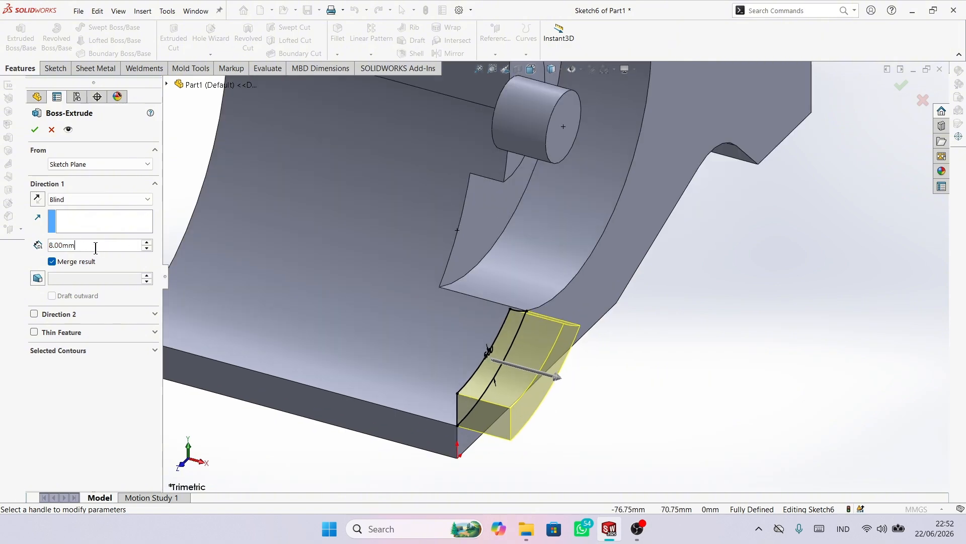
click(38, 200)
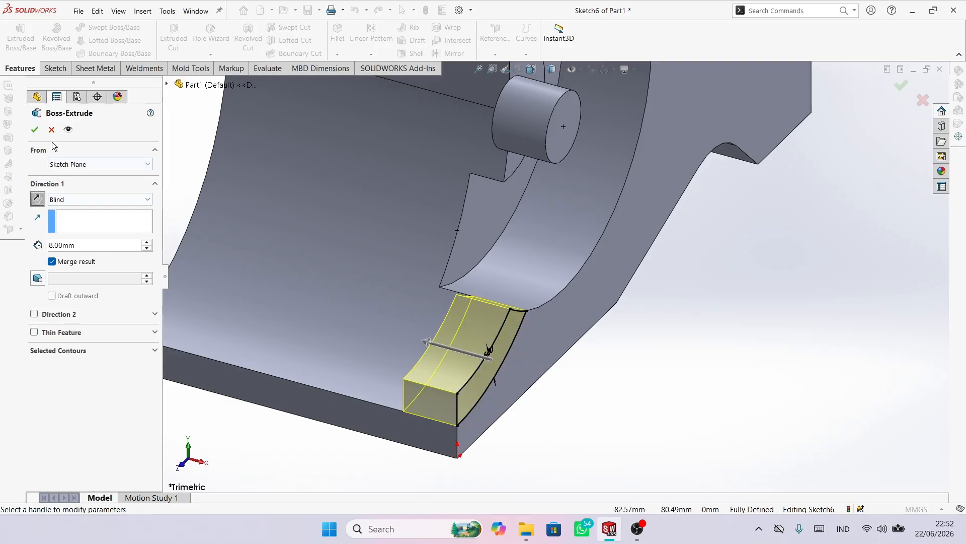
click(35, 130)
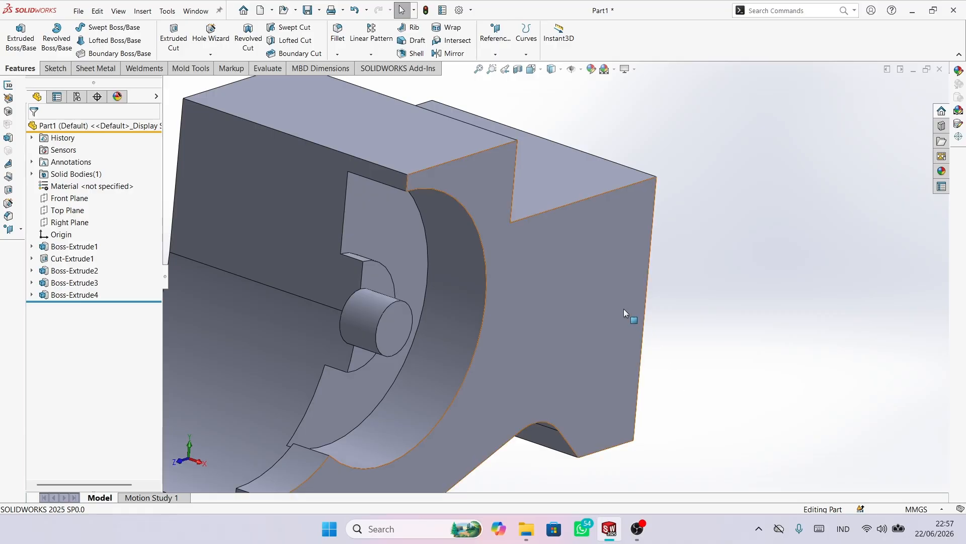
Start a sketch on the profile-shaped side face and draw a line about 16.5 mm along the rear block's top edge, continuing partway down its outer edge
click(606, 295)
click(653, 267)
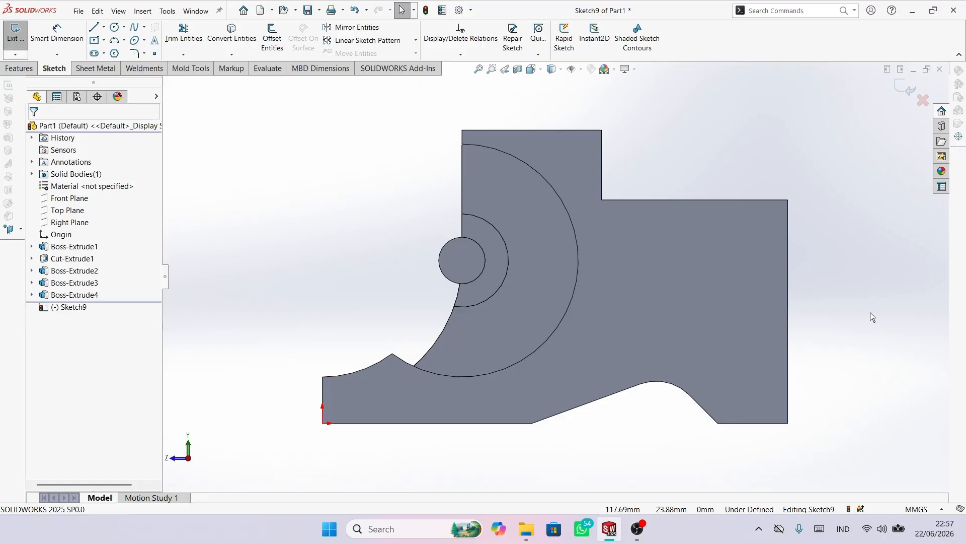
key(l)
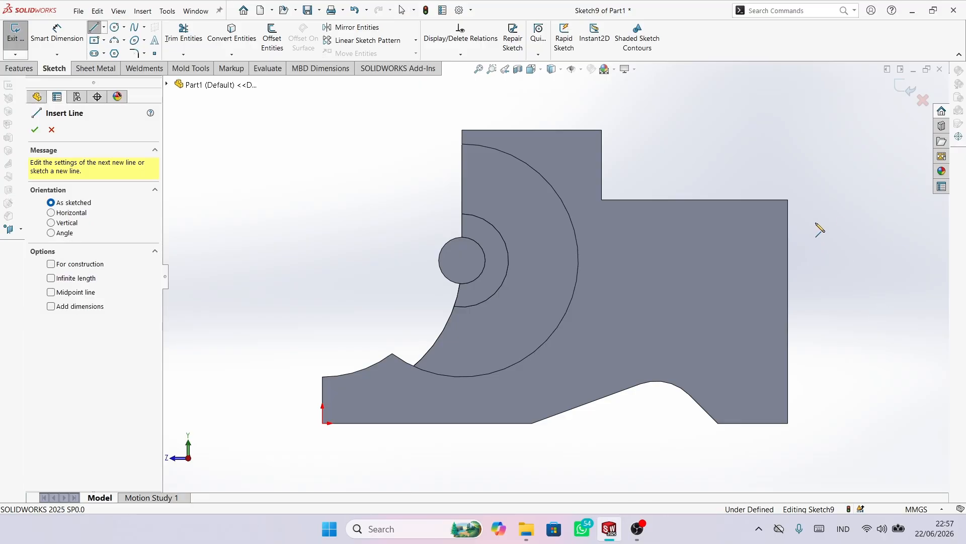
click(711, 200)
click(788, 200)
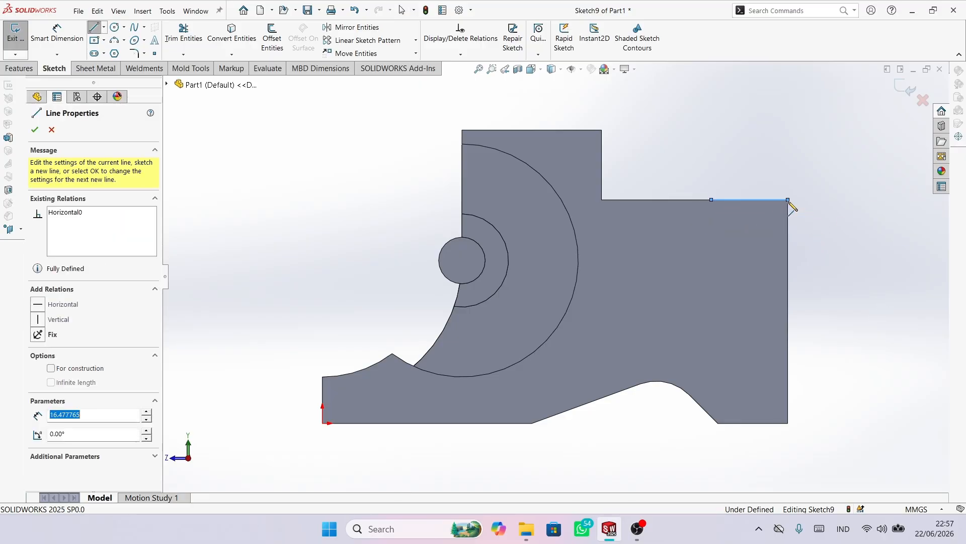
click(789, 320)
right_click(821, 324)
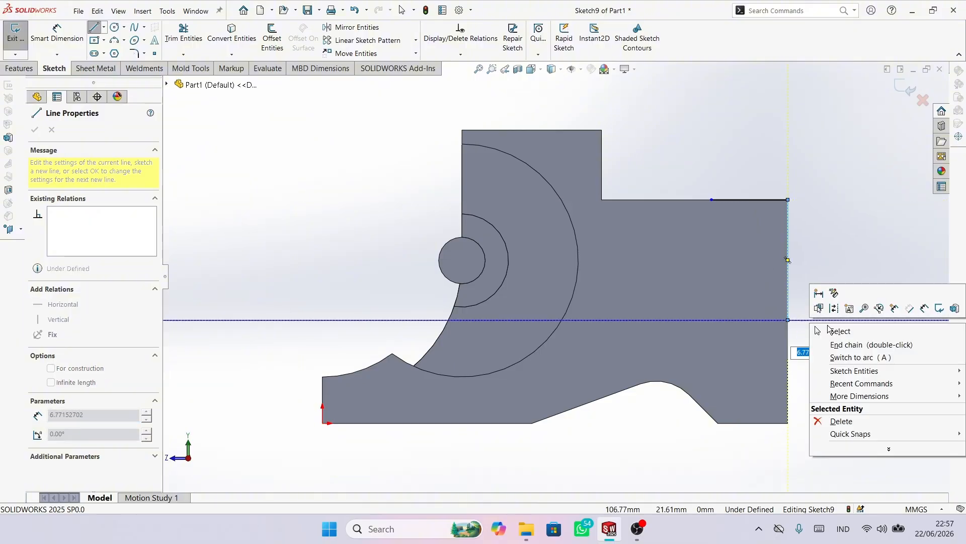
click(833, 331)
Draw a vertical line down from the inner end of the top-edge line, ending above the outer line's lower end
key(l)
click(711, 200)
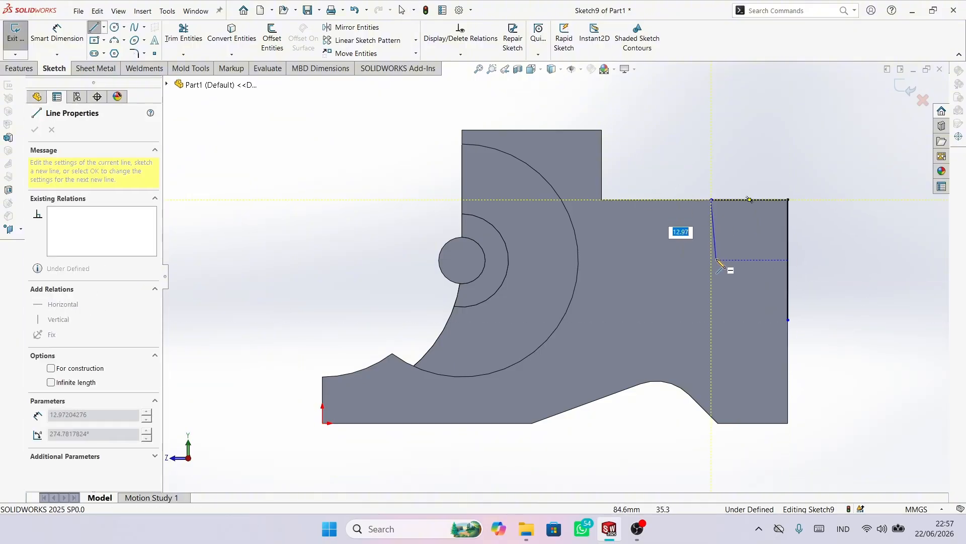
click(728, 273)
key(Escape)
scroll(843, 276, down, 3)
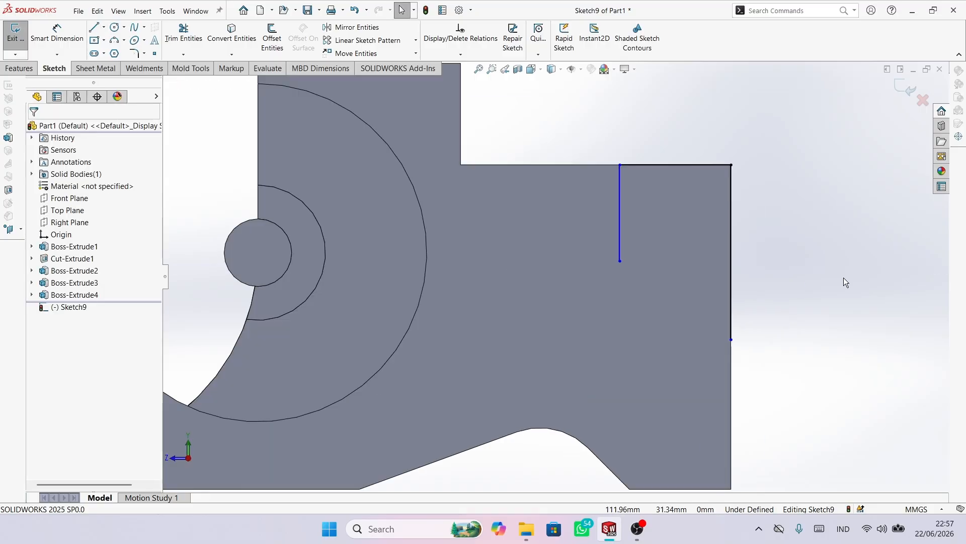
Draw a three-point arc with a radius of about 14 mm joining the lower ends of the two vertical lines, bulging downward
click(115, 40)
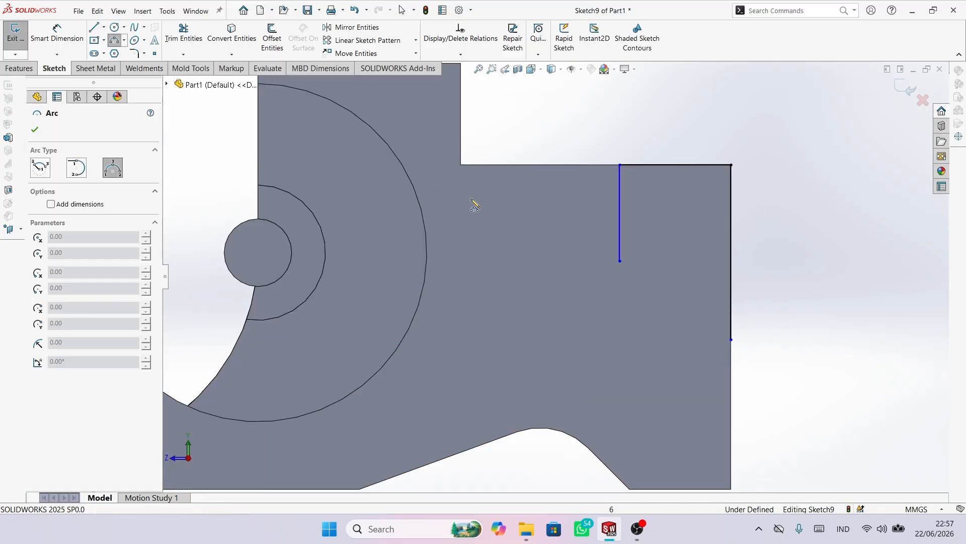
click(620, 262)
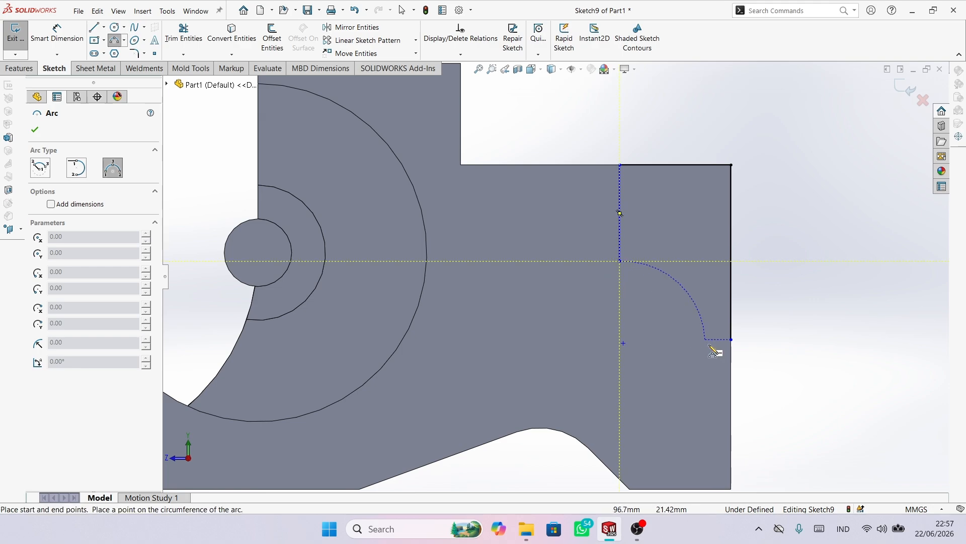
click(731, 339)
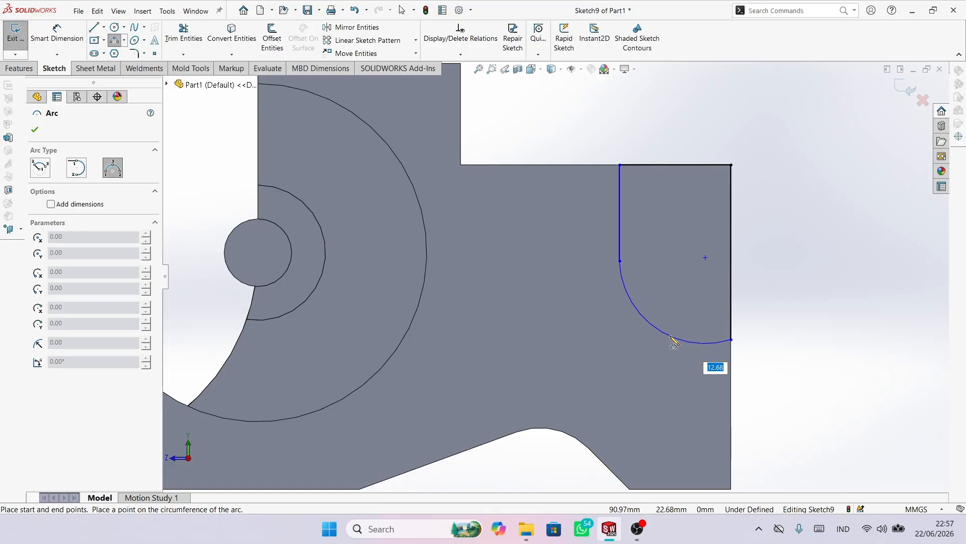
click(682, 339)
right_click(763, 350)
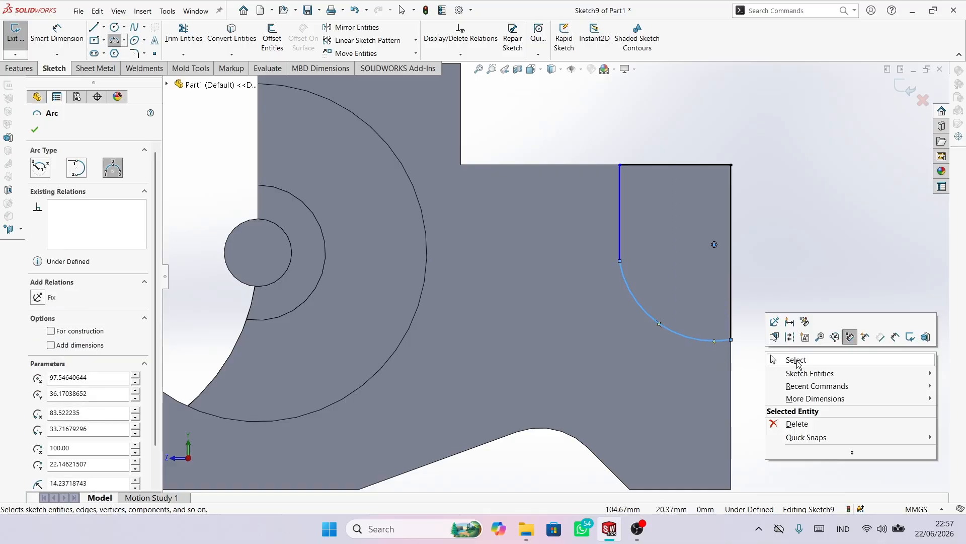
click(797, 360)
Make the arc tangent to the inner vertical line
scroll(797, 275, down, 2)
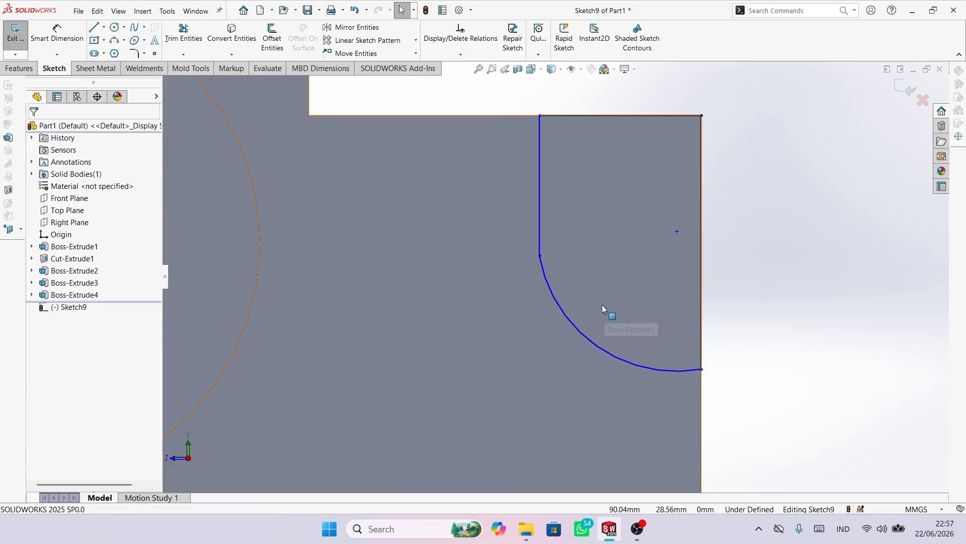
click(558, 305)
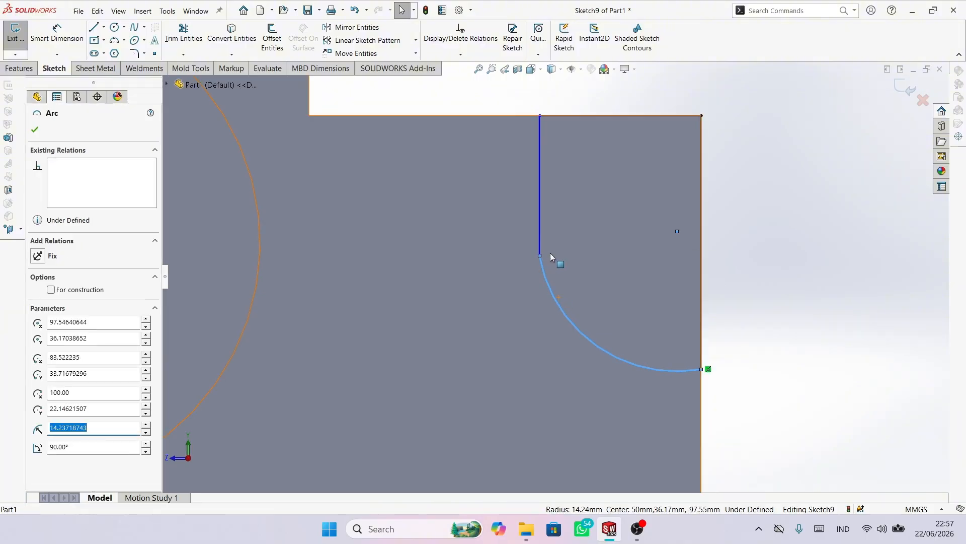
ctrl+click(540, 225)
click(37, 307)
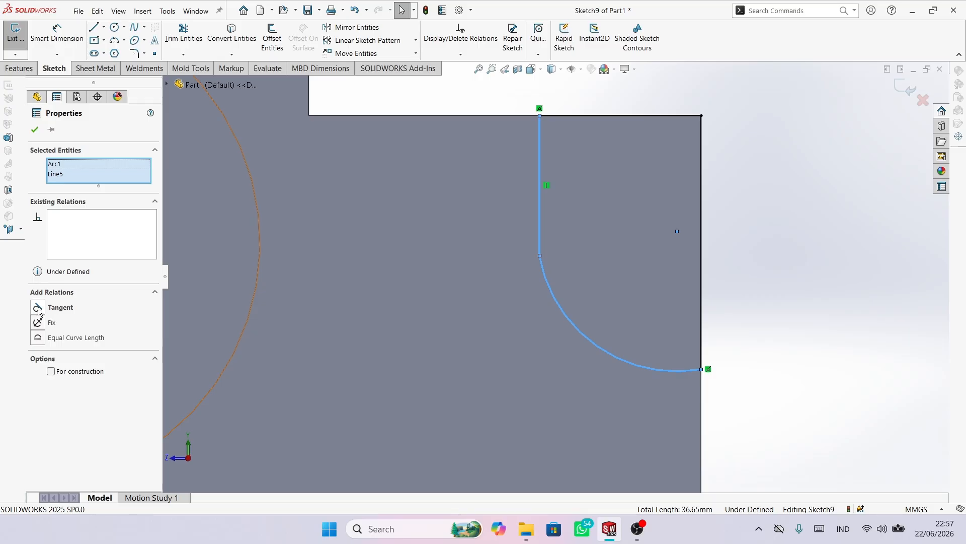
click(851, 340)
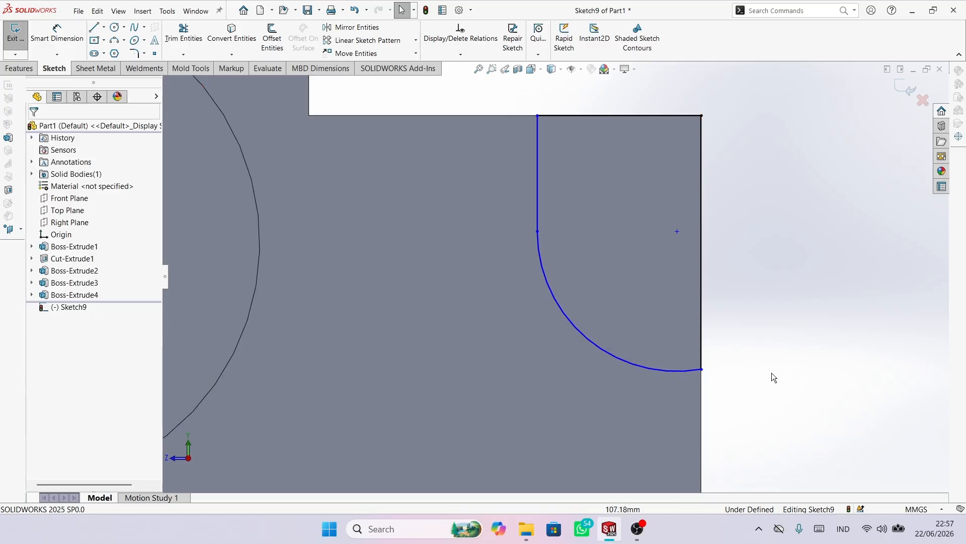
Dimension the arc's radius as 20 mm
right_drag(771, 412, 769, 264)
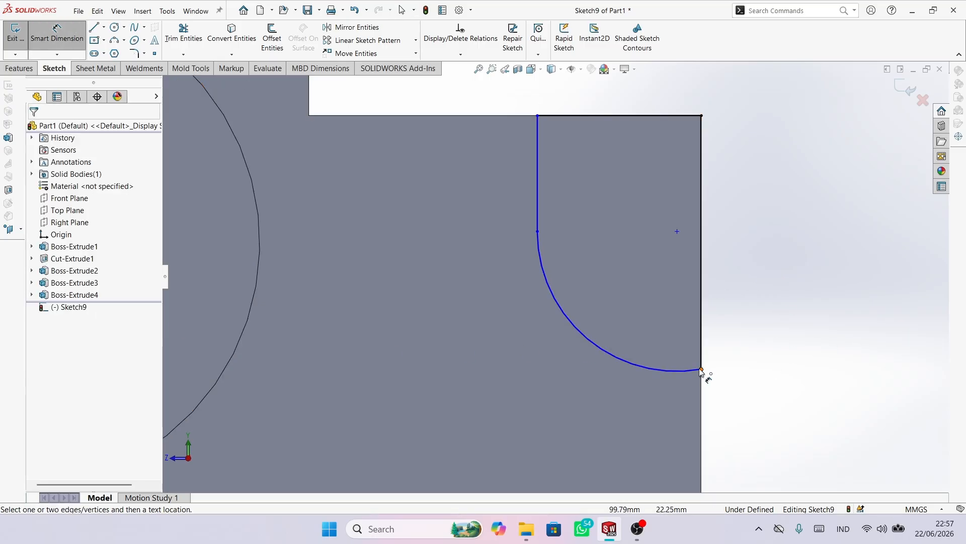
click(582, 339)
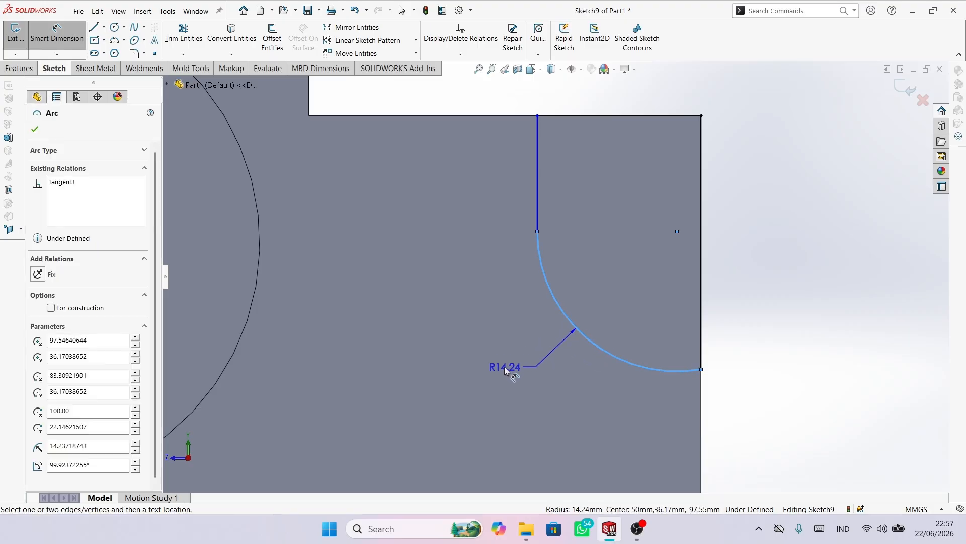
click(506, 370)
text(20)
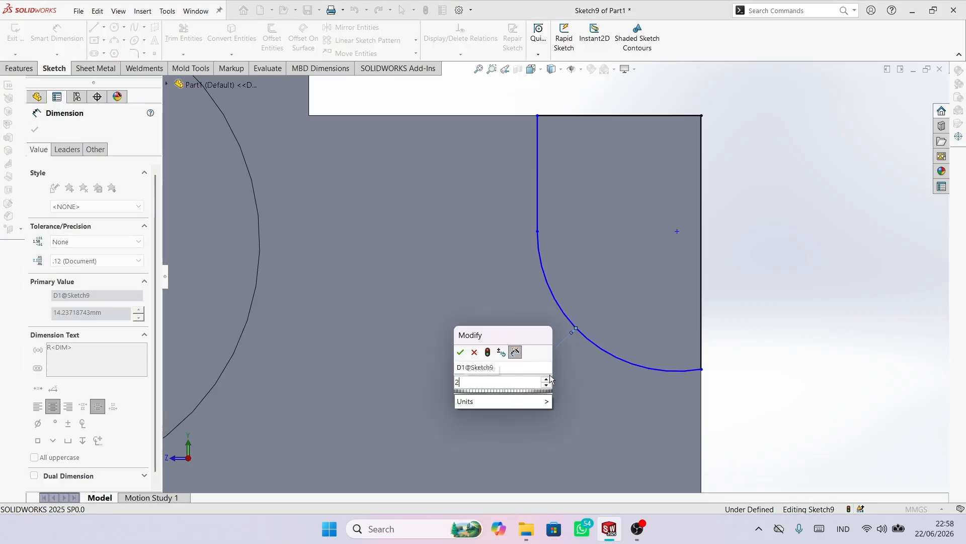
key(Return)
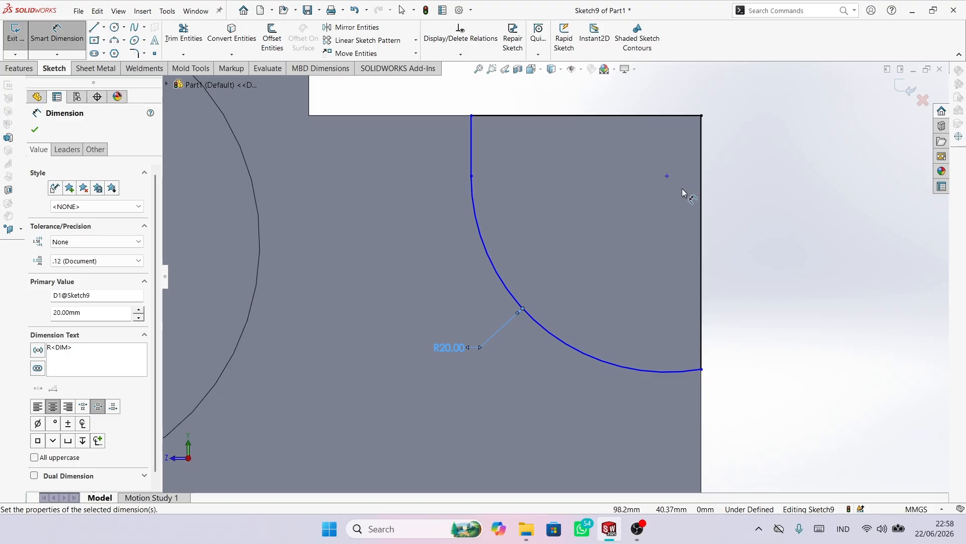
Dimension the arc's centre point 35 mm above the part's bottom edge
click(667, 177)
key(z)
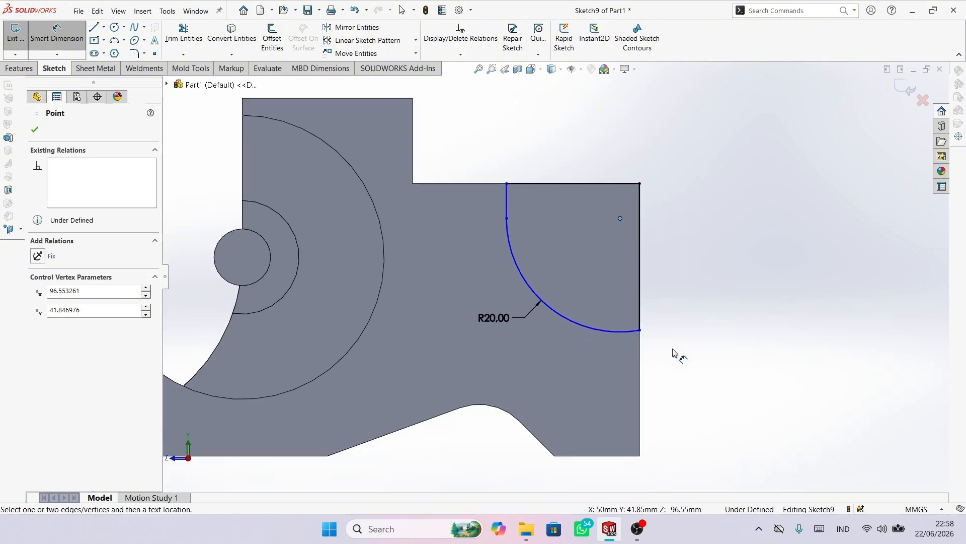
click(609, 455)
click(702, 352)
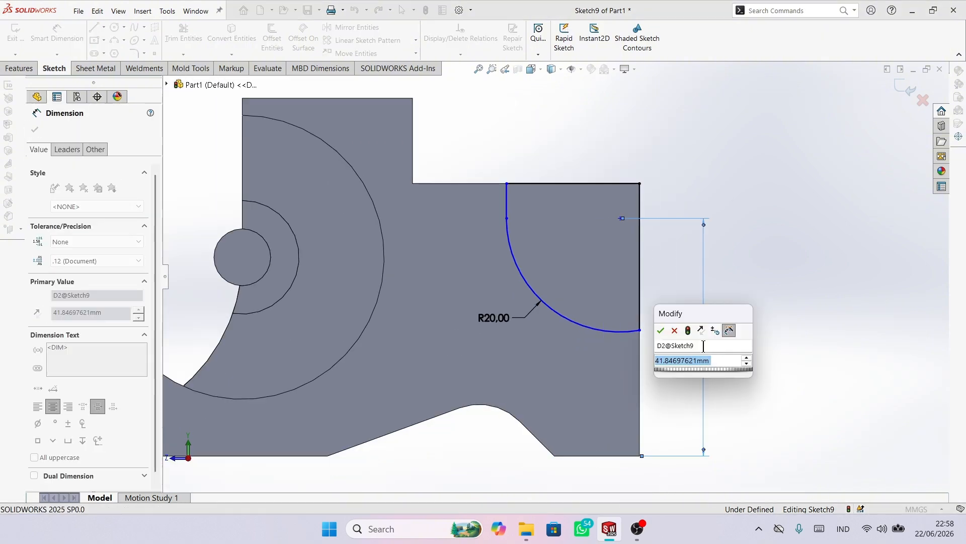
text(35)
key(Return)
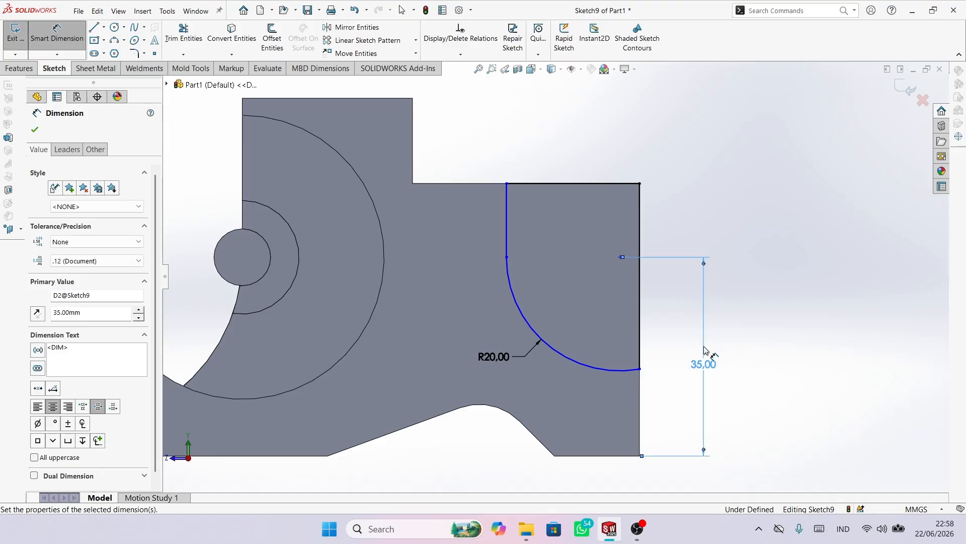
key(Escape)
Make the arc's centre point coincident with the outer vertical line
scroll(648, 282, down, 5)
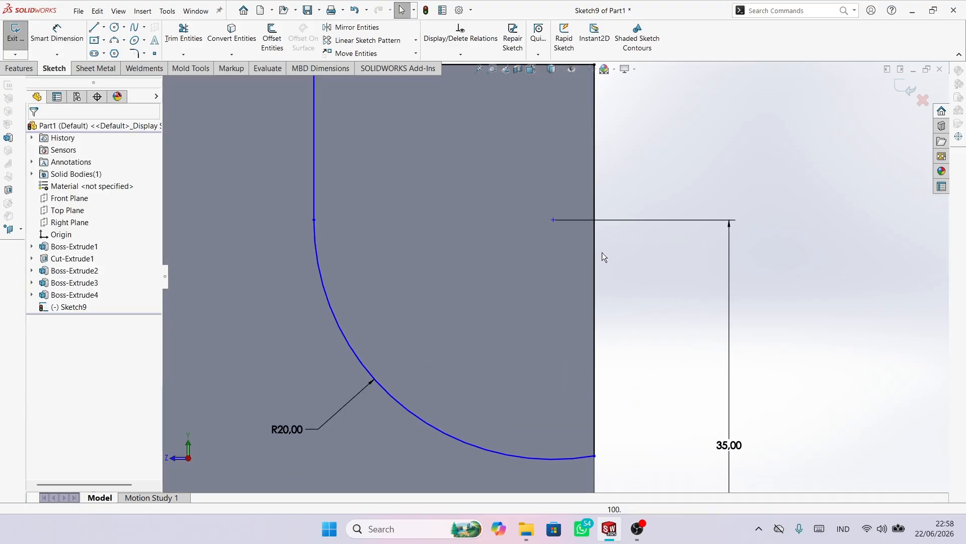
click(554, 220)
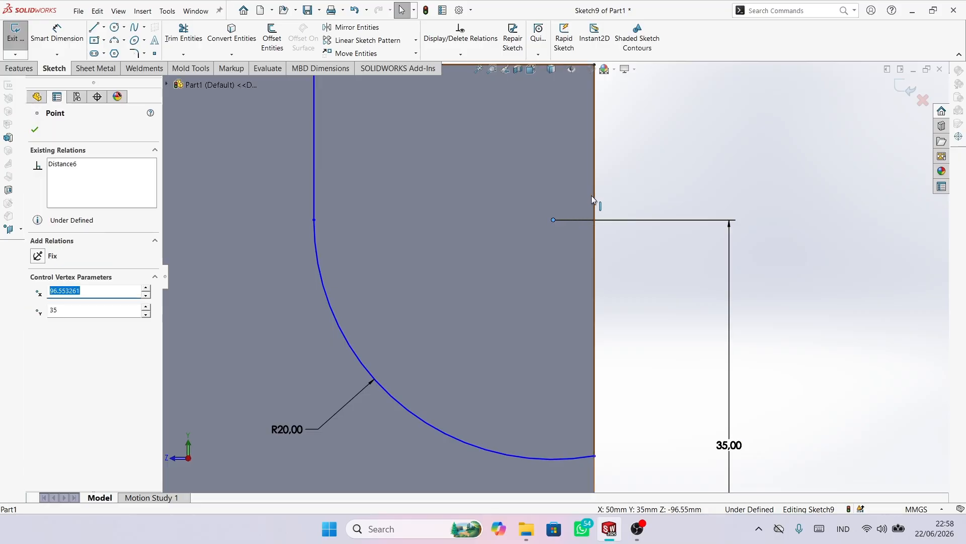
ctrl+click(594, 194)
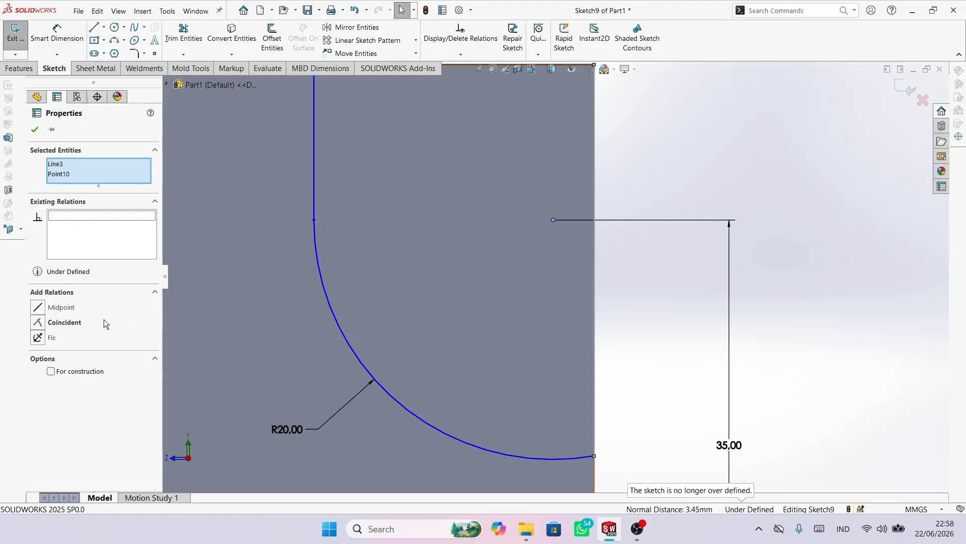
click(38, 323)
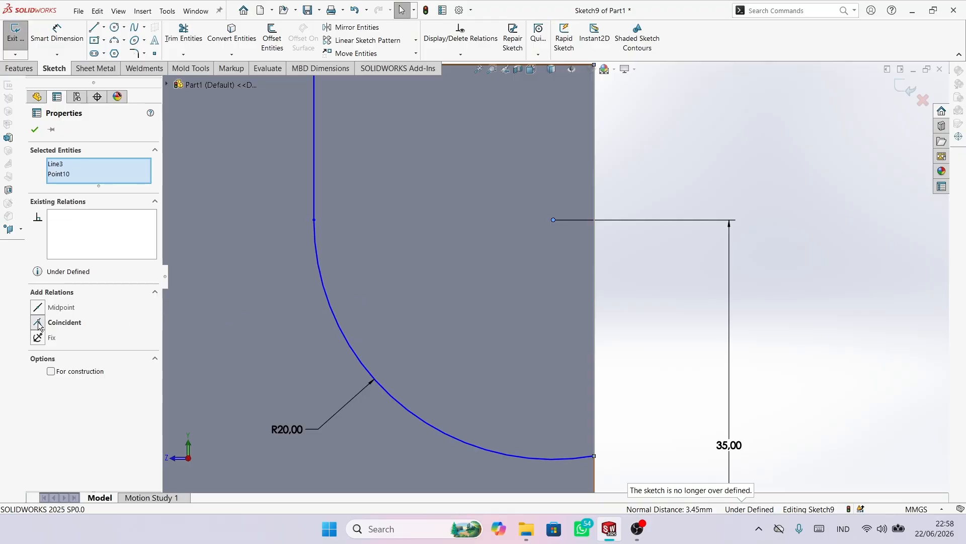
click(35, 129)
scroll(646, 333, up, 3)
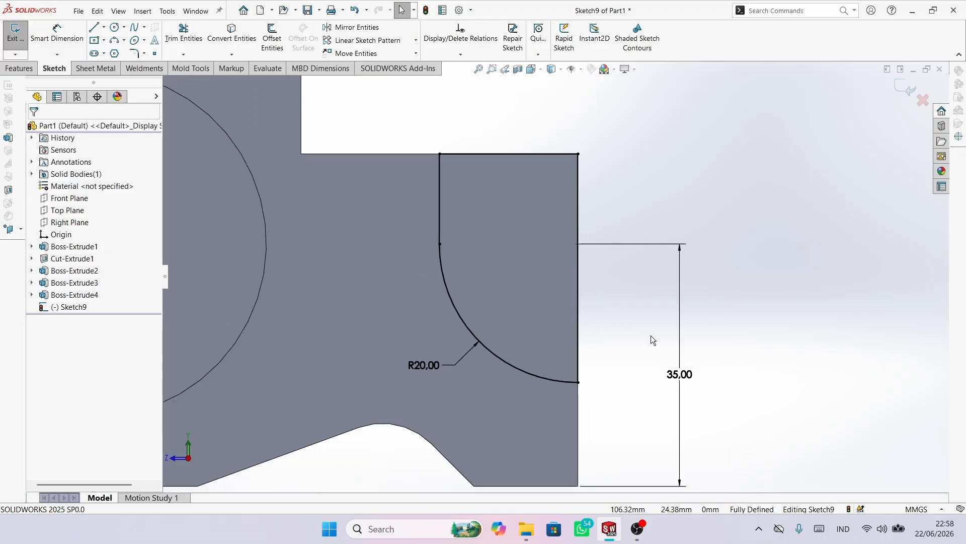
Cut-extrude the arc-cornered profile to a blind depth of 9 mm
scroll(652, 336, up, 2)
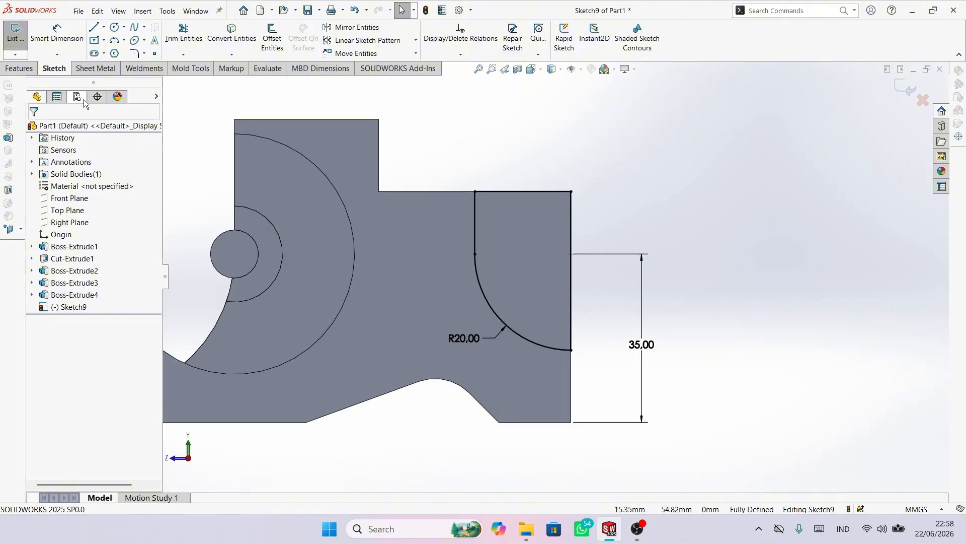
click(18, 68)
click(174, 37)
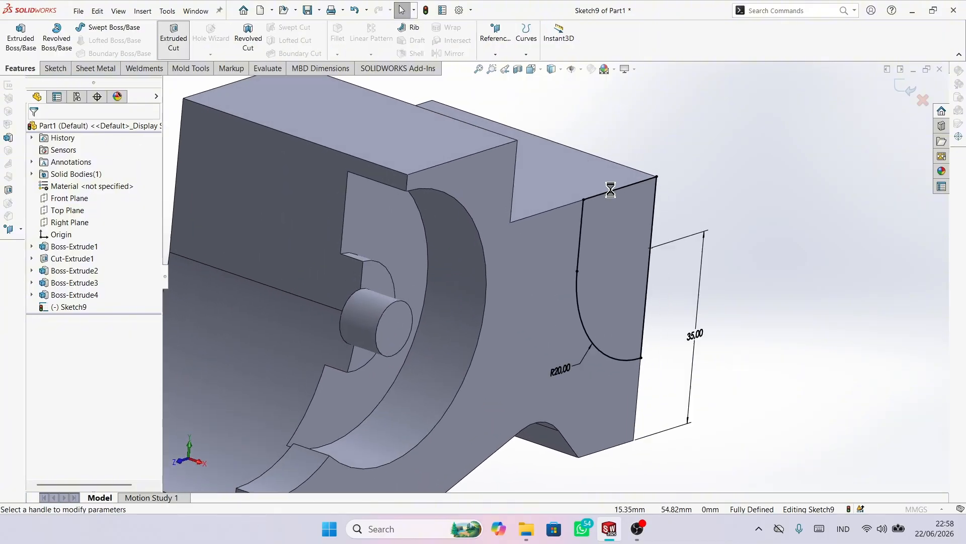
key(ctrl+a)
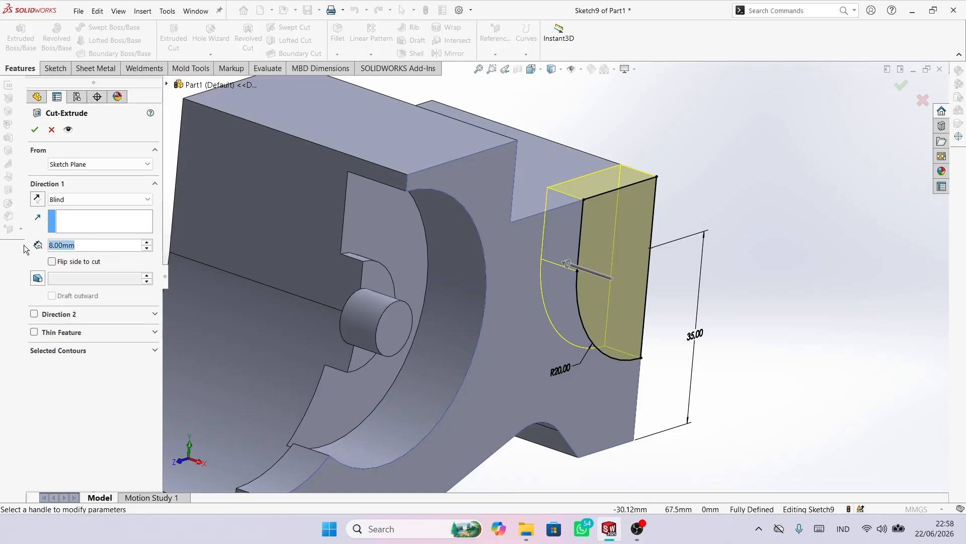
text(9)
key(Return)
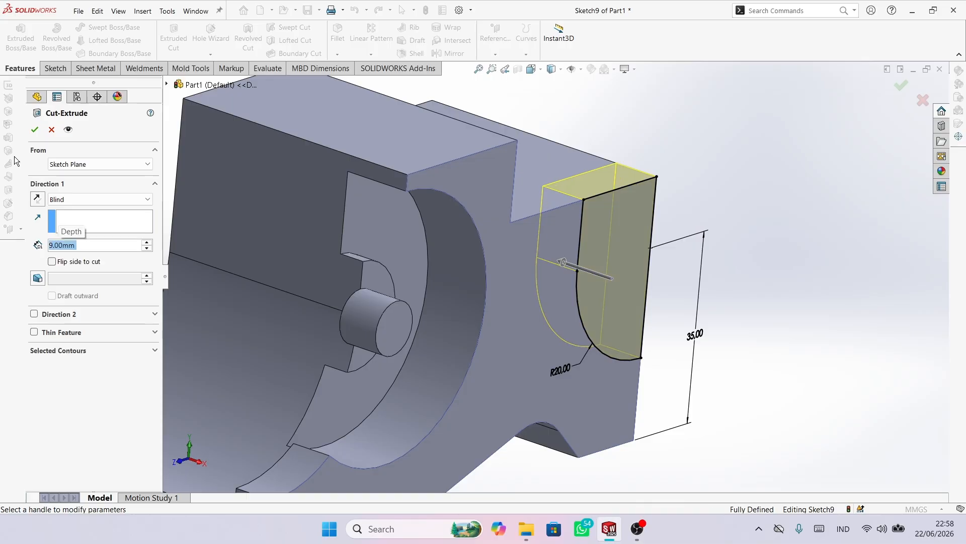
click(35, 129)
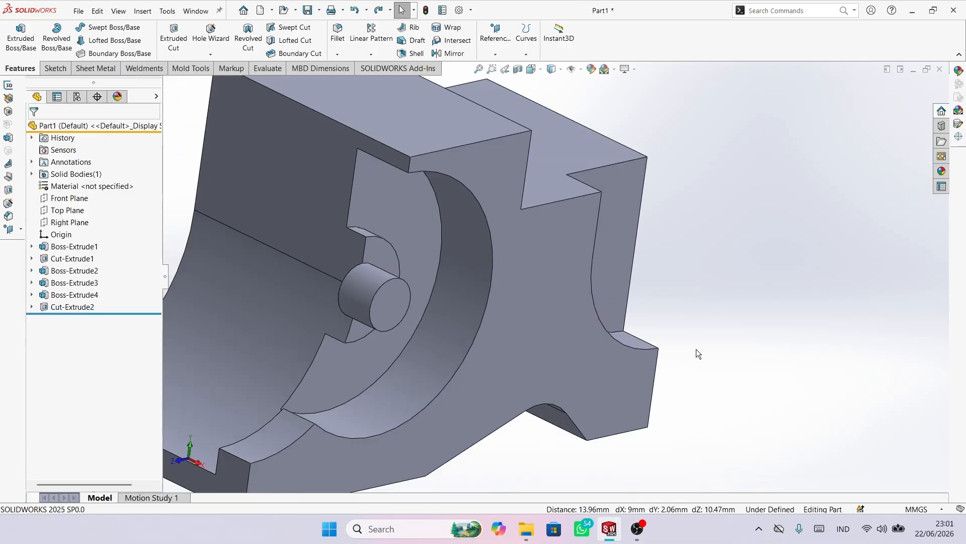
Start a sketch on the floor of the new arc-cornered recess and draw a circle about 9 mm in diameter near its middle
click(617, 204)
click(654, 182)
click(857, 210)
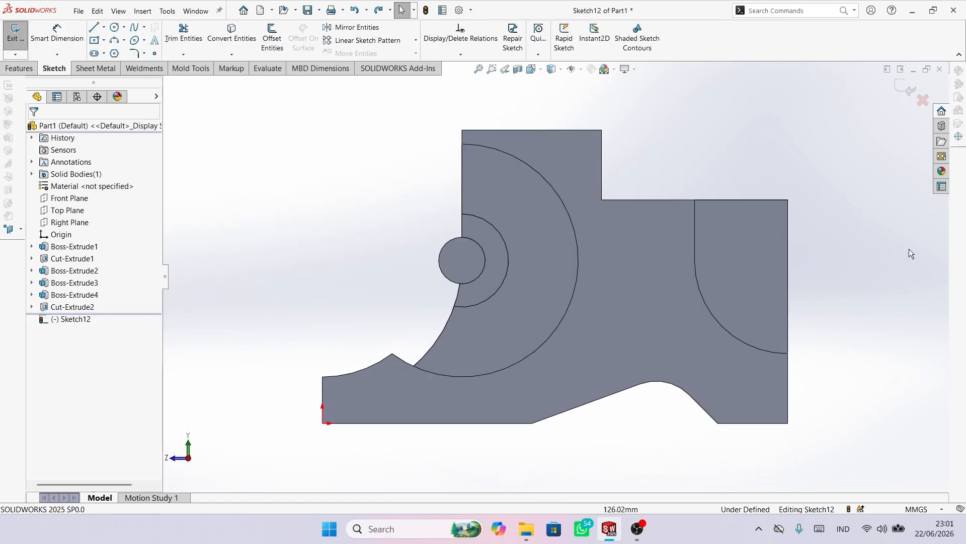
scroll(909, 248, down, 2)
key(c)
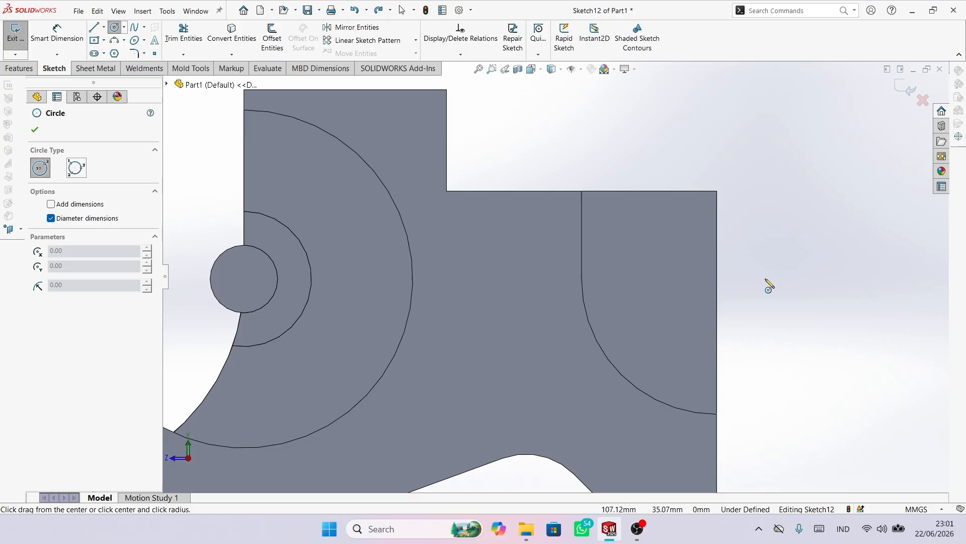
click(655, 280)
click(663, 309)
right_click(763, 326)
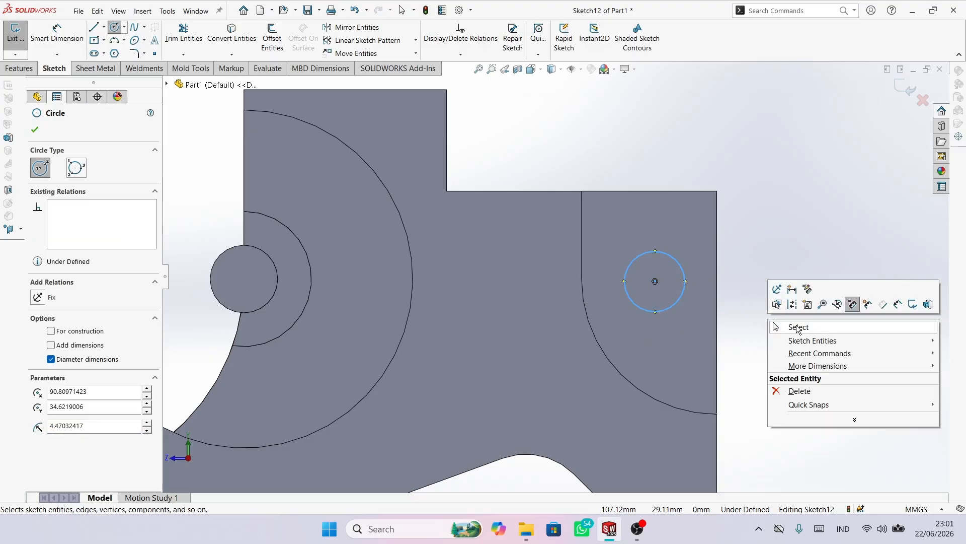
click(798, 327)
Dimension the circle's diameter as 10 mm
right_drag(784, 388, 789, 282)
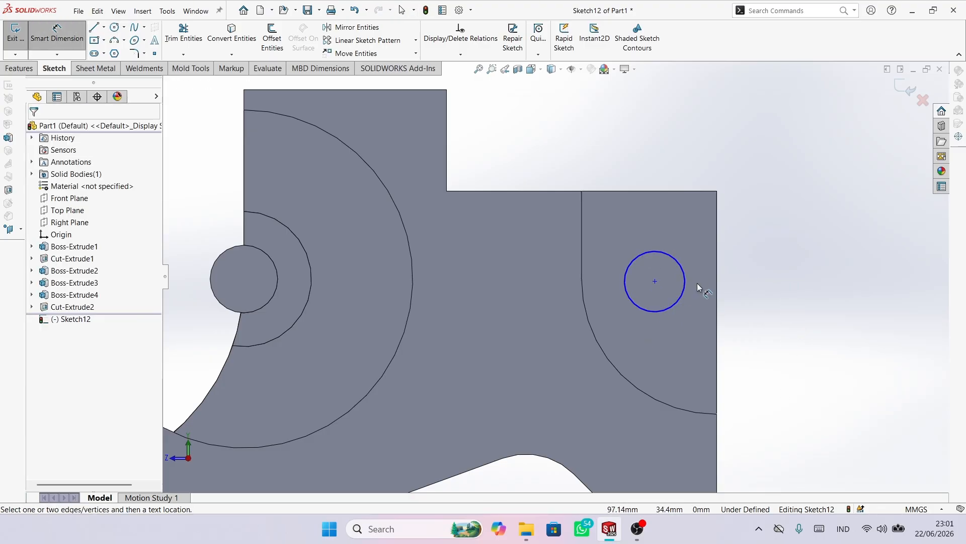
click(686, 285)
click(783, 282)
text(10)
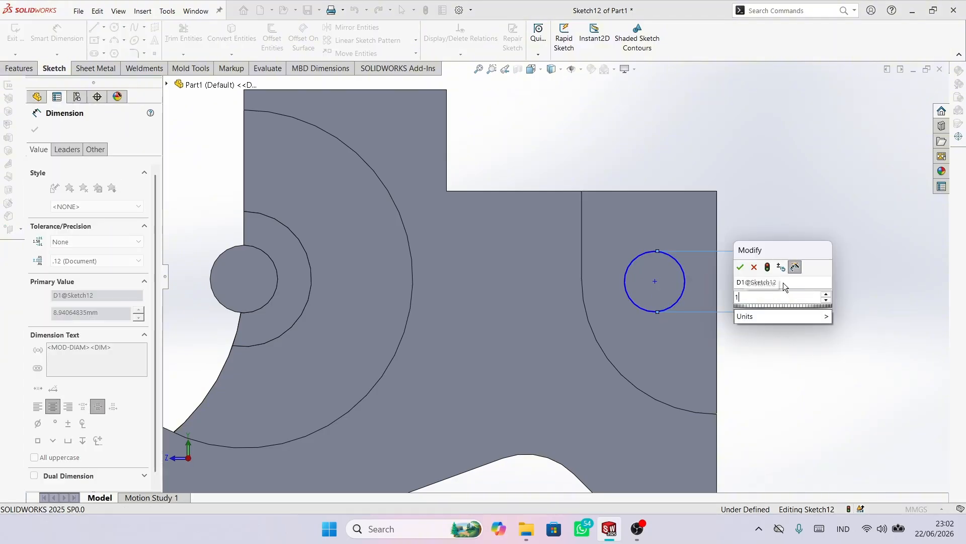
key(Return)
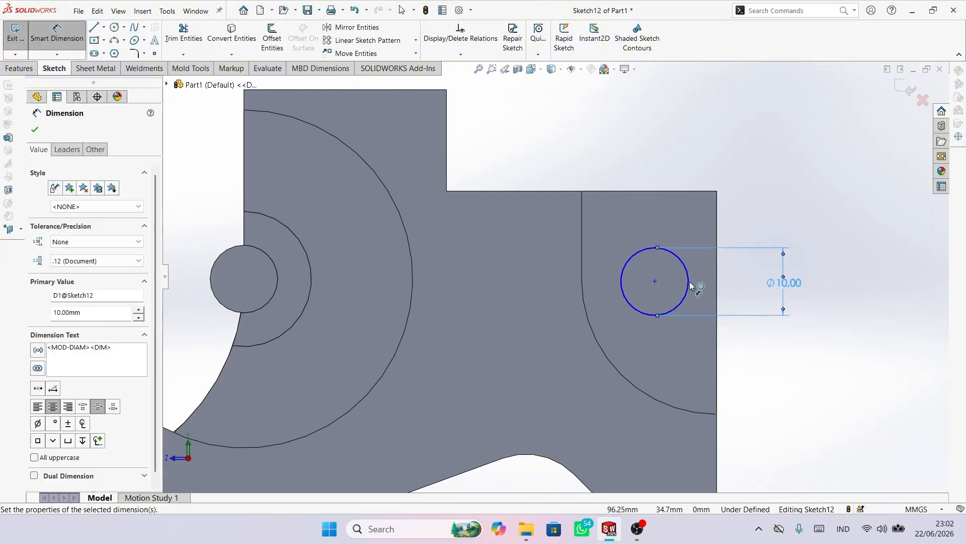
Dimension the circle's centre 10 mm from the part's rear vertical edge
click(656, 282)
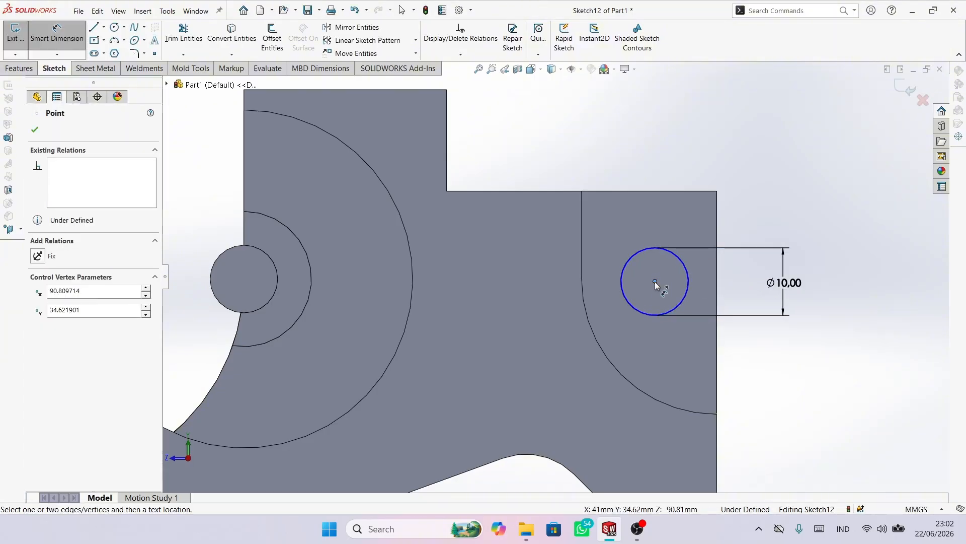
click(717, 219)
click(698, 168)
text(10)
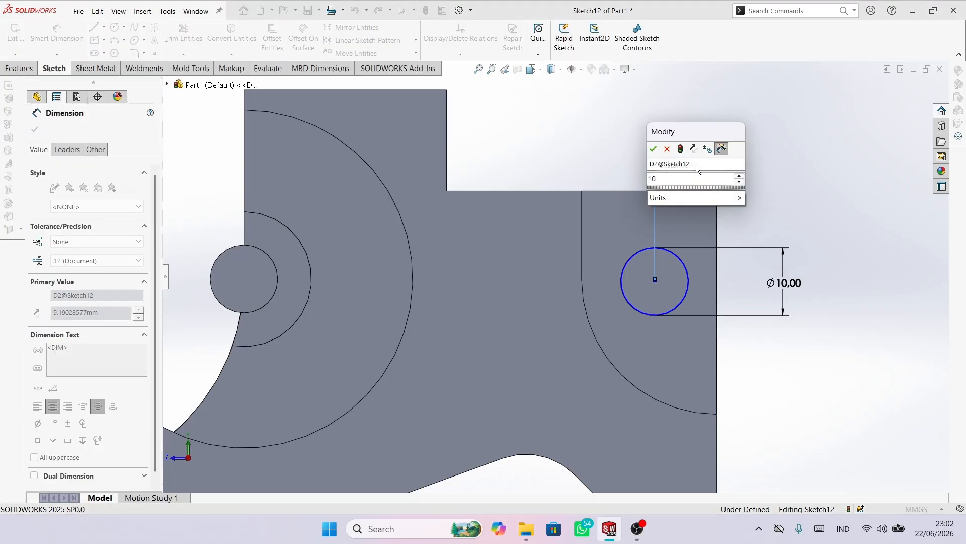
key(Return)
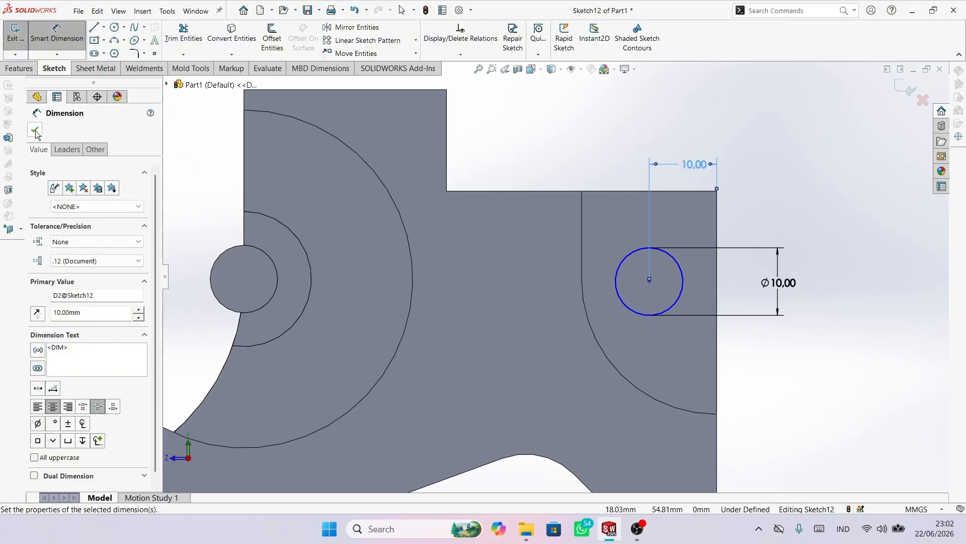
click(35, 131)
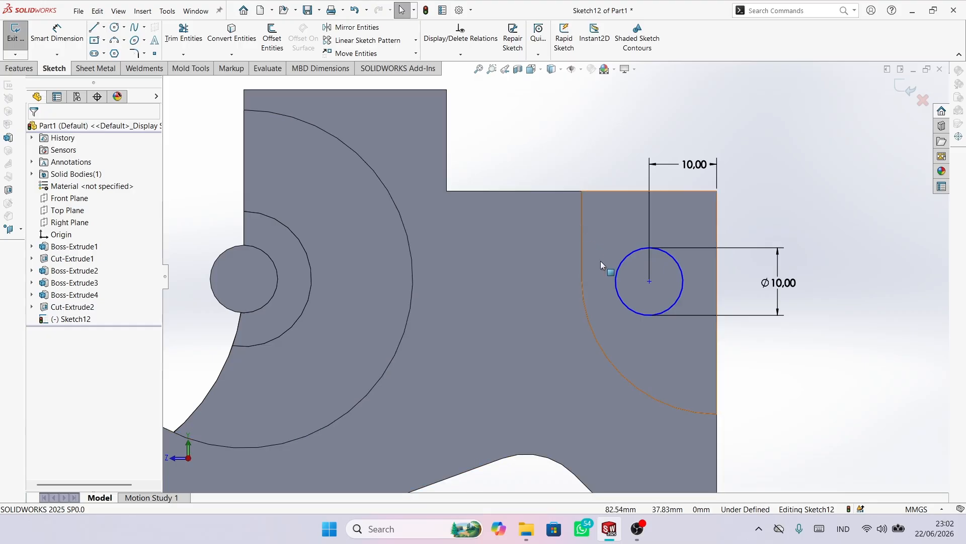
Align the circle's centre horizontally with the vertex where the recess's straight side meets its arc
click(650, 282)
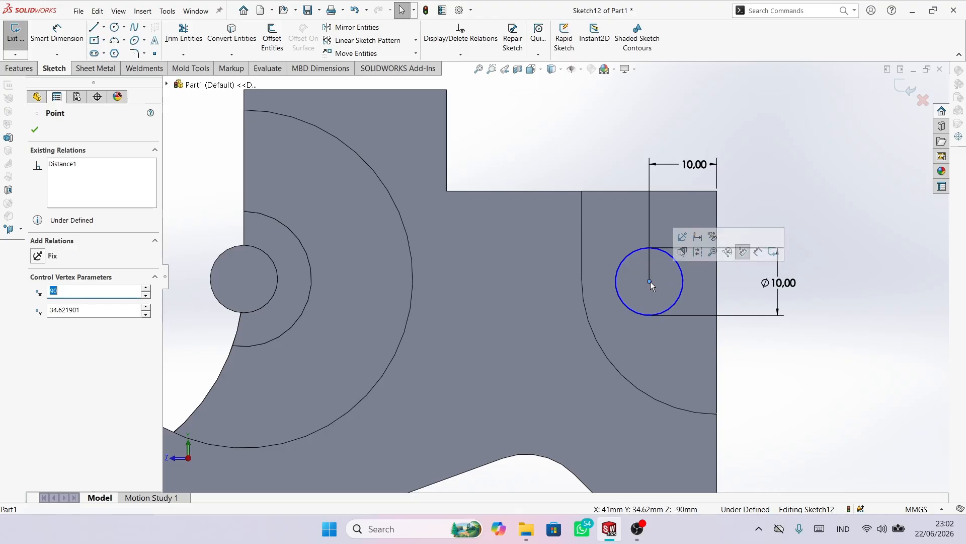
ctrl+click(582, 279)
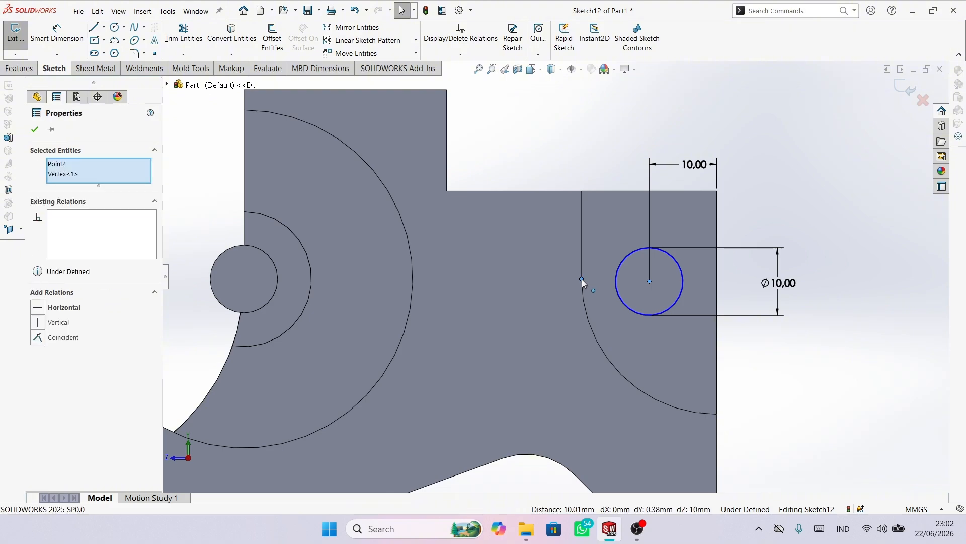
click(41, 311)
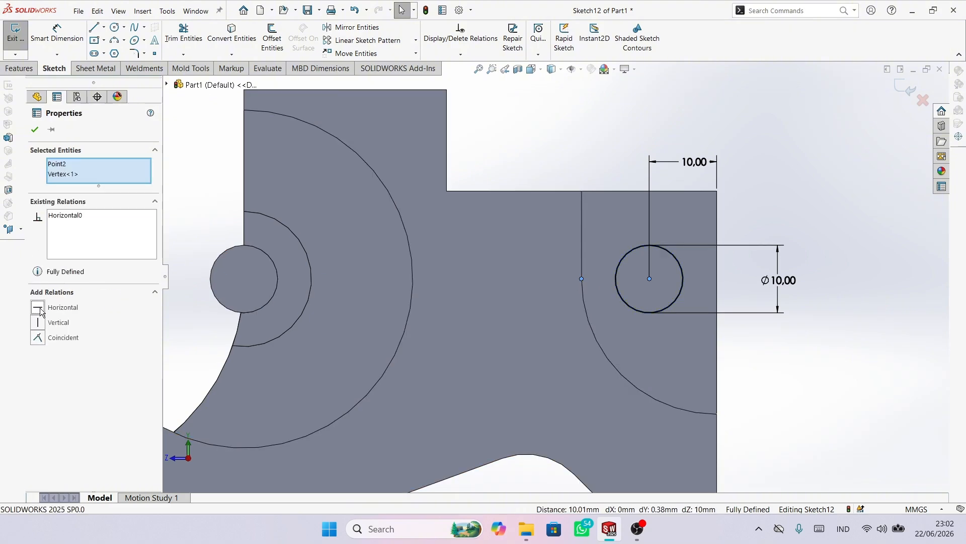
click(35, 129)
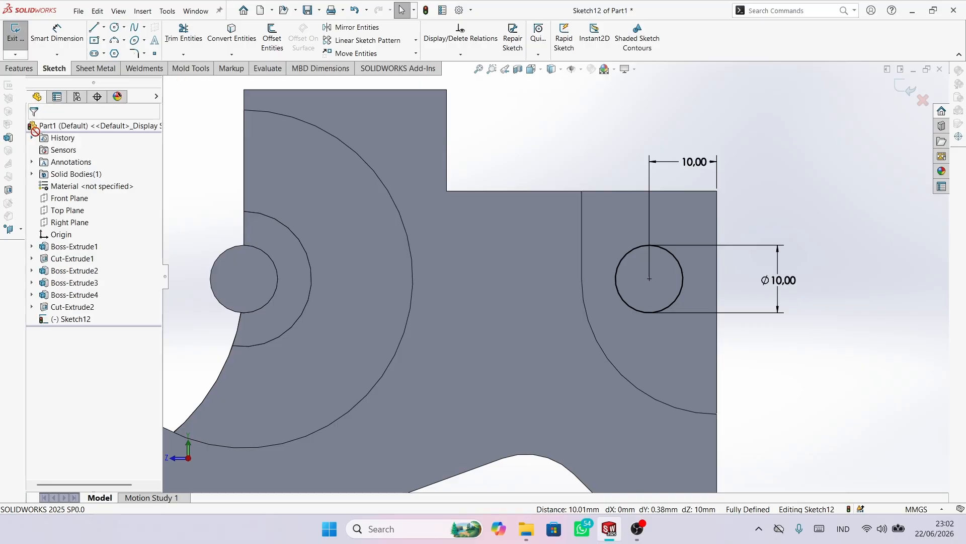
Cut-extrude the circle Through All to make a hole in the recess floor
click(20, 71)
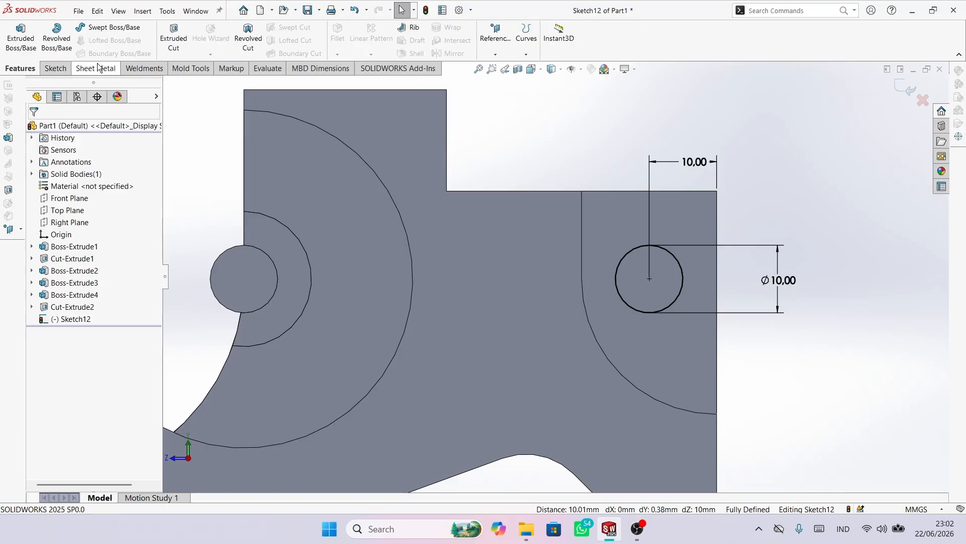
click(174, 45)
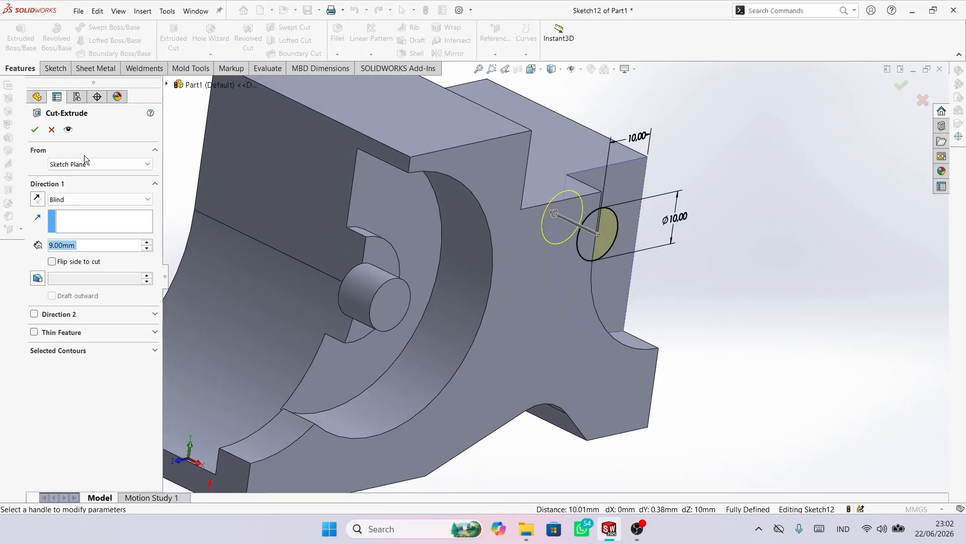
click(73, 200)
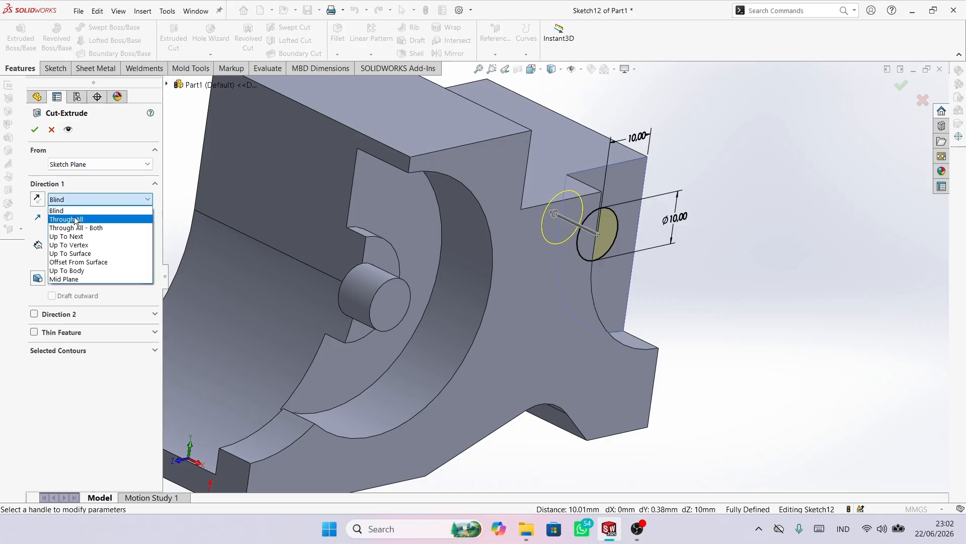
click(74, 221)
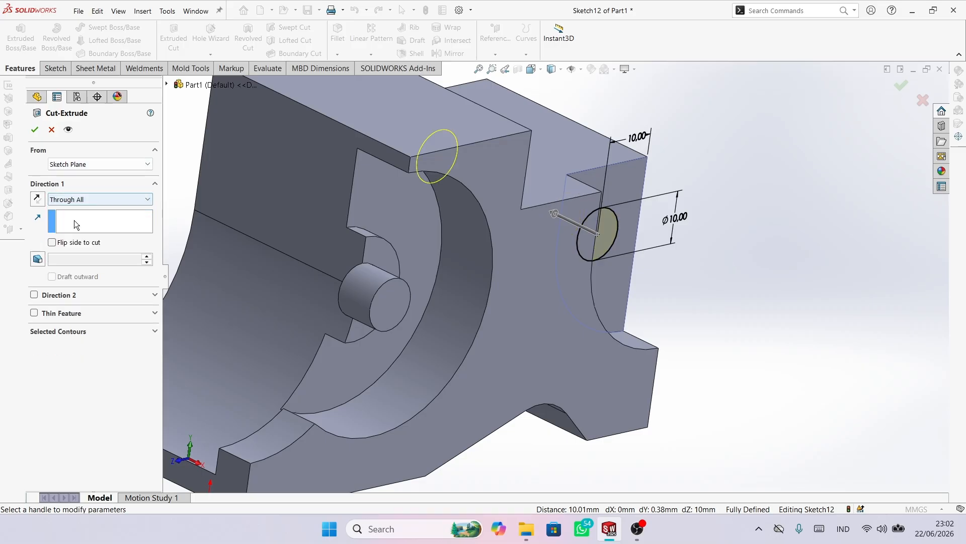
click(38, 131)
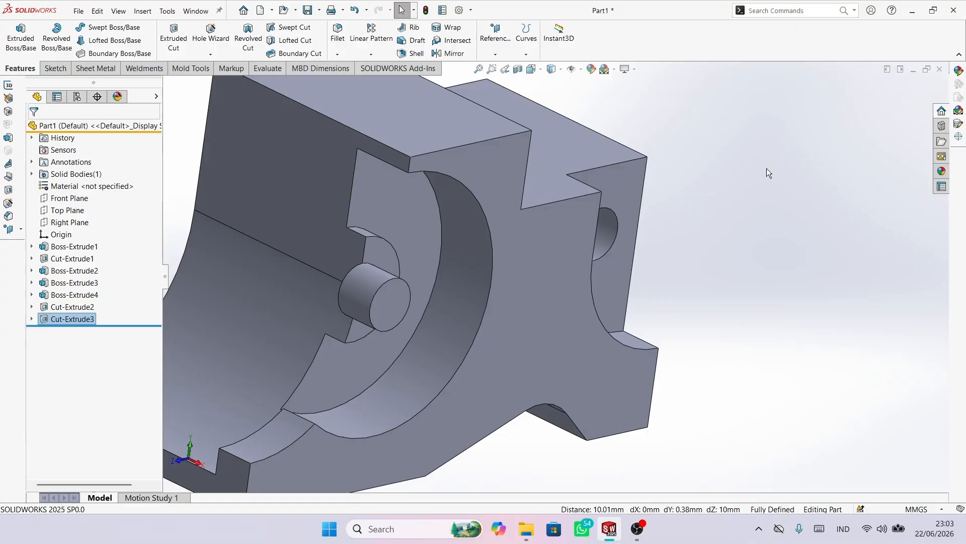
On the front block's top face, sketch a corner rectangle about 11.4 by 54 mm from the part's rear corner along the side opposite the bosses
click(406, 122)
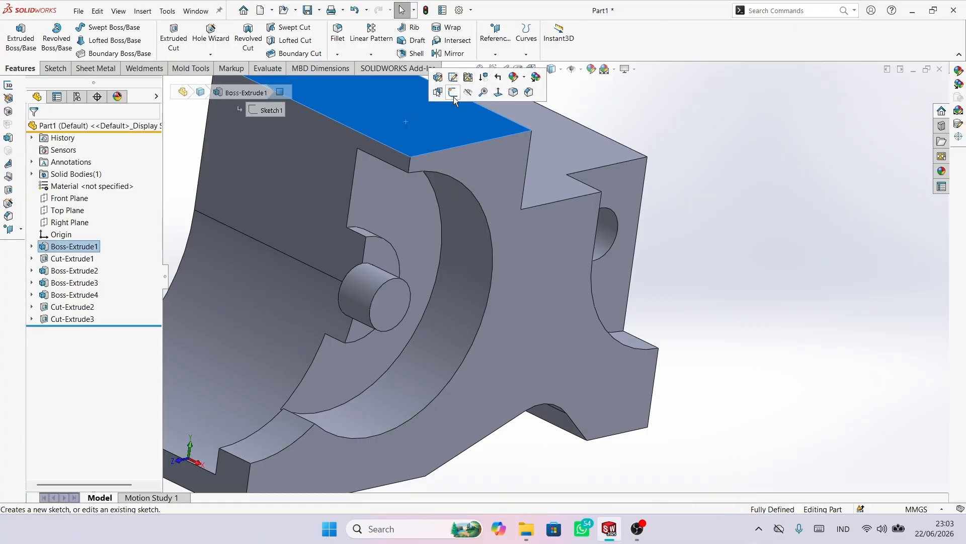
click(454, 96)
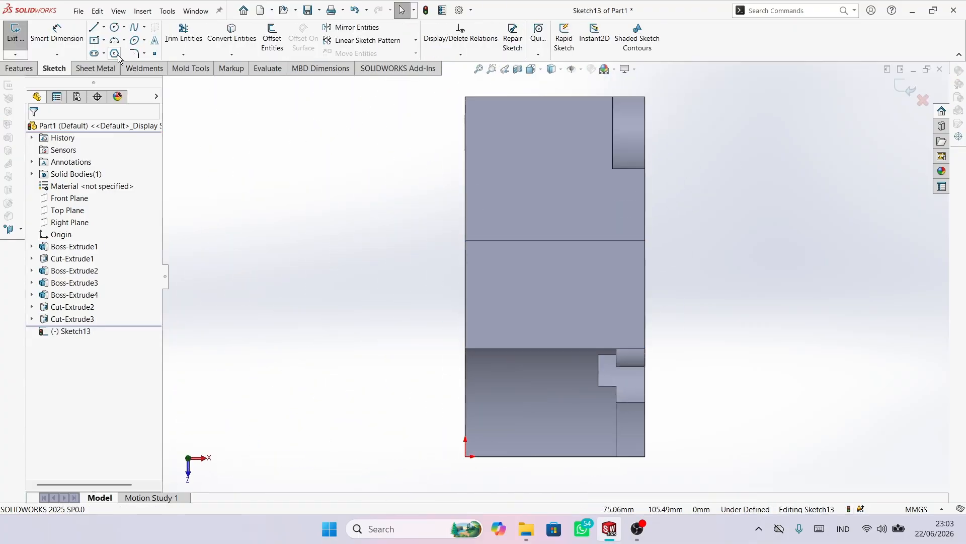
click(104, 39)
click(124, 53)
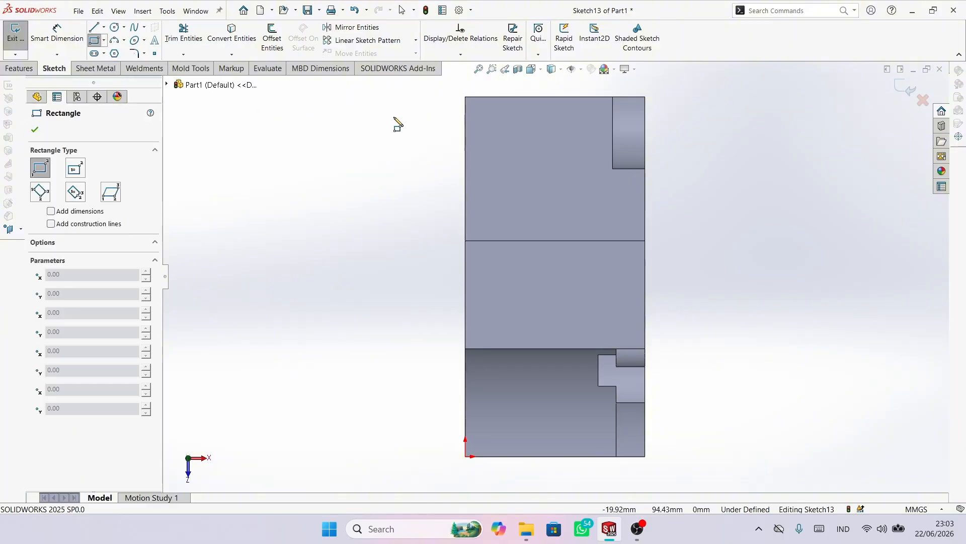
mouse_move(465, 97)
mouse_down()
mouse_move(494, 190)
mouse_move(507, 291)
mouse_up()
right_click(603, 309)
click(604, 312)
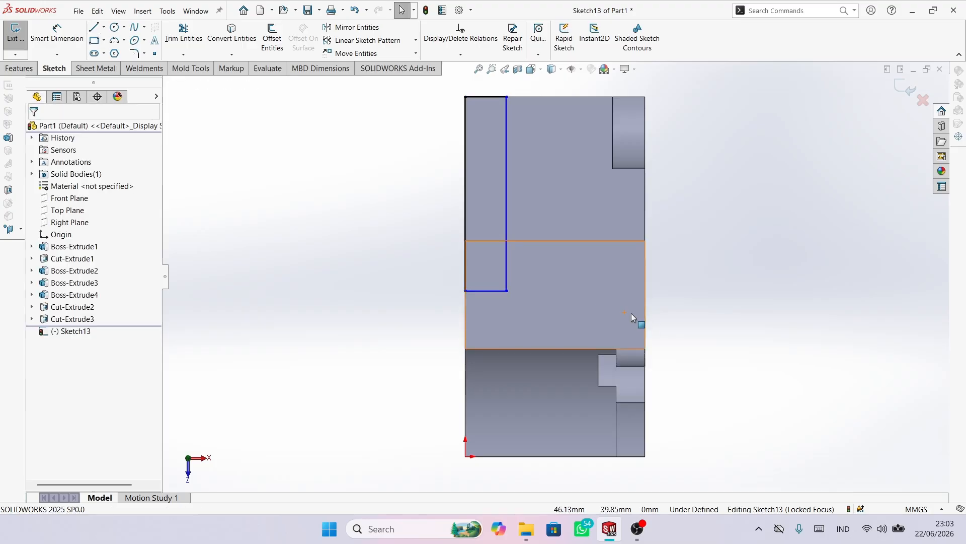
Dimension the rectangle's long side as 50 mm
right_drag(704, 349, 678, 147)
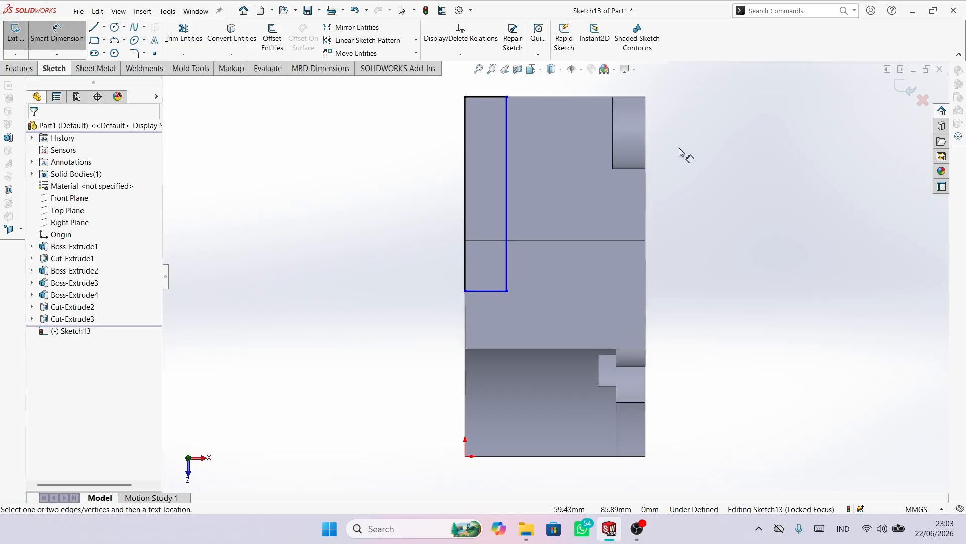
click(464, 177)
click(419, 184)
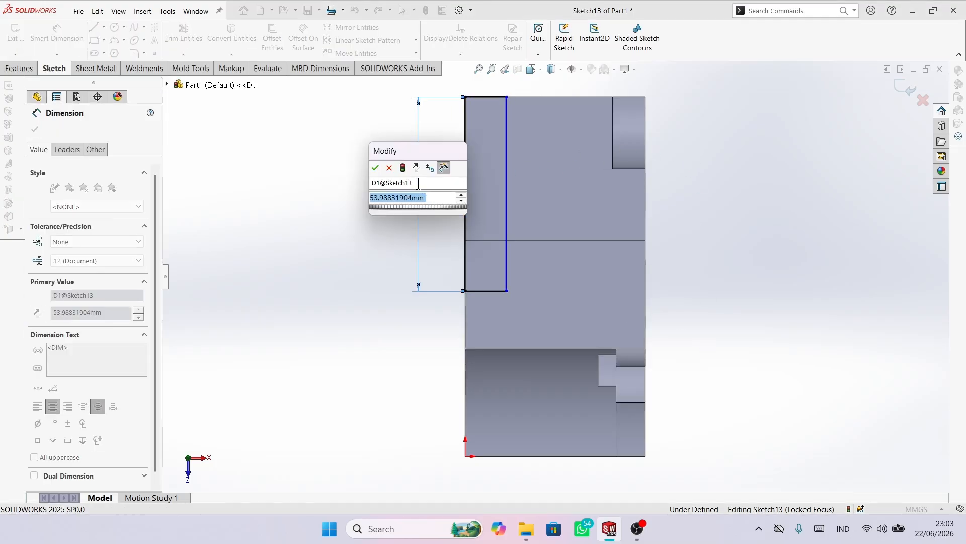
text(50)
key(Return)
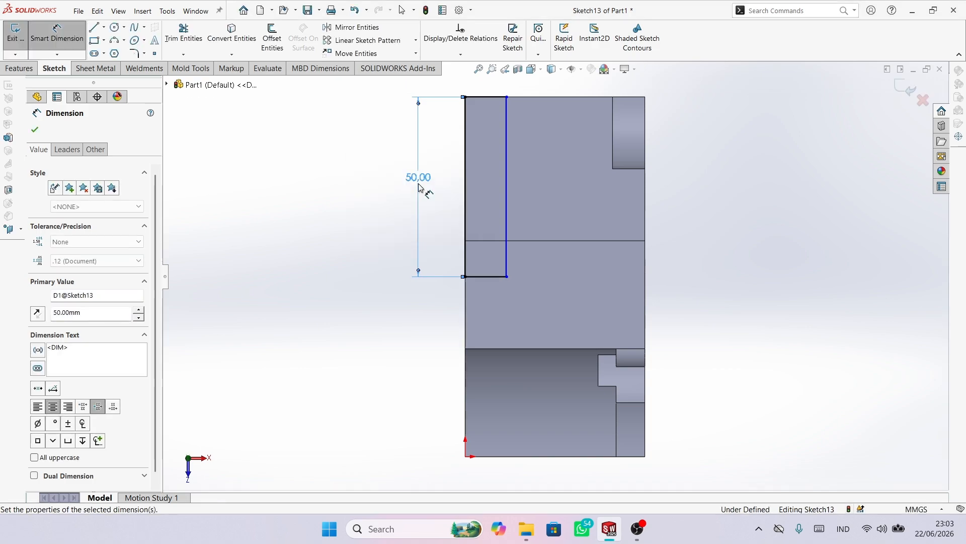
Dimension the rectangle's short side as 12 mm
scroll(537, 214, up, 1)
scroll(503, 163, down, 3)
scroll(496, 167, up, 2)
click(499, 157)
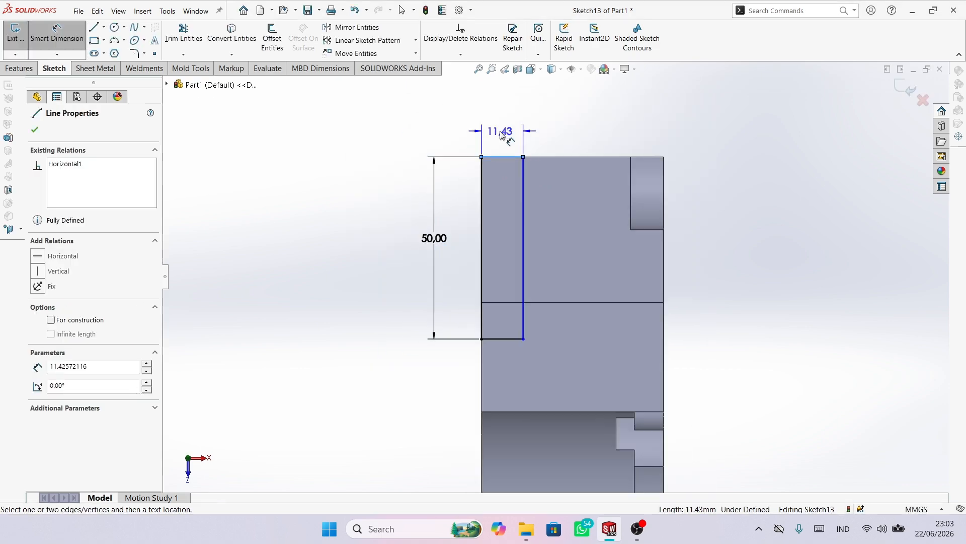
click(499, 131)
text(1)
key(Return)
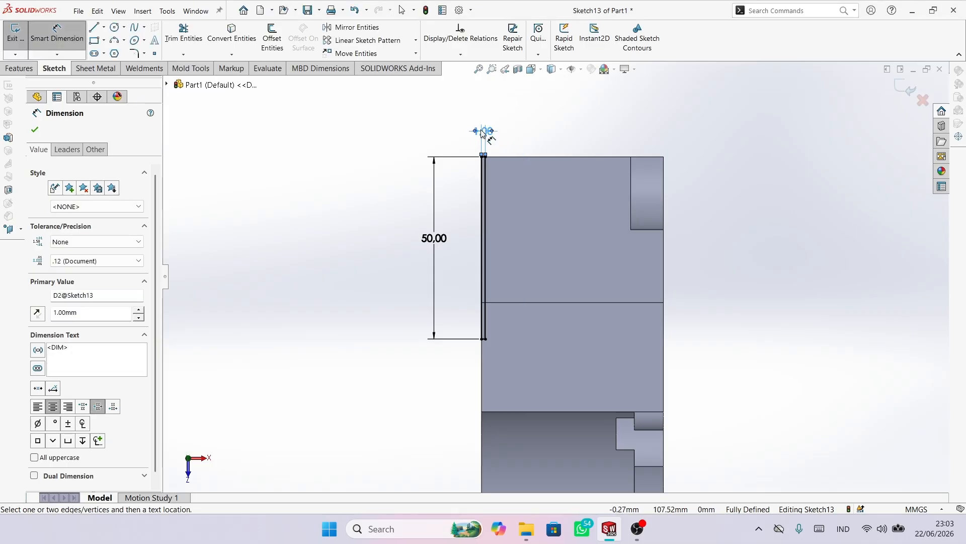
double_click(484, 131)
text(12)
key(Return)
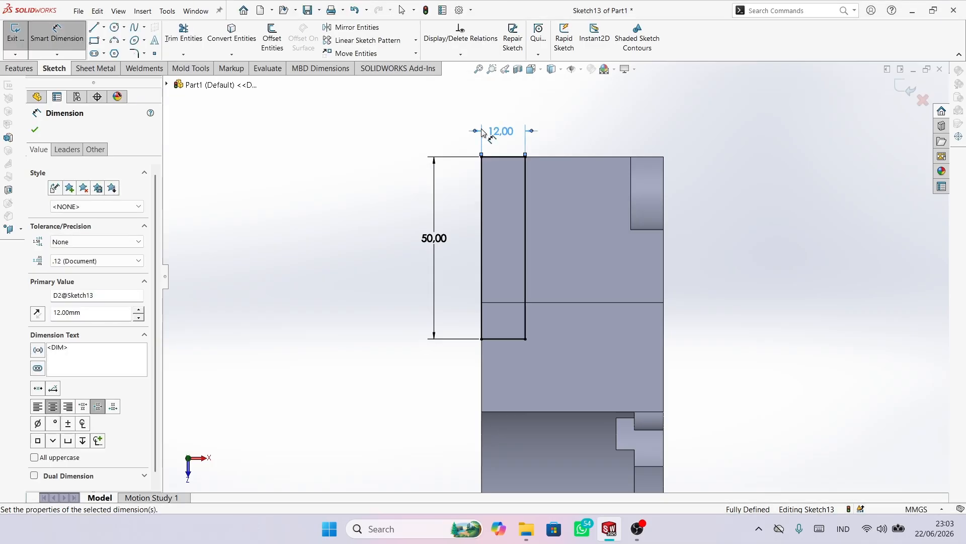
Cut-extrude the 50 by 12 mm rectangle Through All to remove the strip from the part's rear side
click(19, 68)
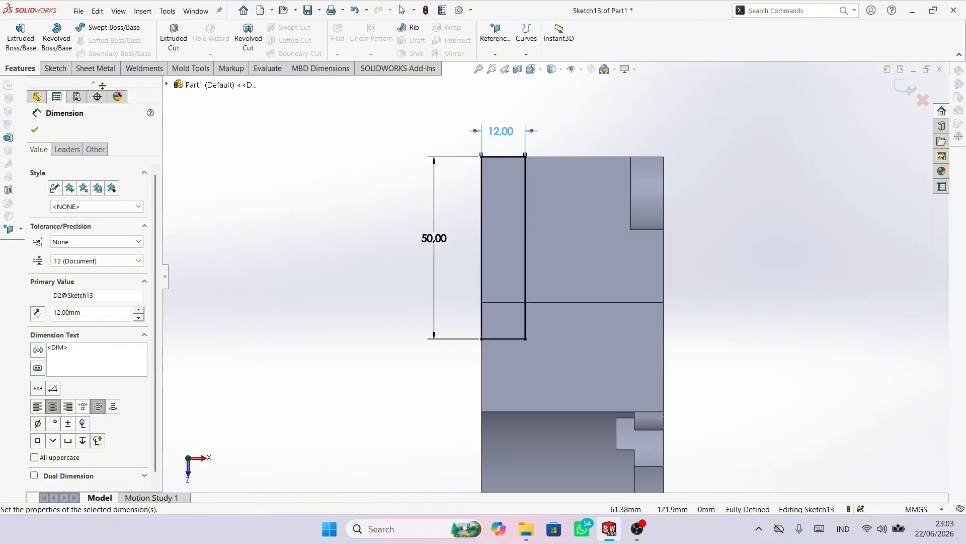
click(174, 38)
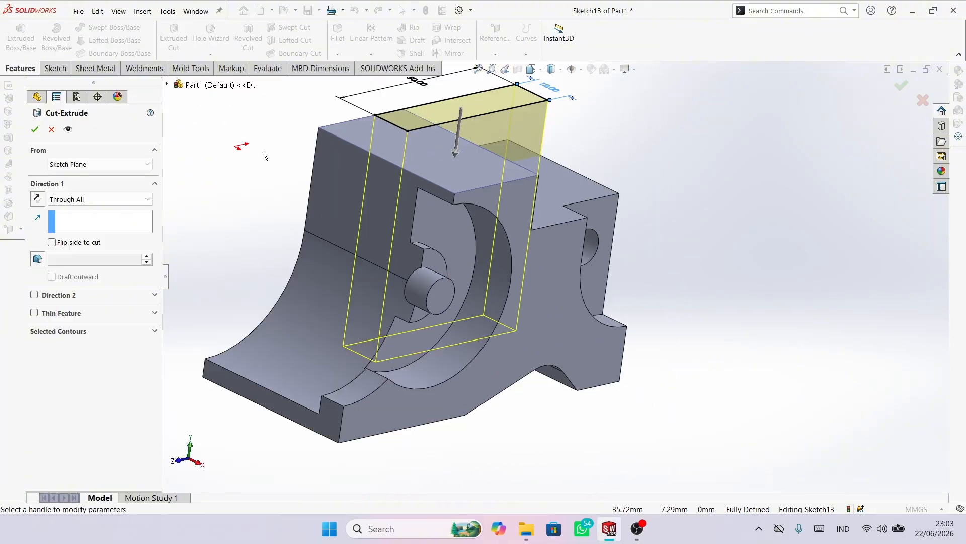
click(103, 200)
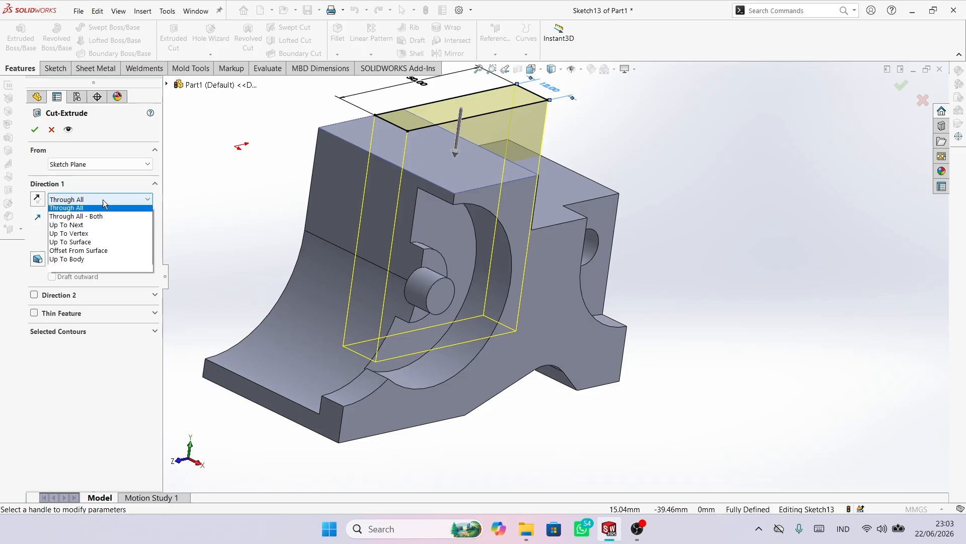
click(95, 200)
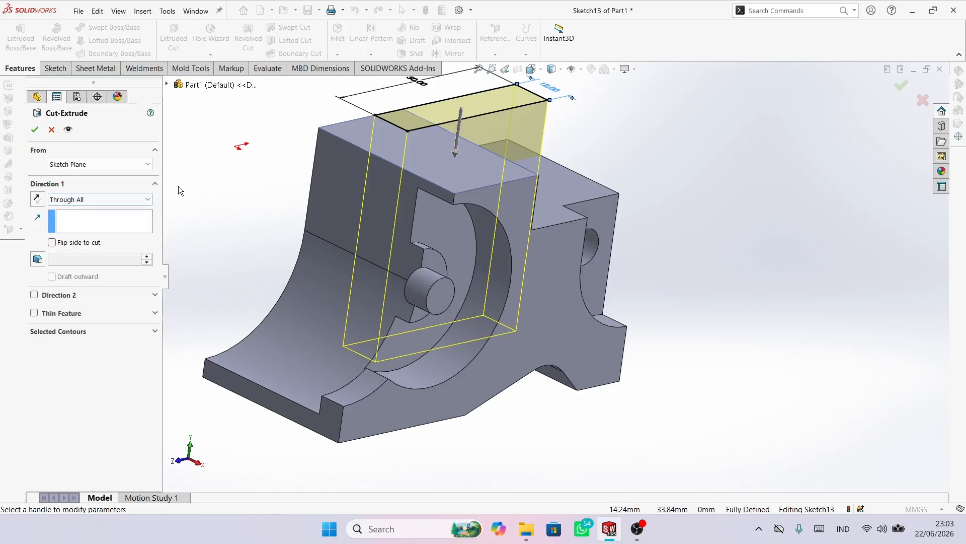
middle_drag(178, 186, 353, 308)
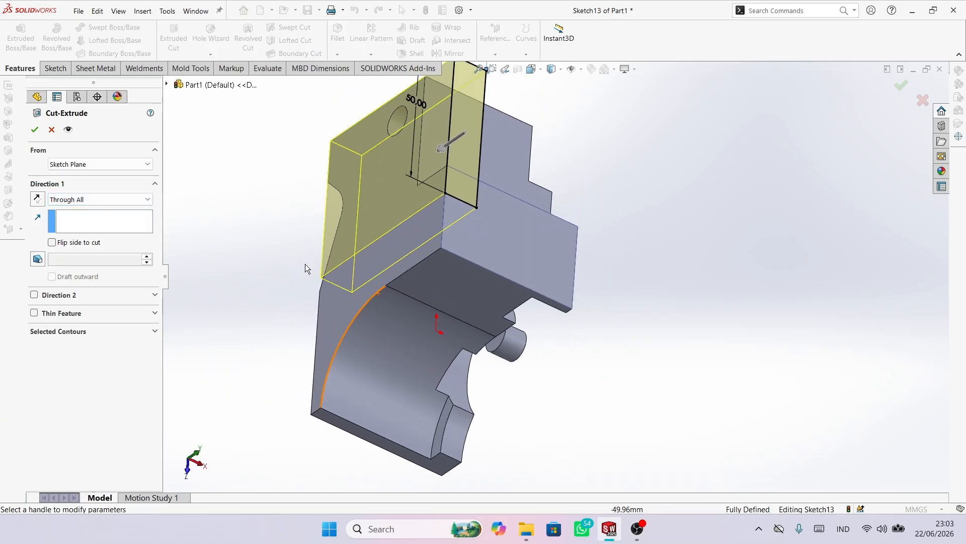
click(32, 133)
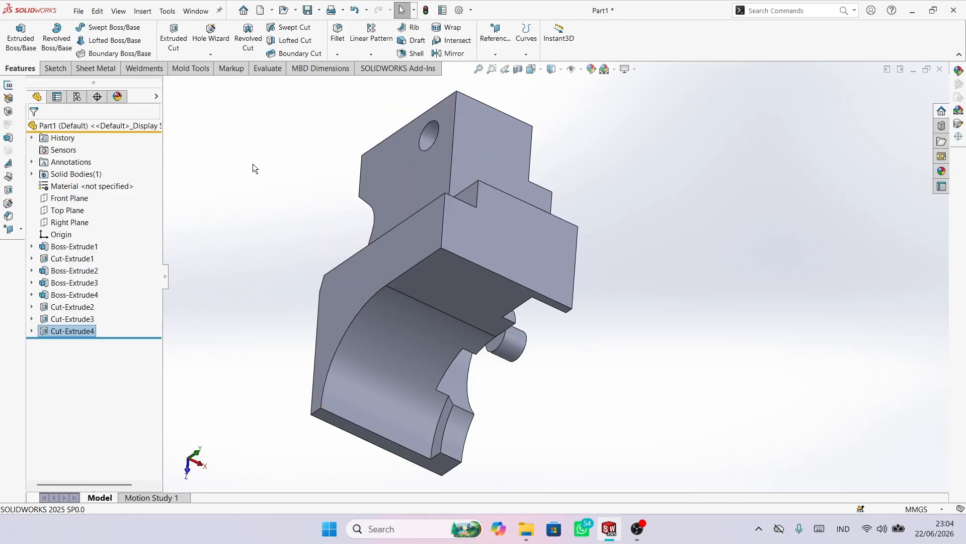
On the vertical front face above the curved surface, sketch a right triangle at the upper outer corner, about 12 mm high and 8.4 mm wide
click(451, 270)
click(500, 237)
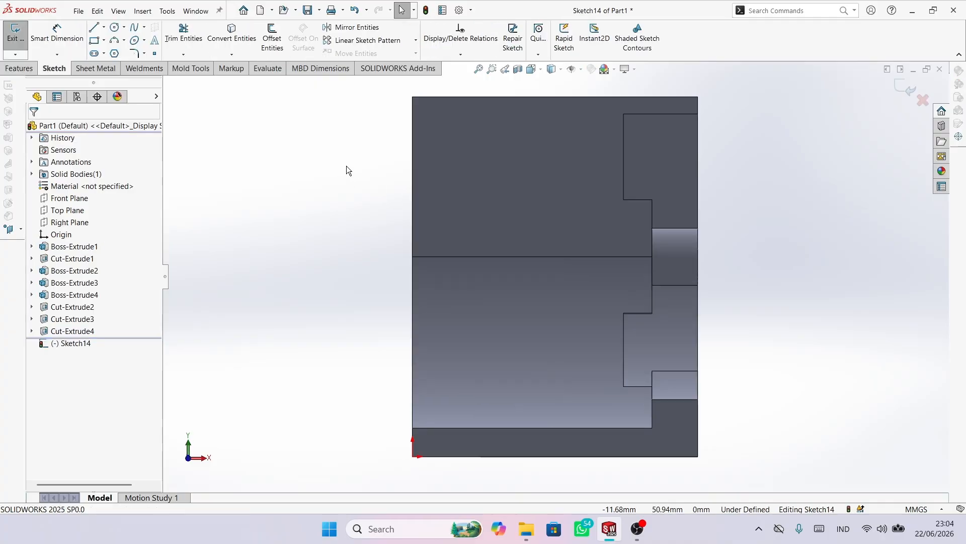
key(l)
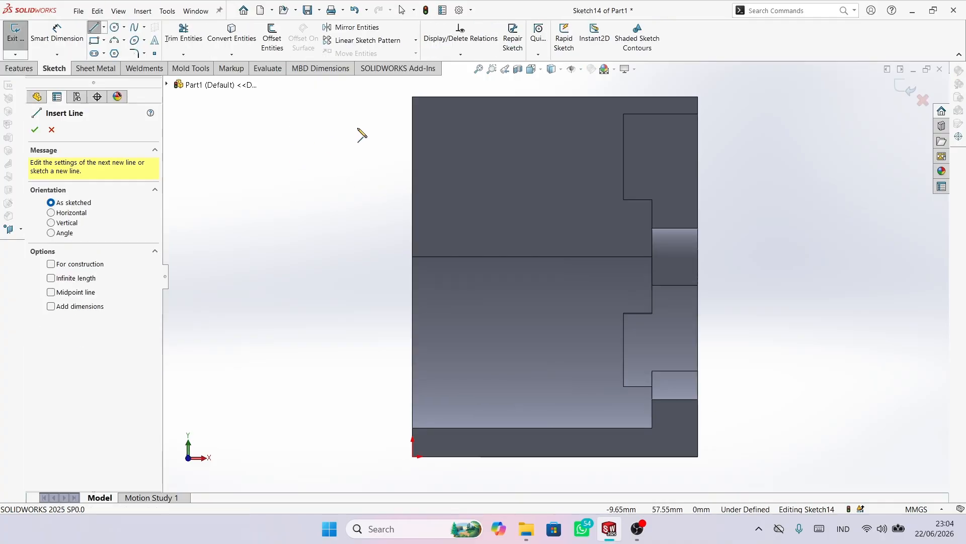
click(413, 97)
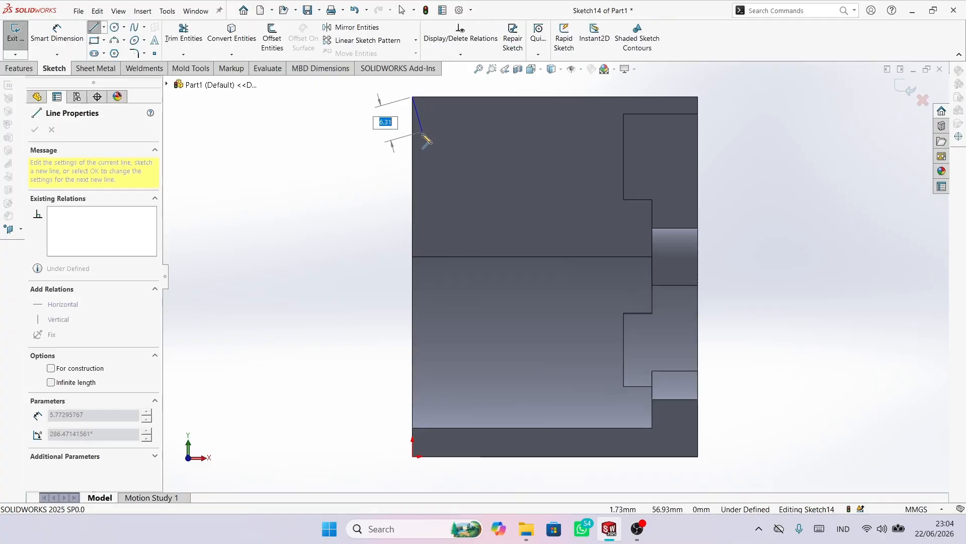
click(413, 165)
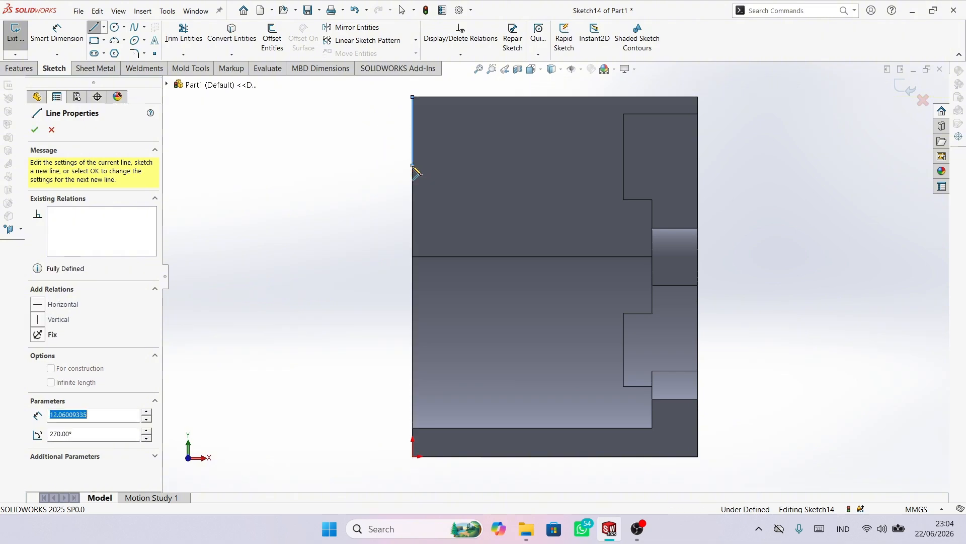
click(461, 97)
click(412, 97)
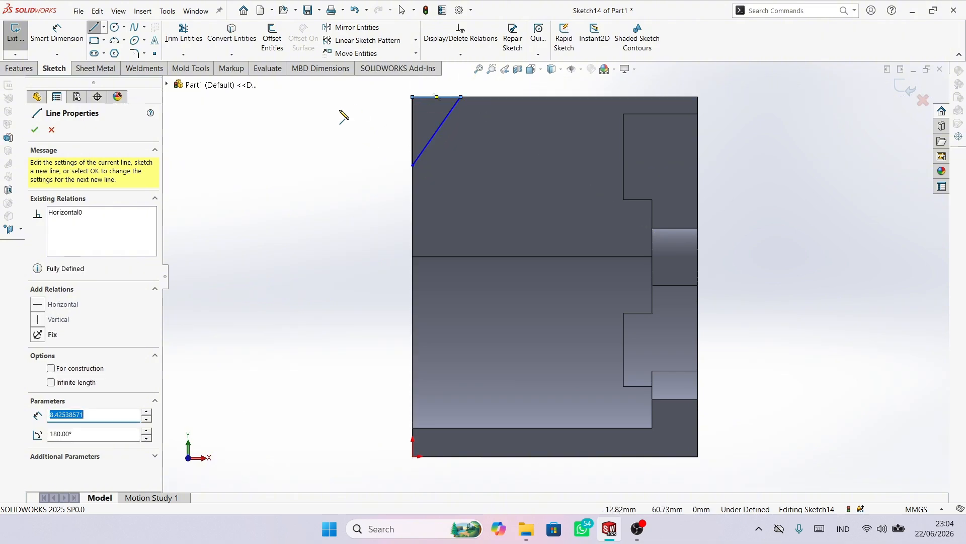
right_click(342, 111)
click(361, 119)
scroll(468, 141, up, 2)
scroll(503, 155, down, 2)
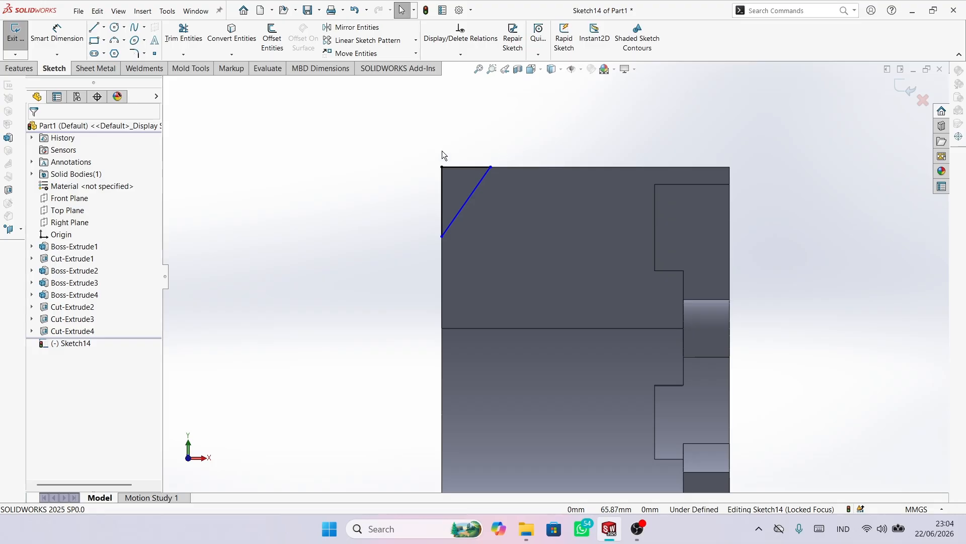
Dimension the triangle's vertical side as 18 mm
right_drag(292, 180, 292, 131)
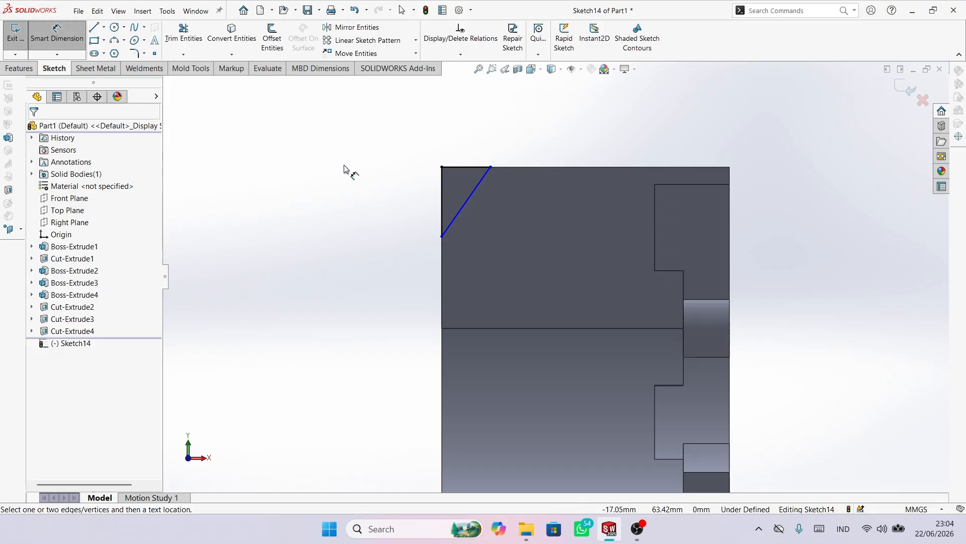
click(443, 191)
click(406, 194)
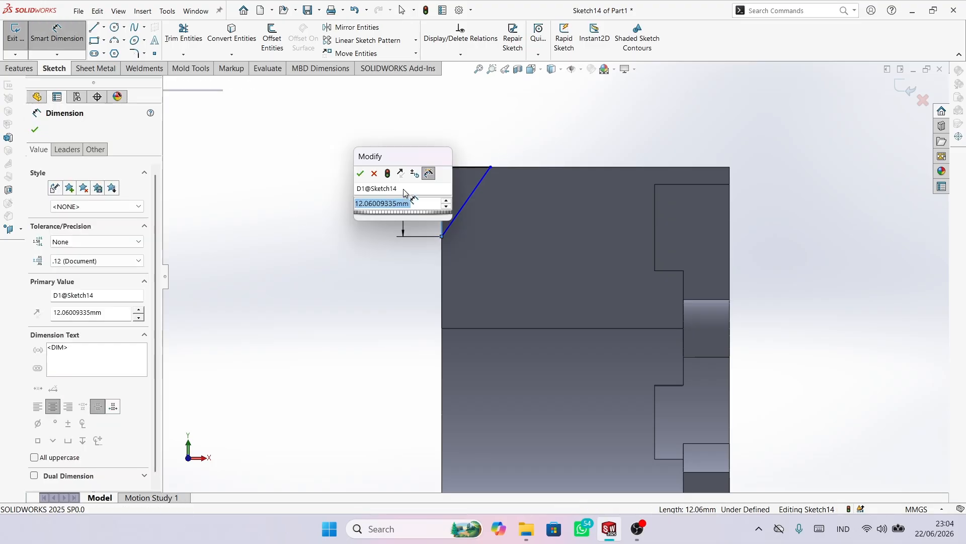
text(18)
key(Return)
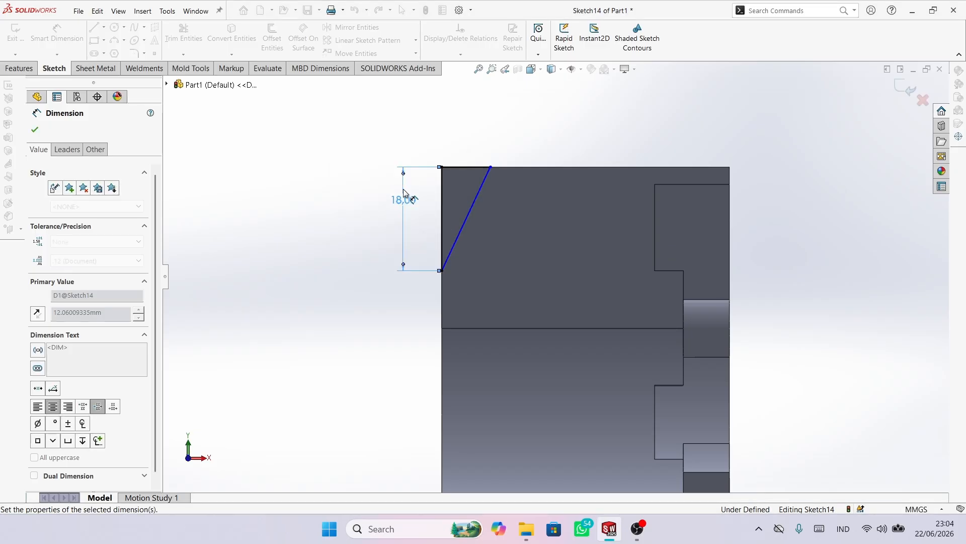
Dimension the angle between the triangle's slanted and vertical sides as 20°
click(473, 204)
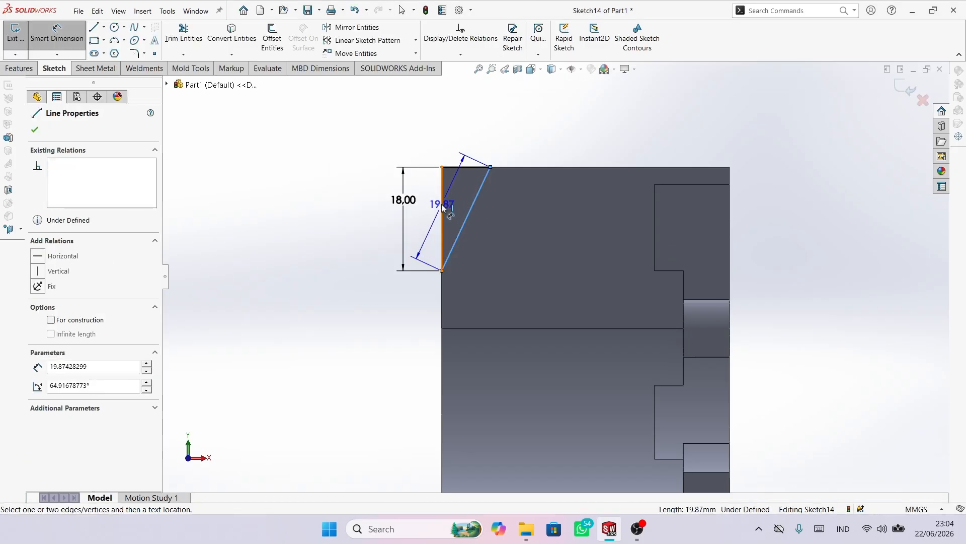
click(443, 207)
click(462, 140)
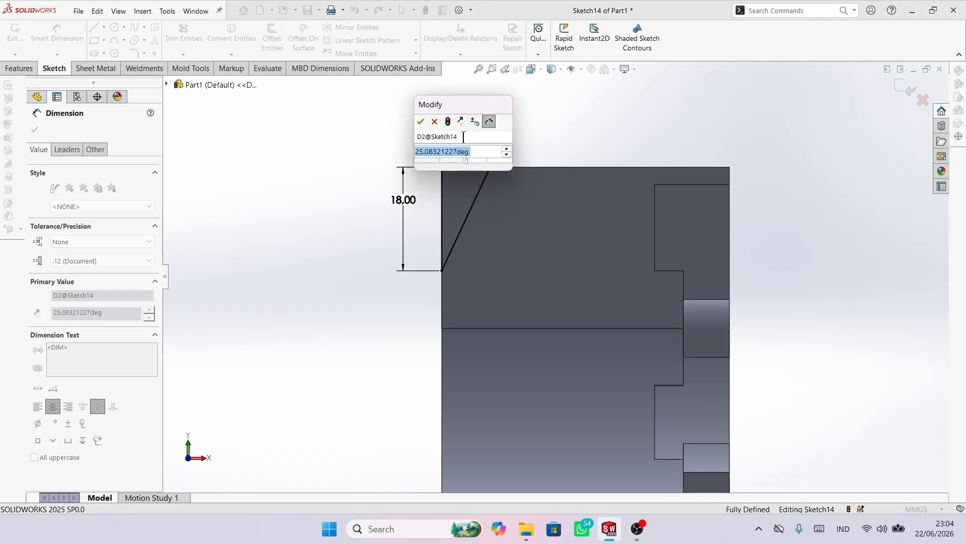
text(20)
key(Return)
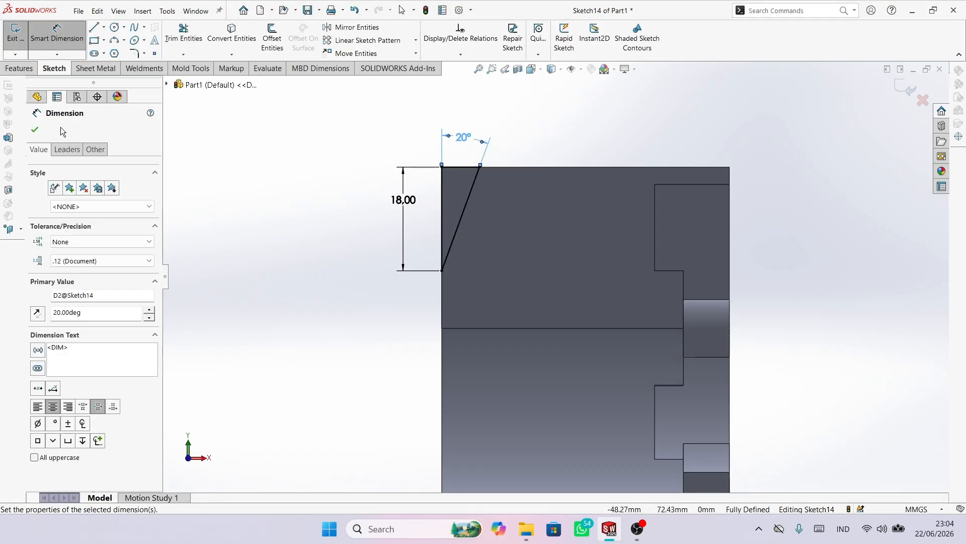
click(35, 130)
Cut-extrude the triangle Through All to bevel the block's upper corner
click(19, 69)
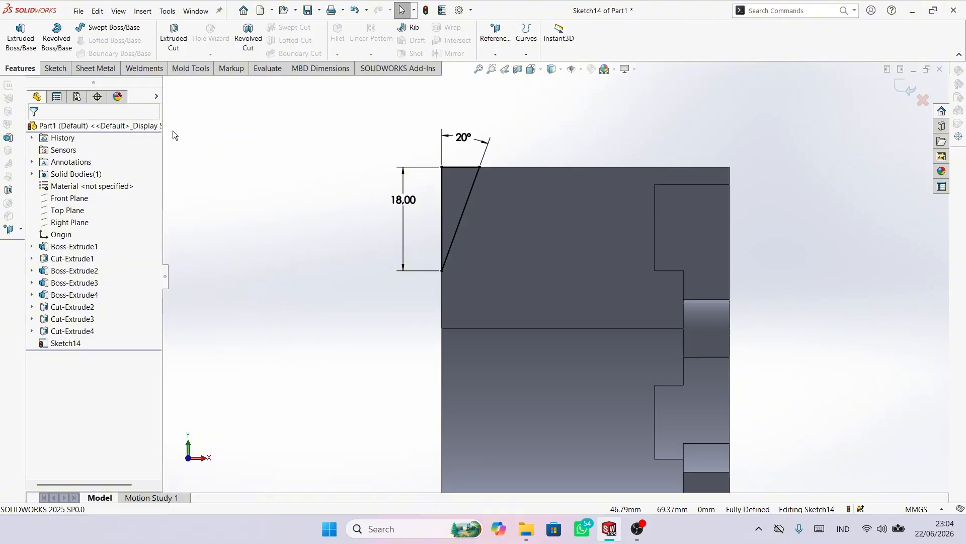
click(185, 49)
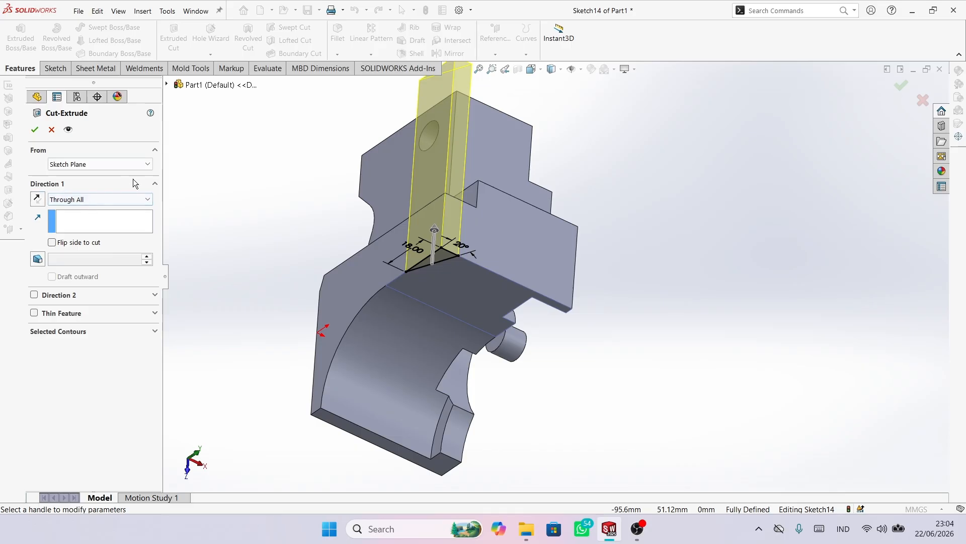
click(35, 130)
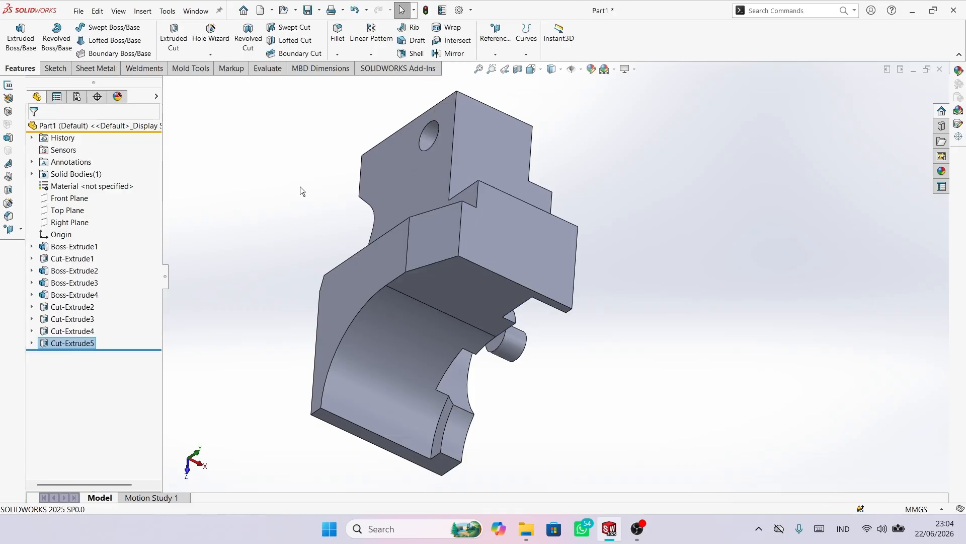
On the block's flat top face beside the curved surface, sketch a circle about 12 mm in diameter near the bevelled corner
click(529, 225)
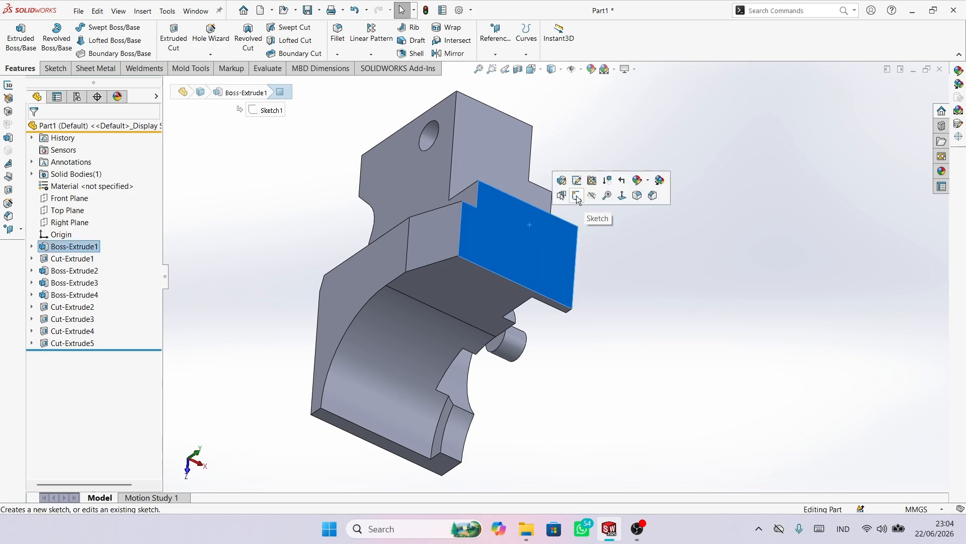
click(578, 196)
right_drag(336, 230, 398, 238)
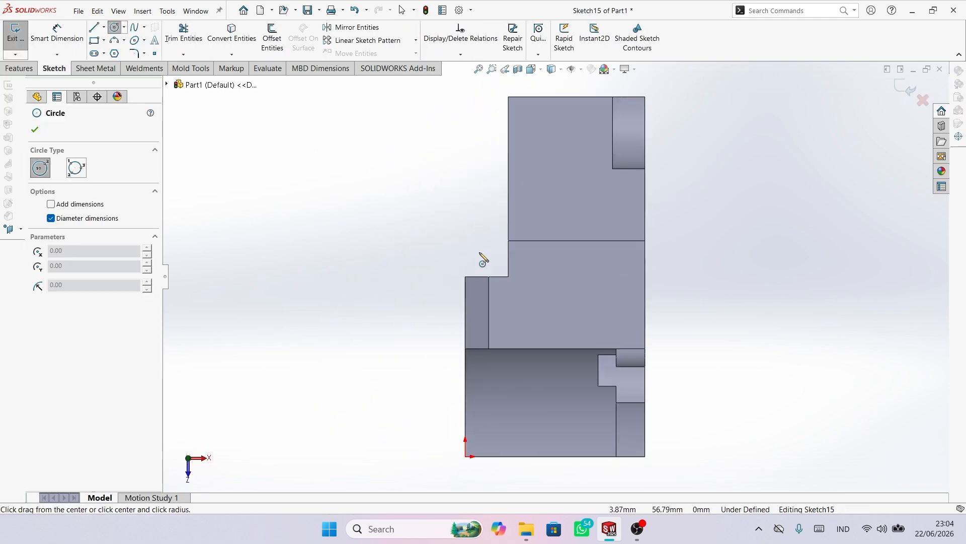
click(536, 306)
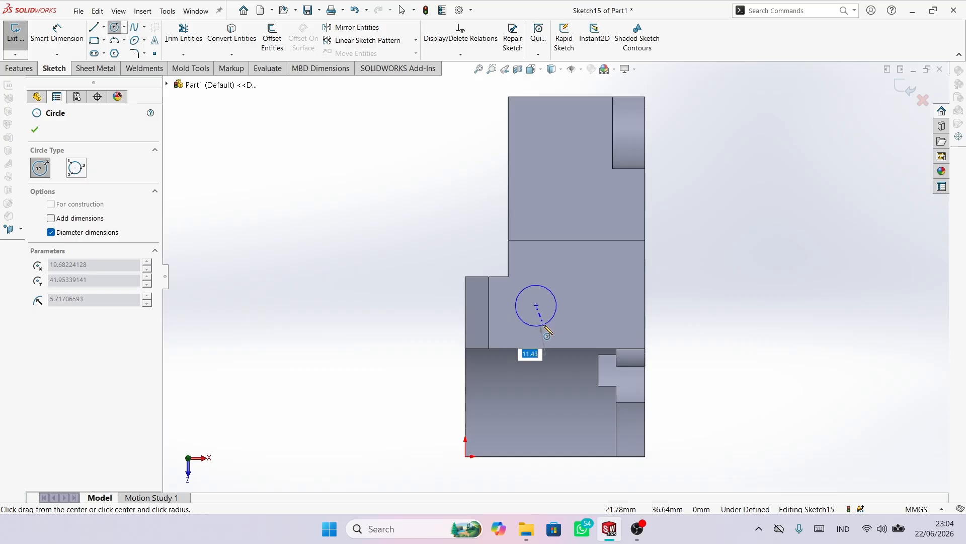
click(536, 327)
right_click(594, 328)
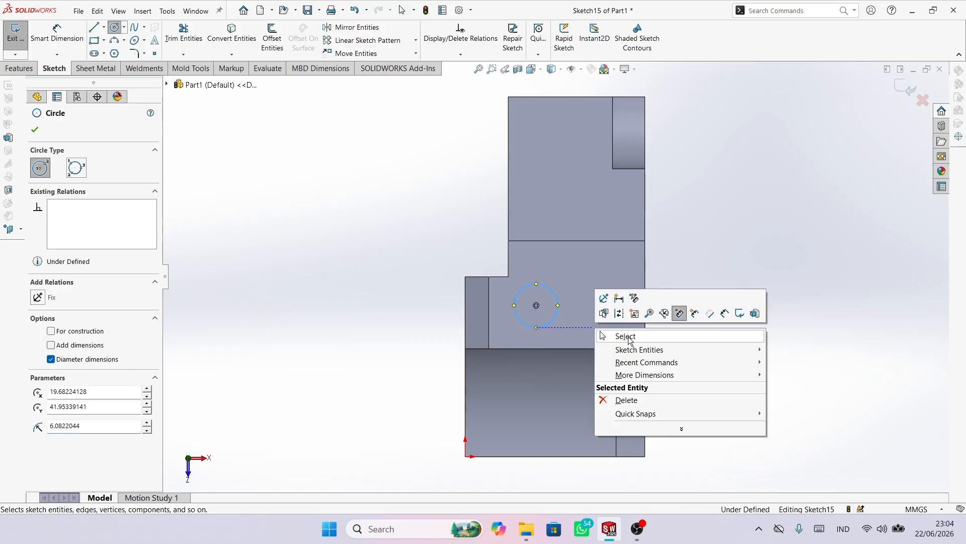
click(627, 336)
Dimension the circle's diameter as 10 mm
key(f)
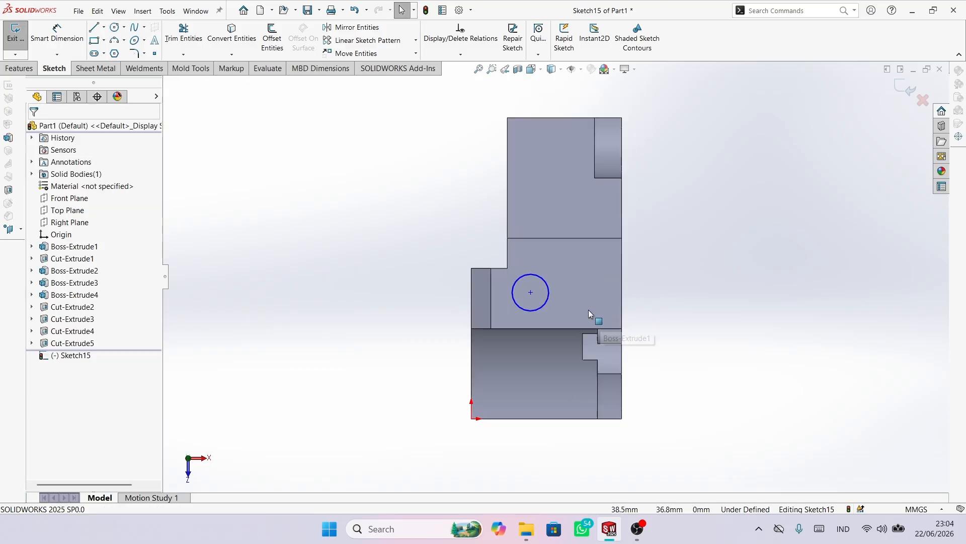
scroll(559, 310, down, 5)
key(d)
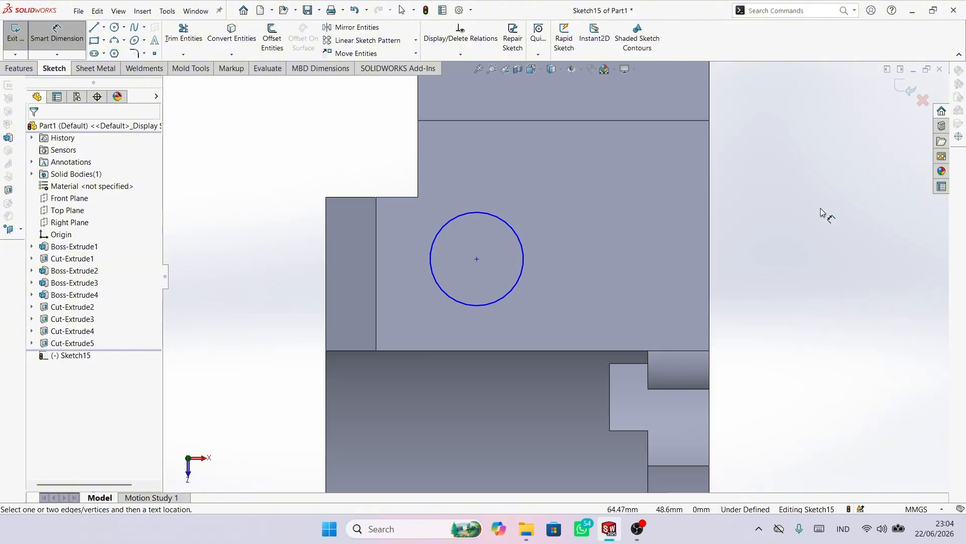
click(478, 213)
click(223, 177)
text(10)
key(Return)
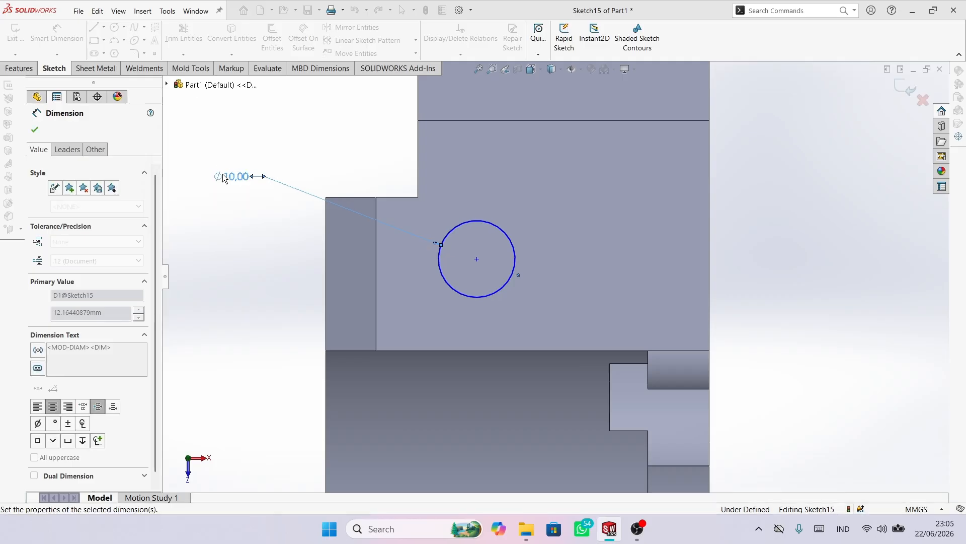
Dimension the horizontal distance from the circle's centre to the block's right side edge as 30 mm
click(480, 264)
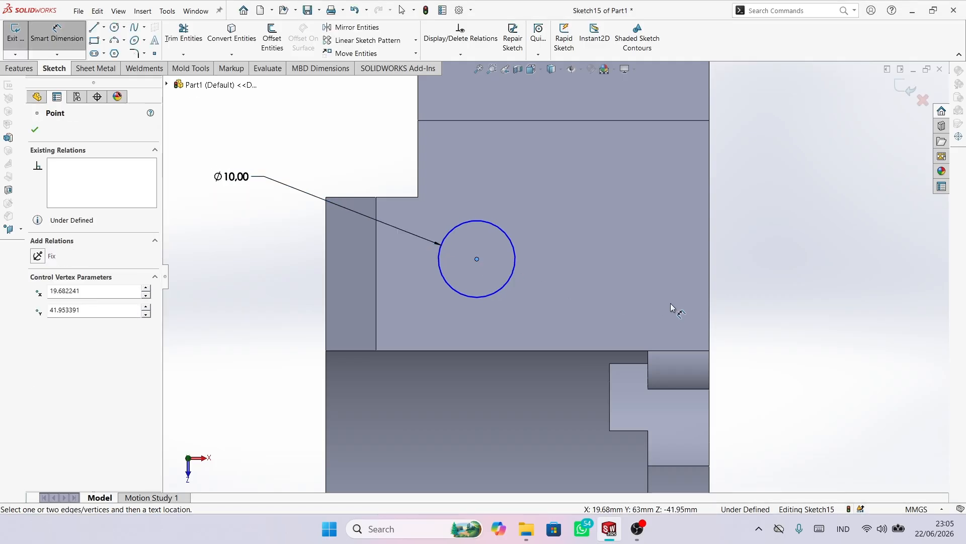
click(708, 270)
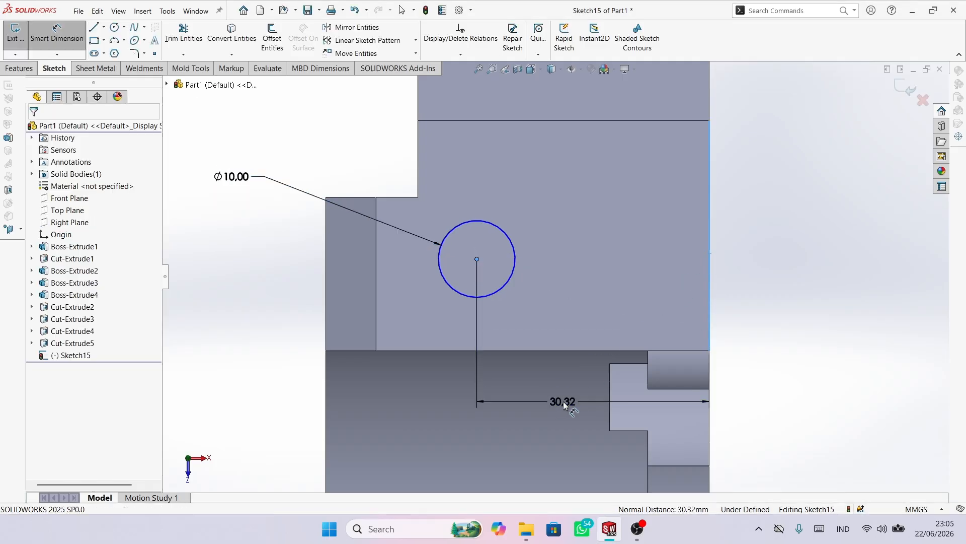
click(561, 401)
text(30)
key(Return)
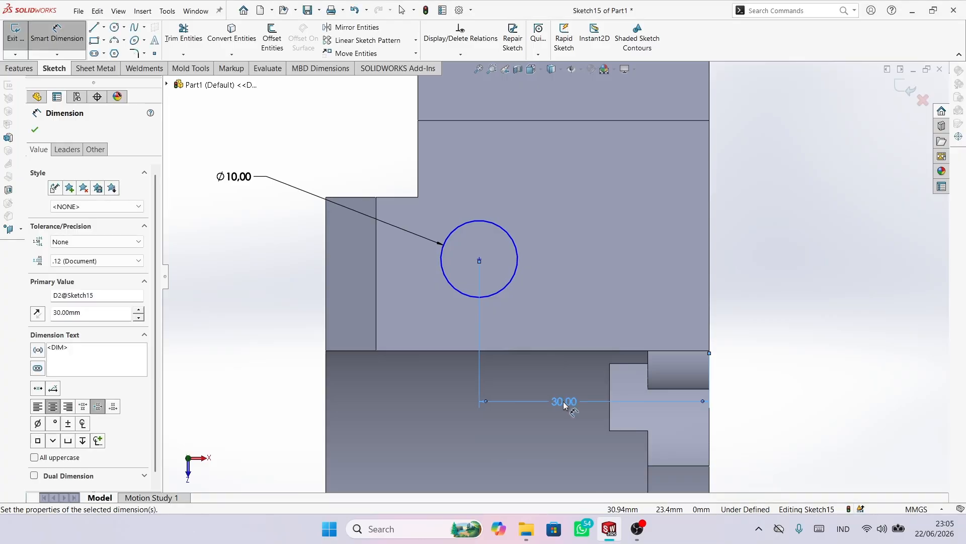
Dimension the distance from the circle's centre to the front edge bordering the curved surface as 9 mm
click(479, 261)
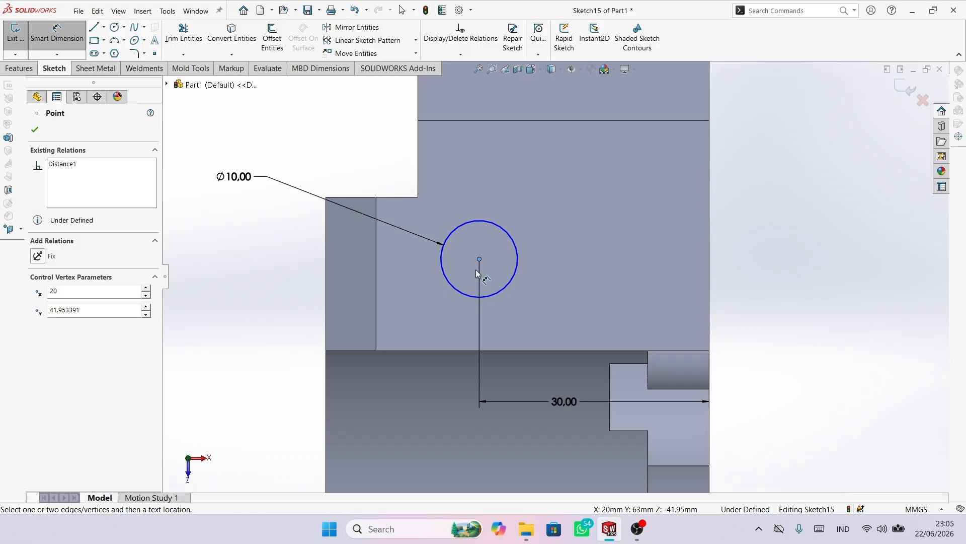
click(450, 350)
click(254, 345)
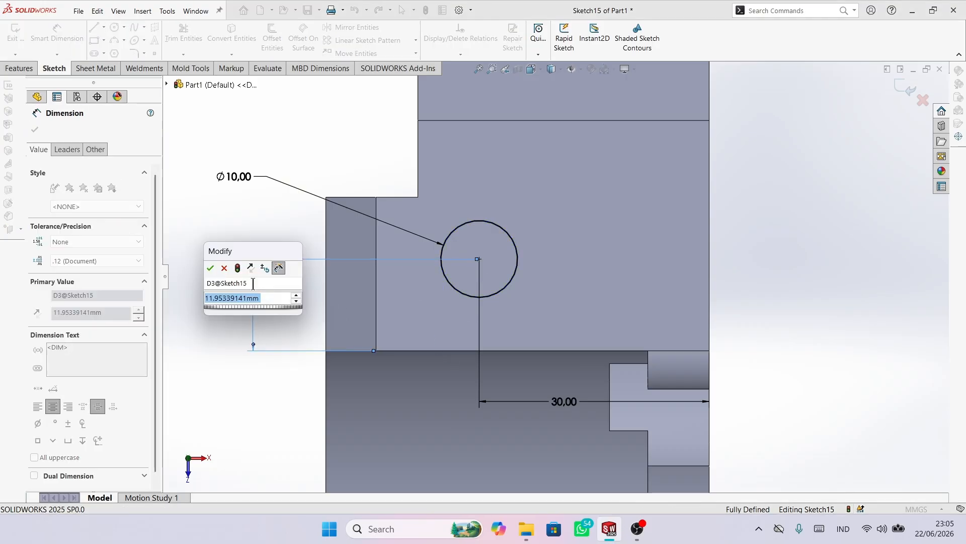
text(9)
key(Return)
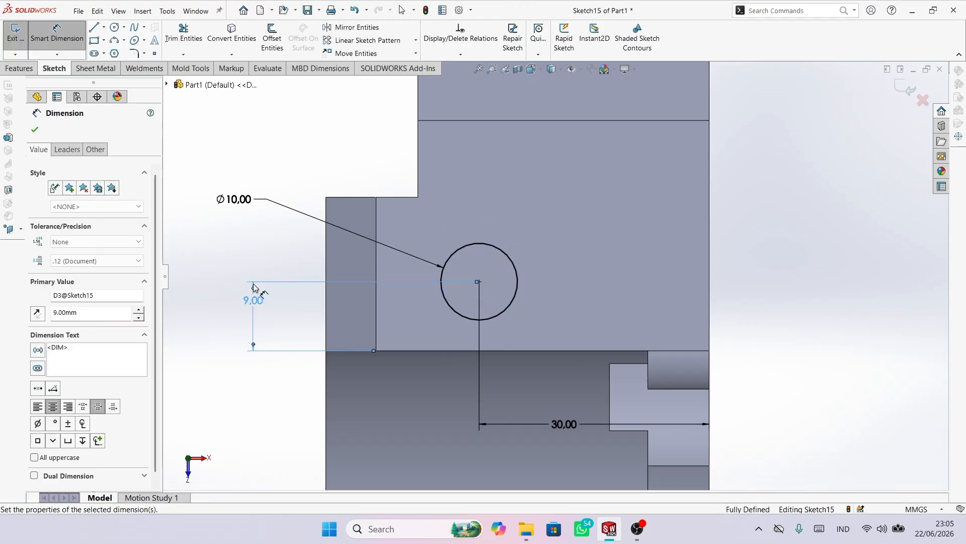
click(34, 129)
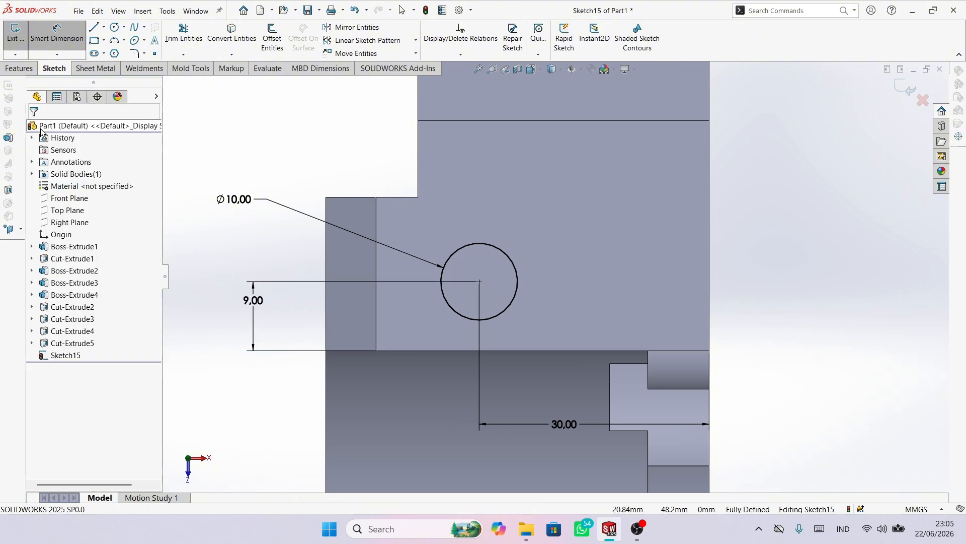
Cut-extrude the 10 mm circle Through All to make a hole through the block's top face
click(19, 68)
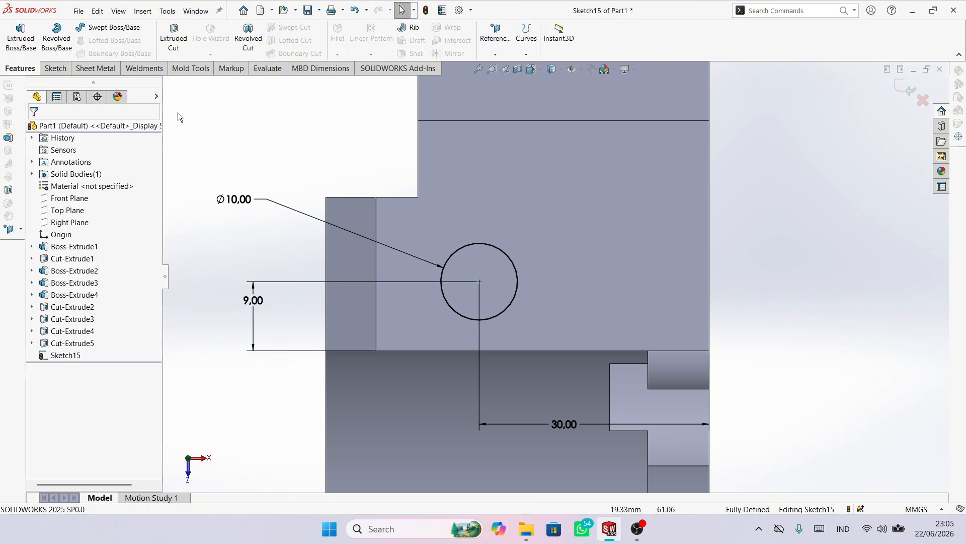
click(174, 36)
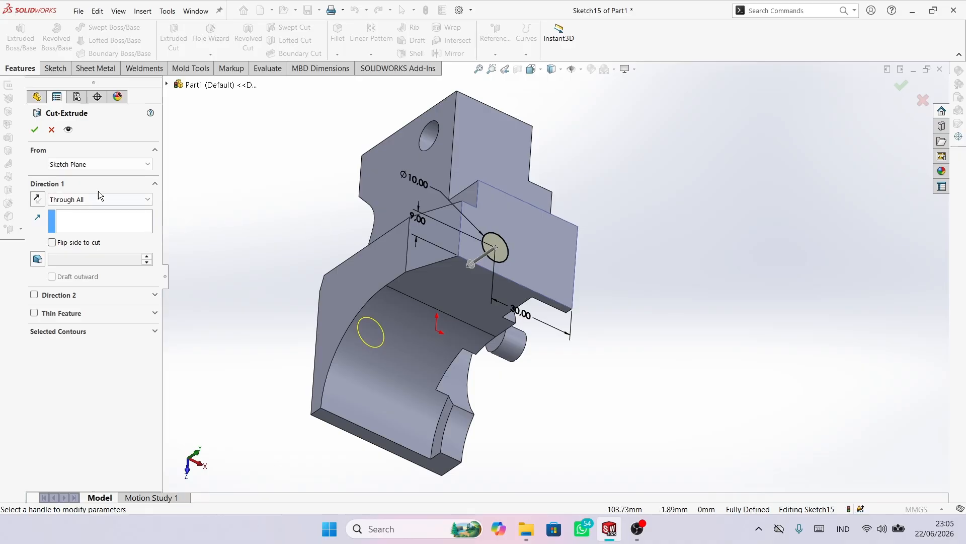
click(38, 133)
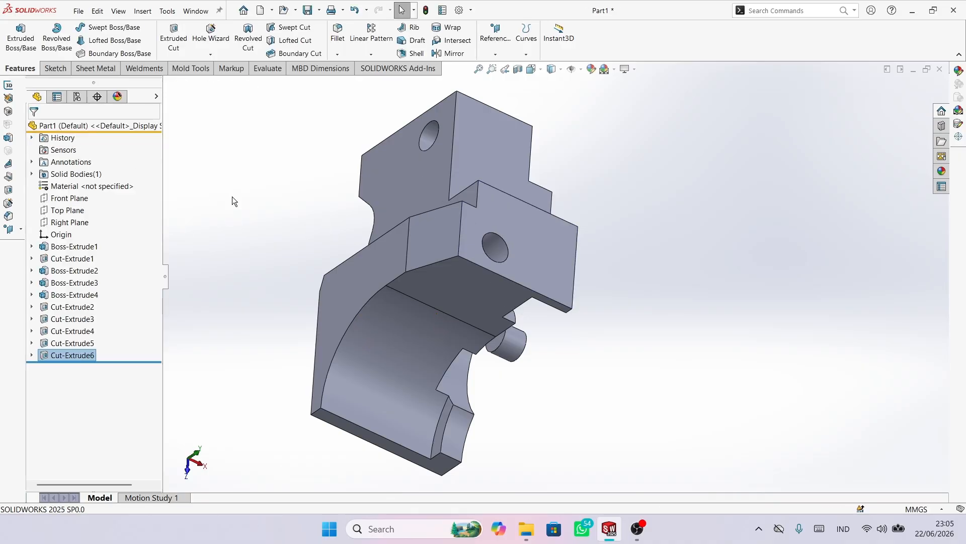
Show the part in isometric view and assign it the Copper material from the Copper Alloys category
key(space)
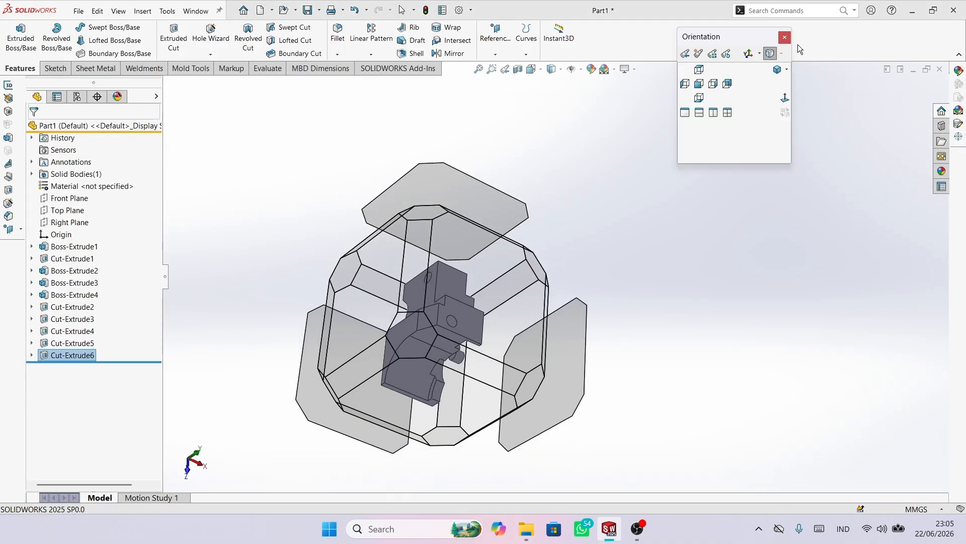
click(778, 69)
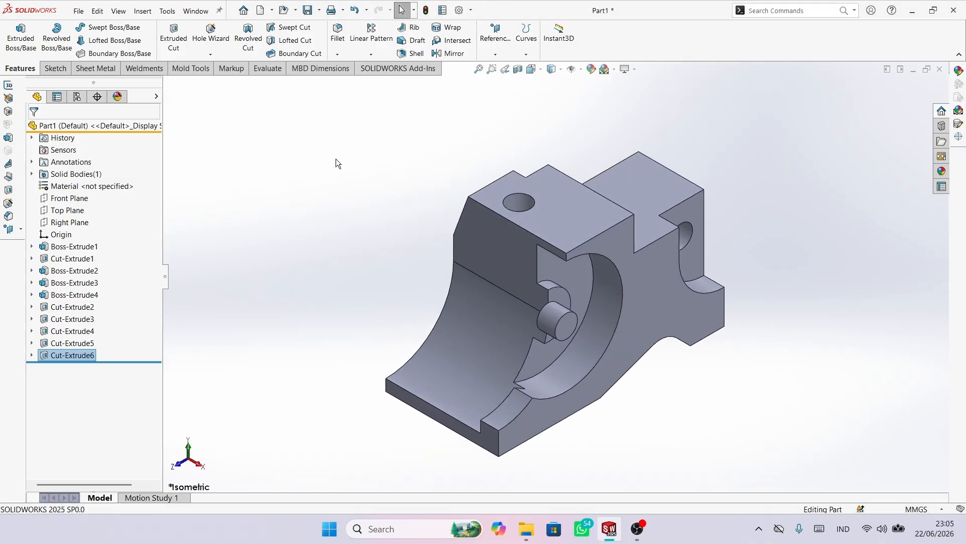
click(297, 169)
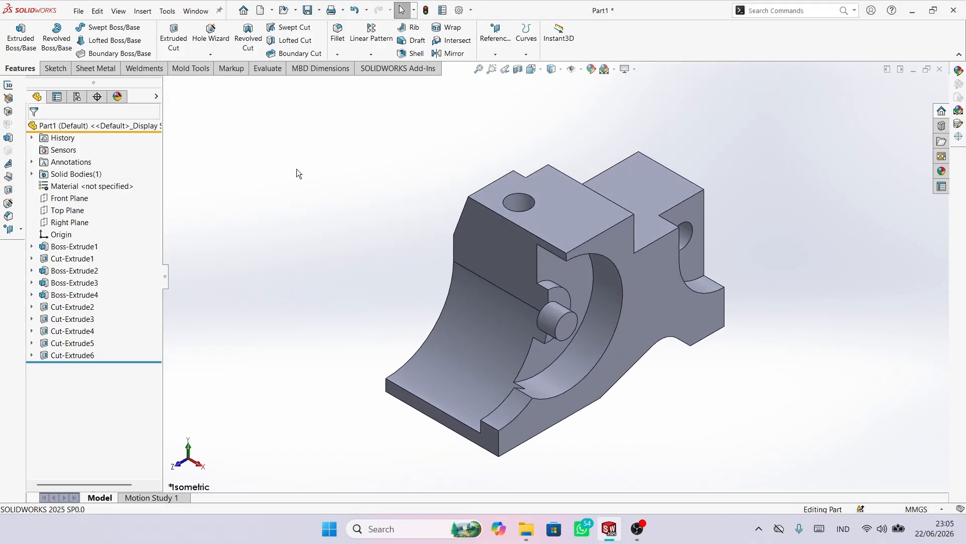
right_click(66, 186)
click(92, 193)
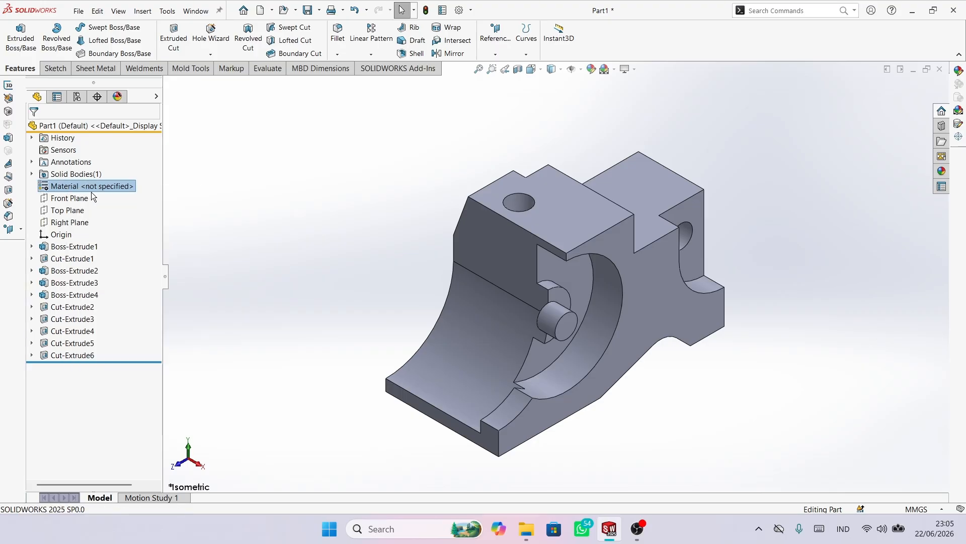
click(268, 116)
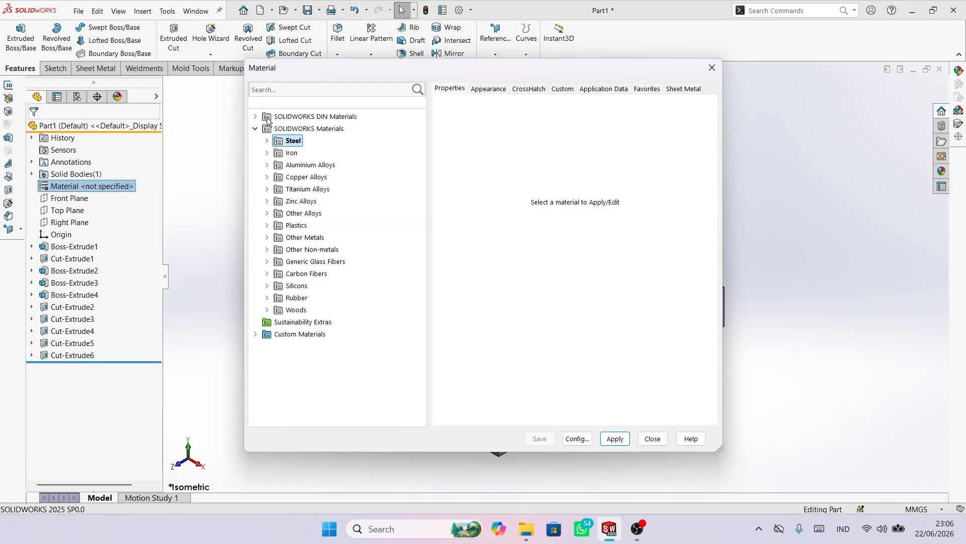
double_click(318, 180)
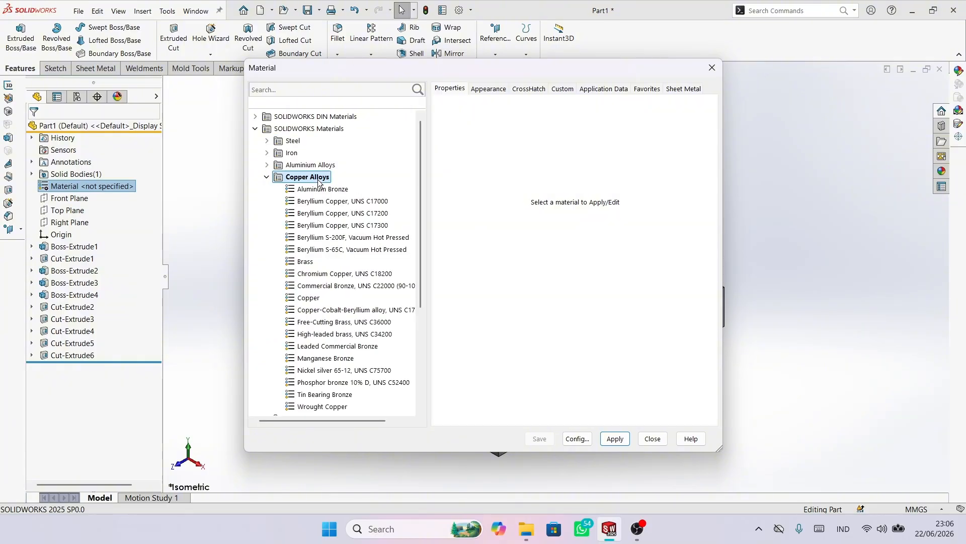
click(310, 298)
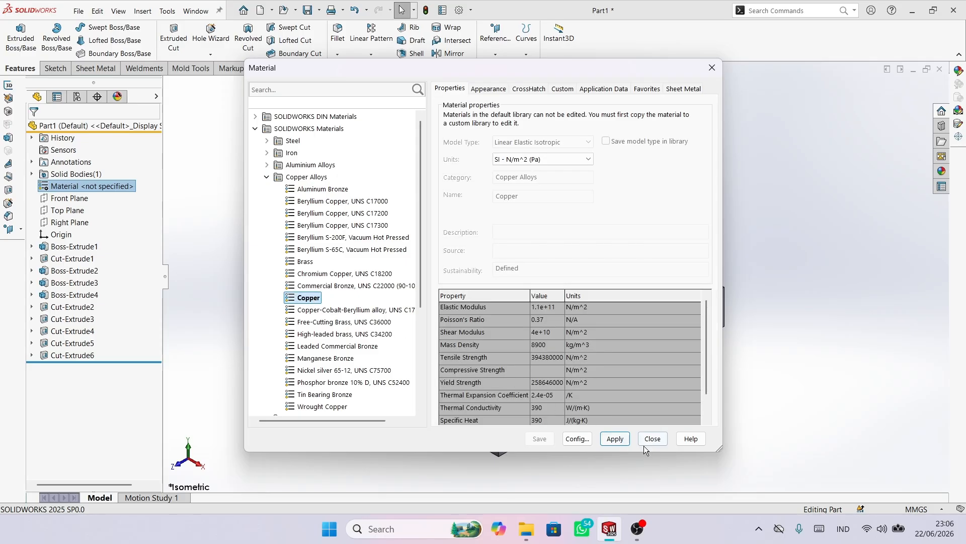
click(615, 438)
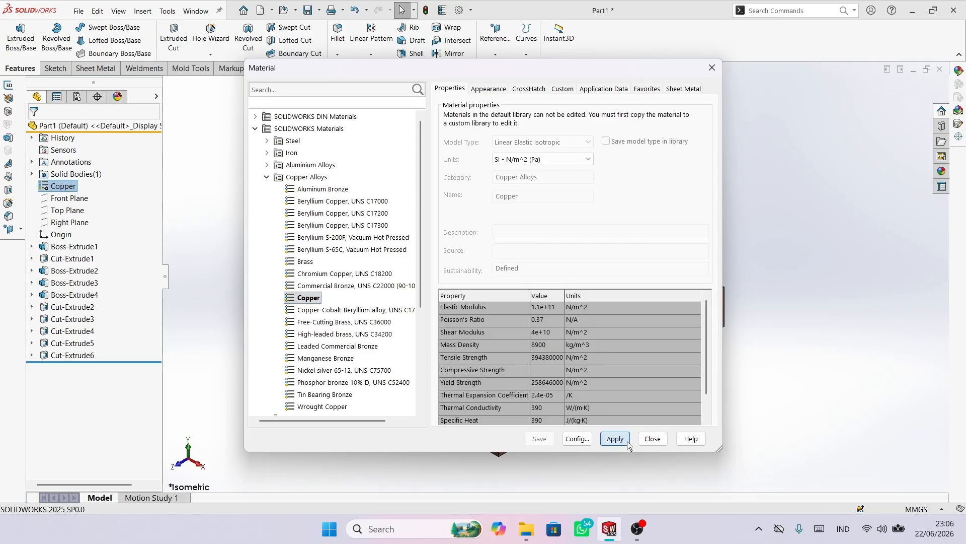
click(712, 68)
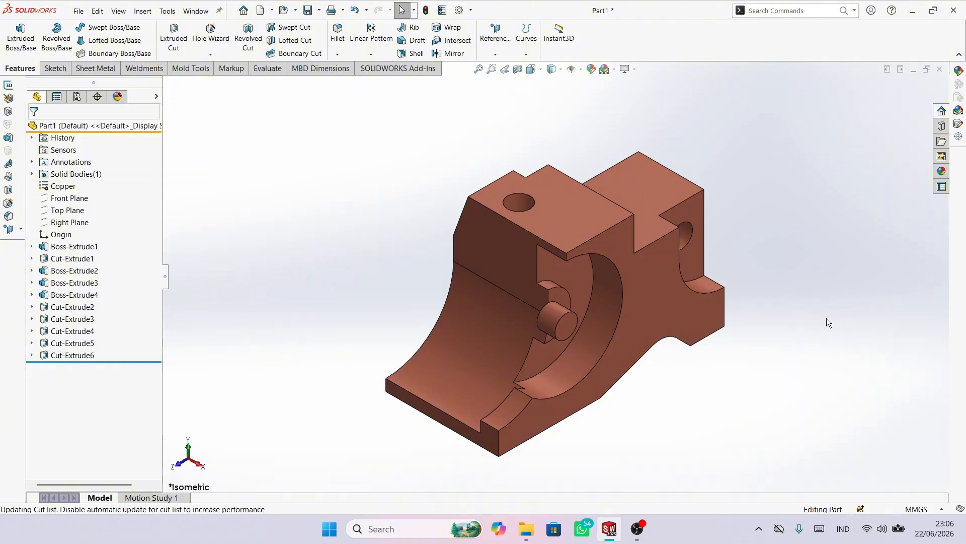
middle_drag(753, 328, 654, 379)
key(space)
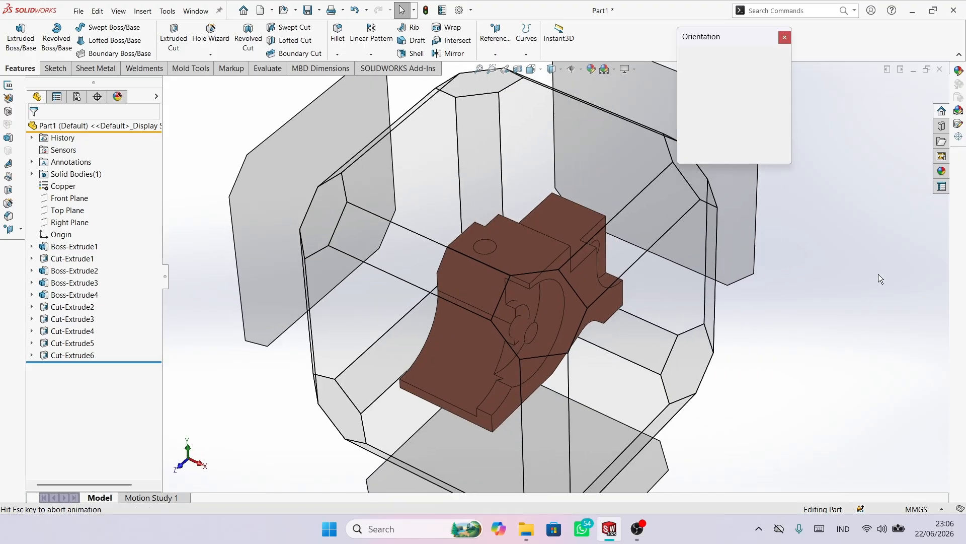
click(773, 71)
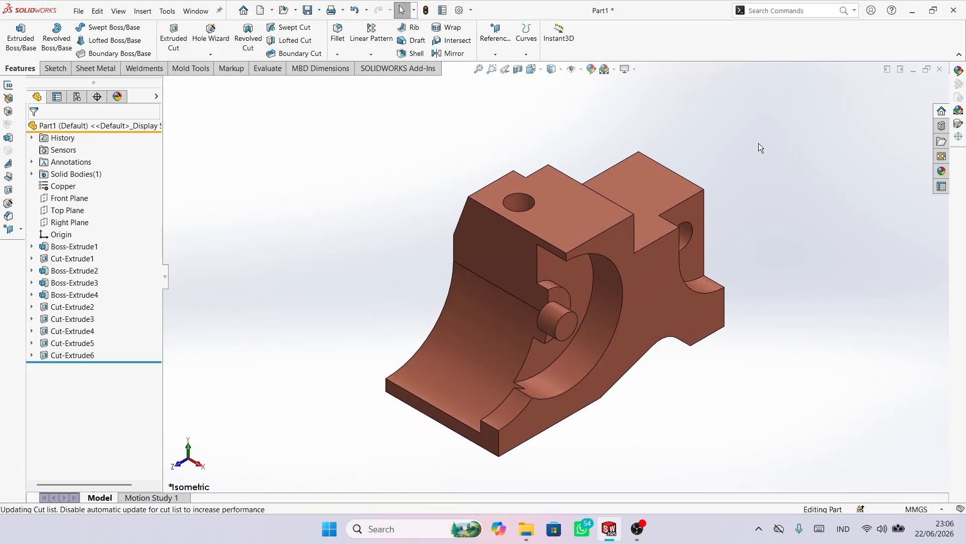